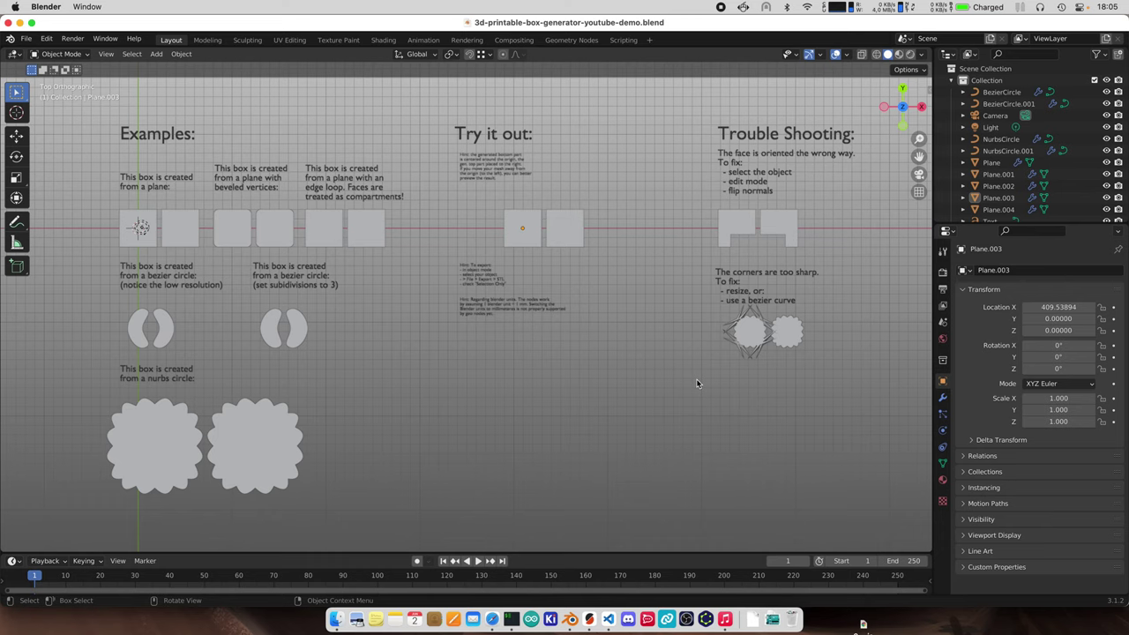
Look over the example, try-it-out and troubleshooting boxes from several angled perspectives
{"action": "middle_click_drag", "start_coordinate": [507, 391], "coordinate": [425, 335]}
{"action": "scroll", "coordinate": [409, 337], "scroll_direction": "up", "scroll_amount": 4}
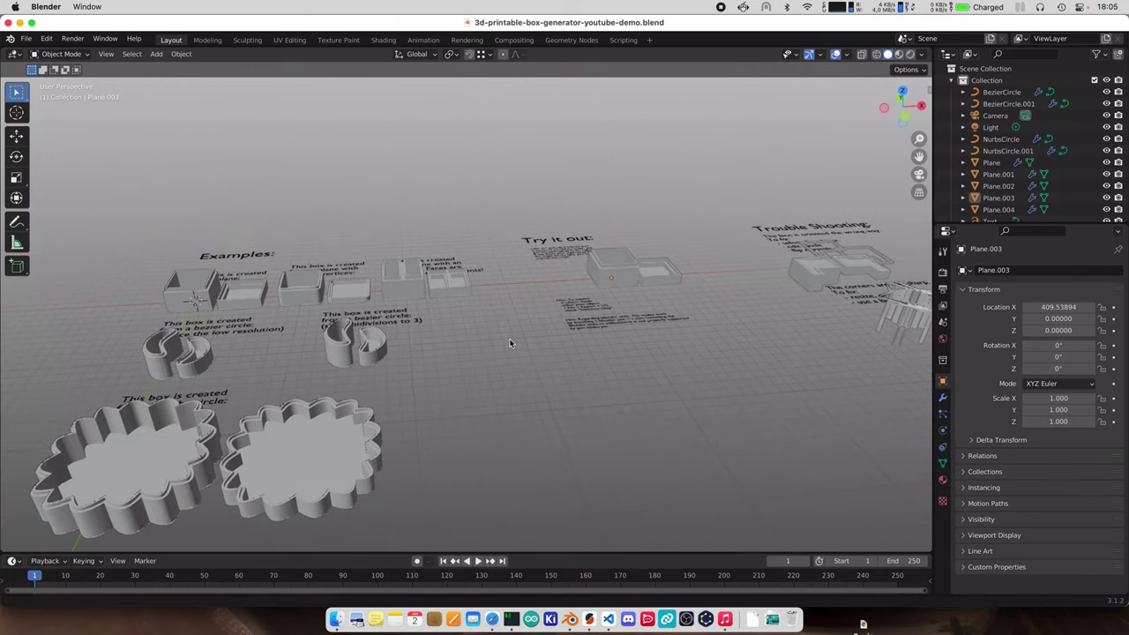
{"action": "middle_click_drag", "start_coordinate": [537, 361], "coordinate": [565, 408]}
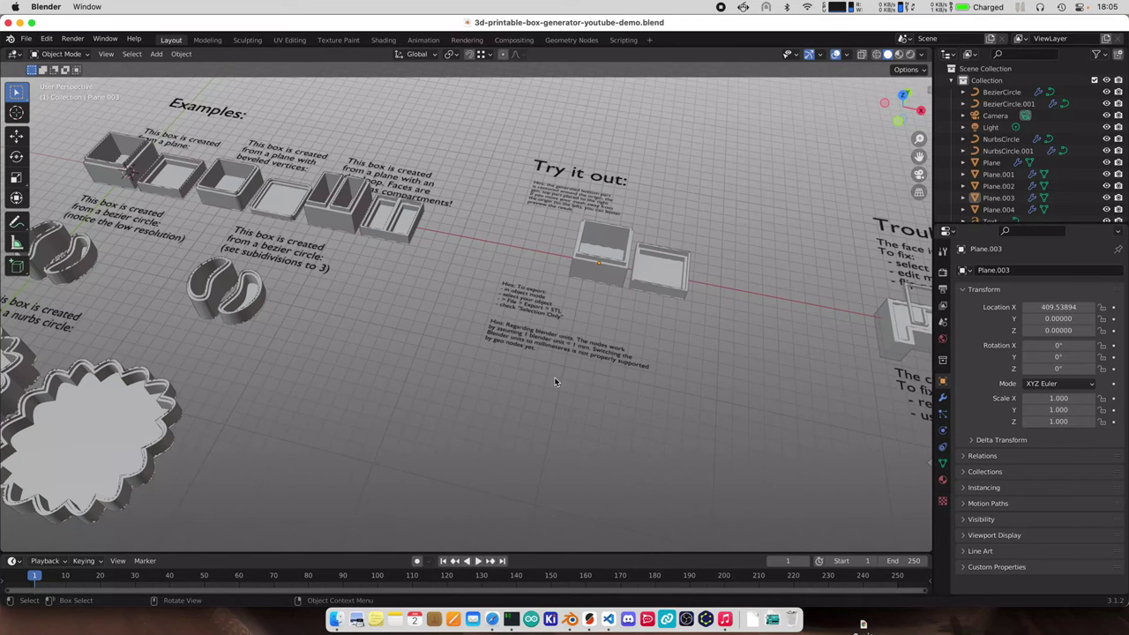
{"action": "middle_click_drag", "start_coordinate": [436, 360], "coordinate": [470, 353]}
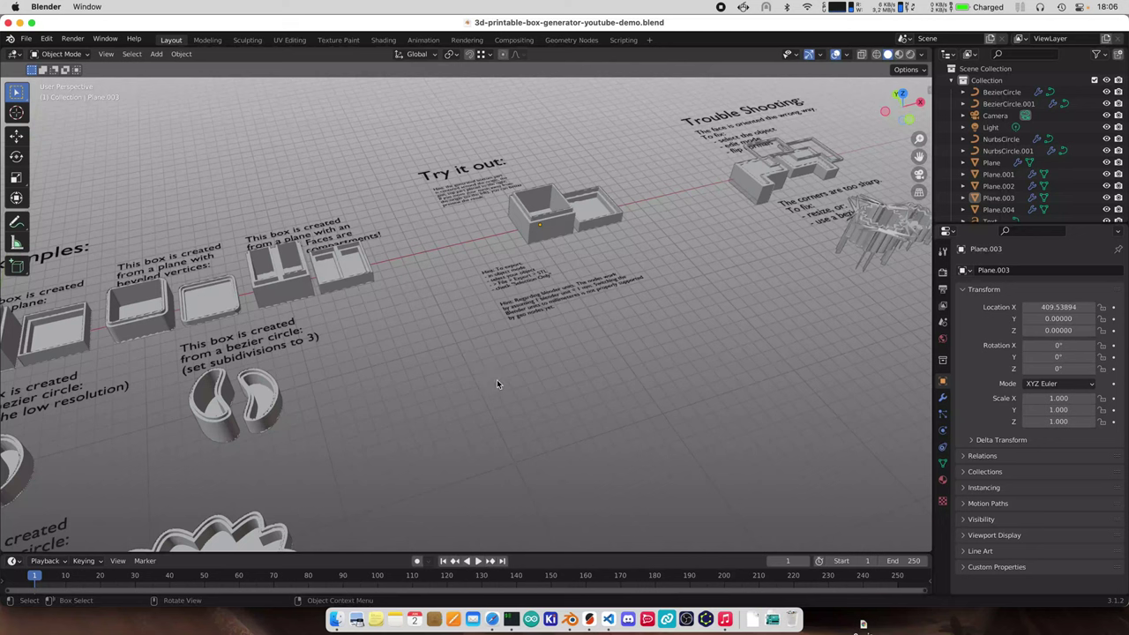
{"action": "middle_click_drag", "start_coordinate": [479, 396], "coordinate": [520, 281]}
Select the "Try it out" box, examine its 3D-printable-box node tree in the Geometry Nodes workspace, and return to the Layout workspace
{"action": "left_click", "coordinate": [548, 226]}
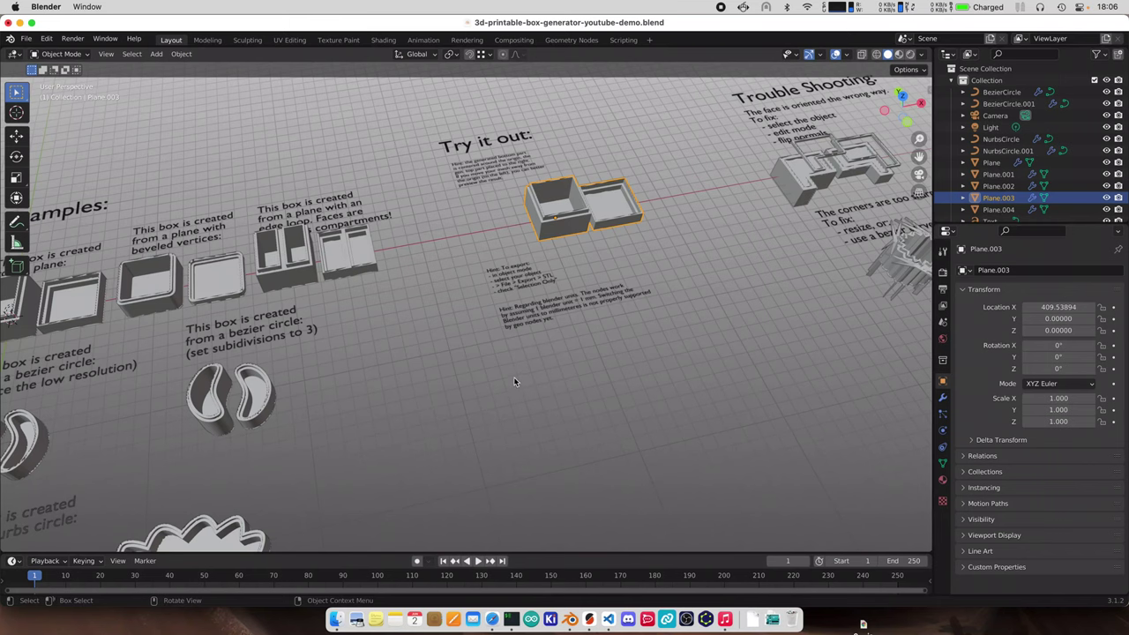
{"action": "middle_click_drag", "start_coordinate": [379, 380], "coordinate": [454, 373], "text": "shift"}
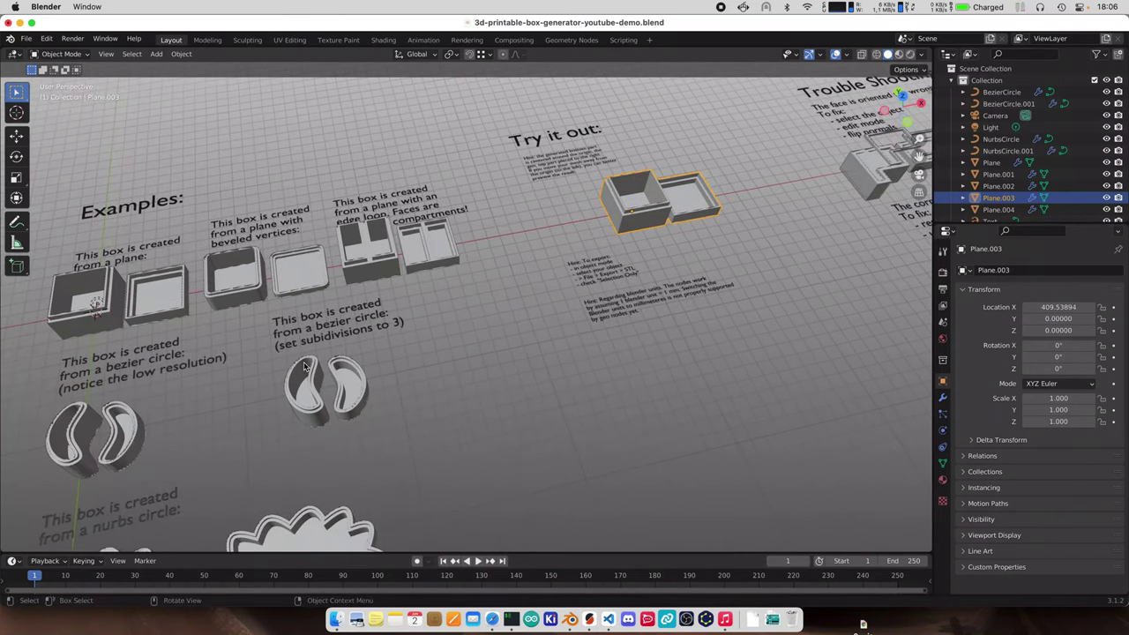
{"action": "left_click", "coordinate": [571, 39]}
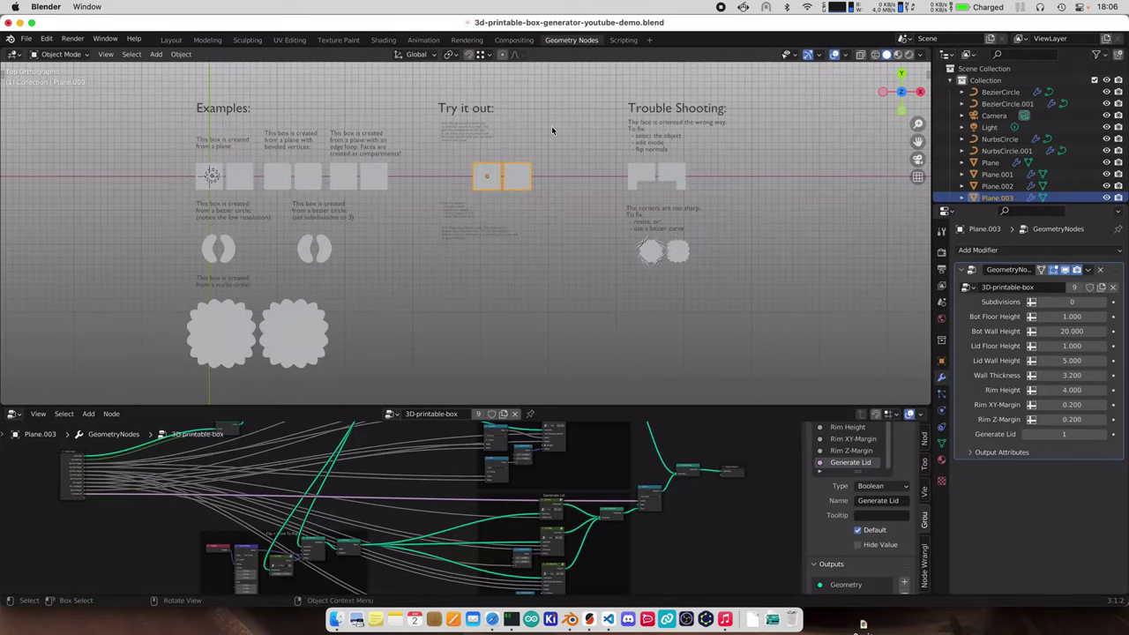
{"action": "scroll", "coordinate": [448, 468], "scroll_direction": "down", "scroll_amount": 2}
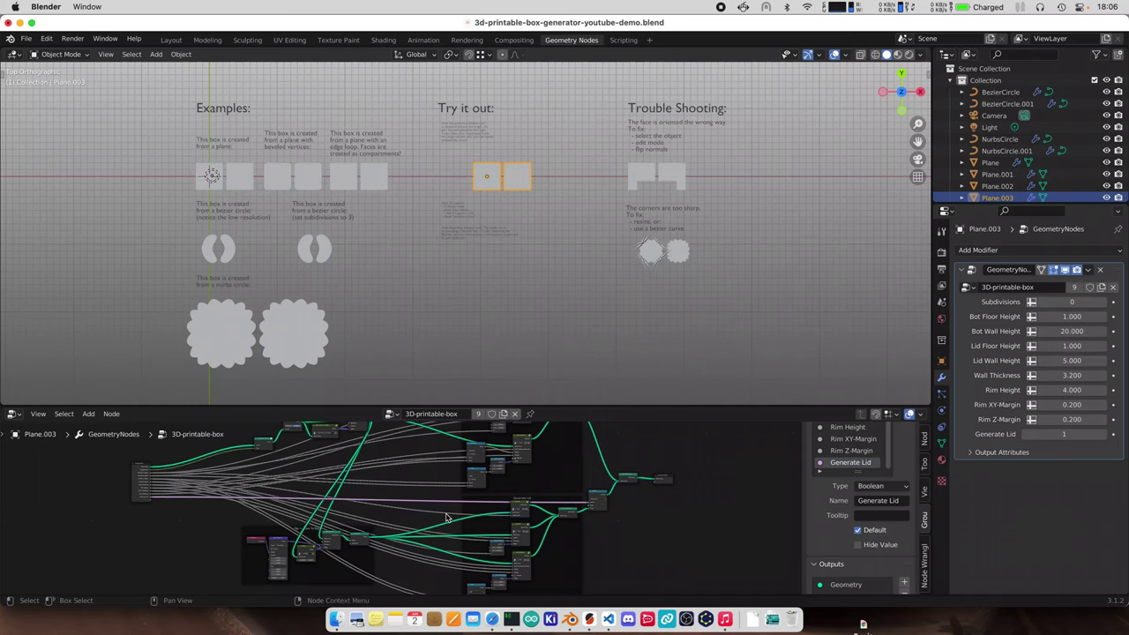
{"action": "scroll", "coordinate": [446, 518], "scroll_direction": "down", "scroll_amount": 2}
{"action": "scroll", "coordinate": [433, 514], "scroll_direction": "up", "scroll_amount": 5}
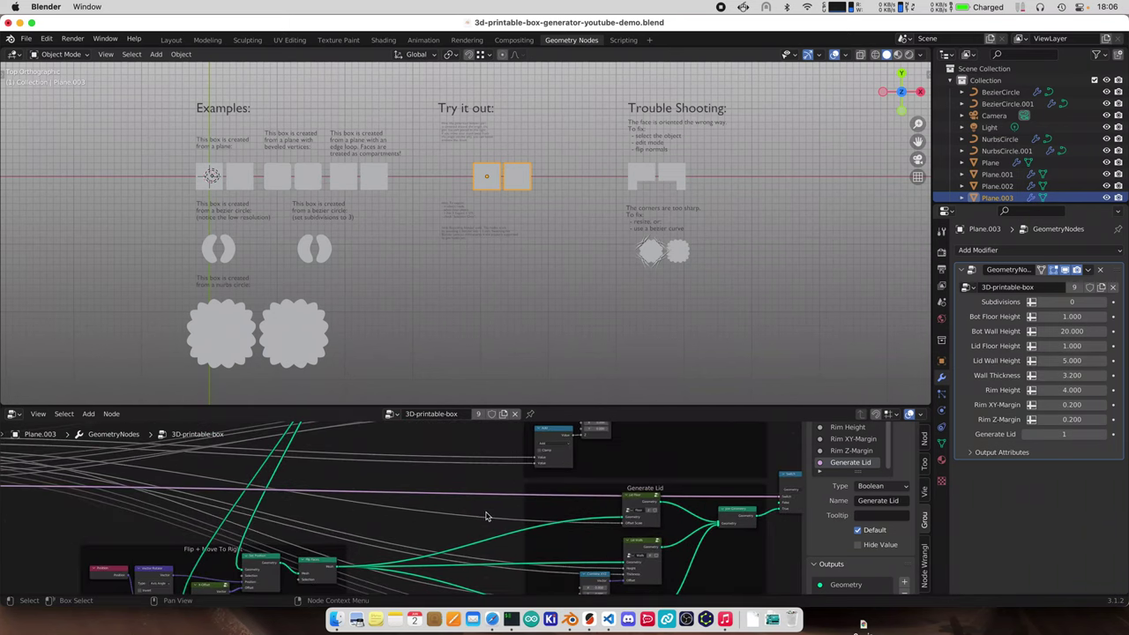
{"action": "middle_click_drag", "start_coordinate": [499, 520], "coordinate": [396, 441]}
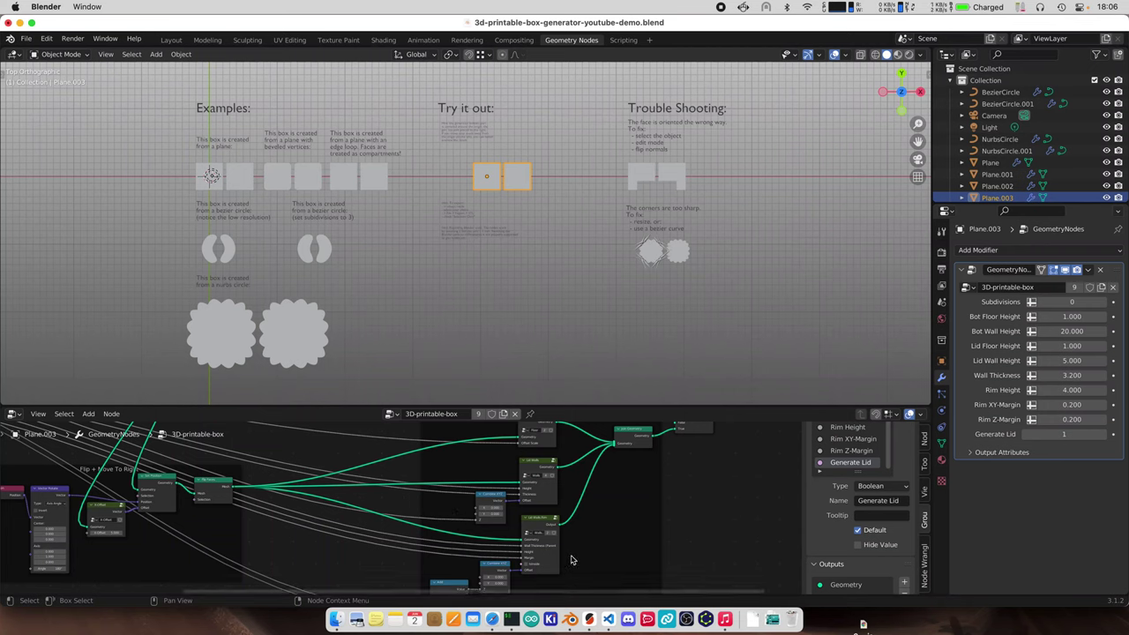
{"action": "left_click", "coordinate": [171, 40]}
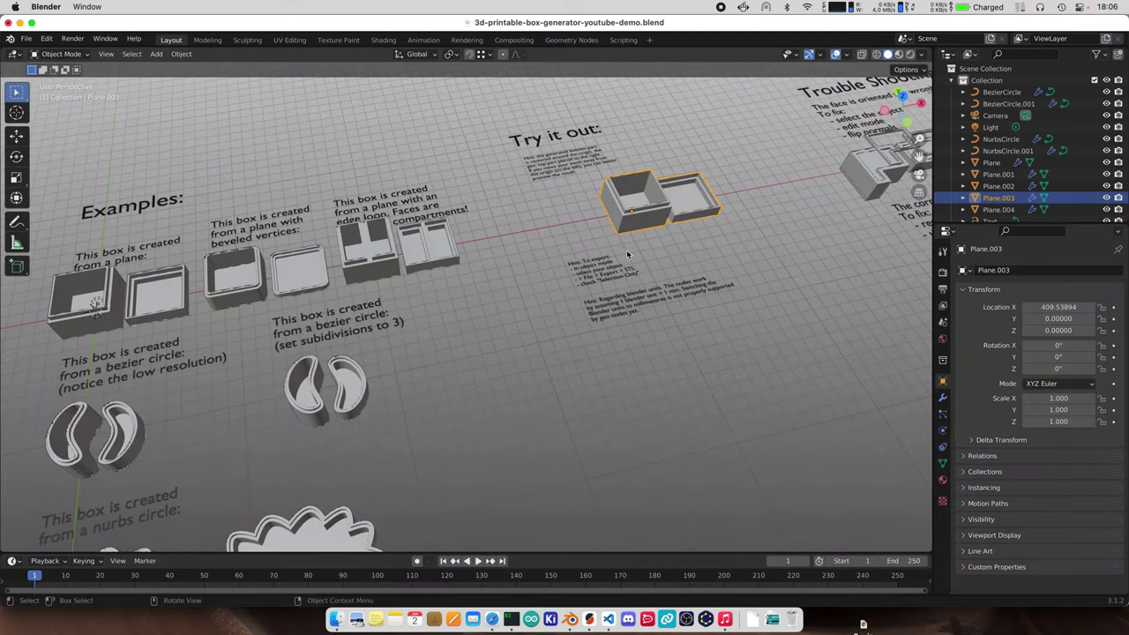
Select the example box created from a plane and display its geometry nodes modifier settings
{"action": "middle_click_drag", "start_coordinate": [584, 260], "coordinate": [542, 280], "text": "shift"}
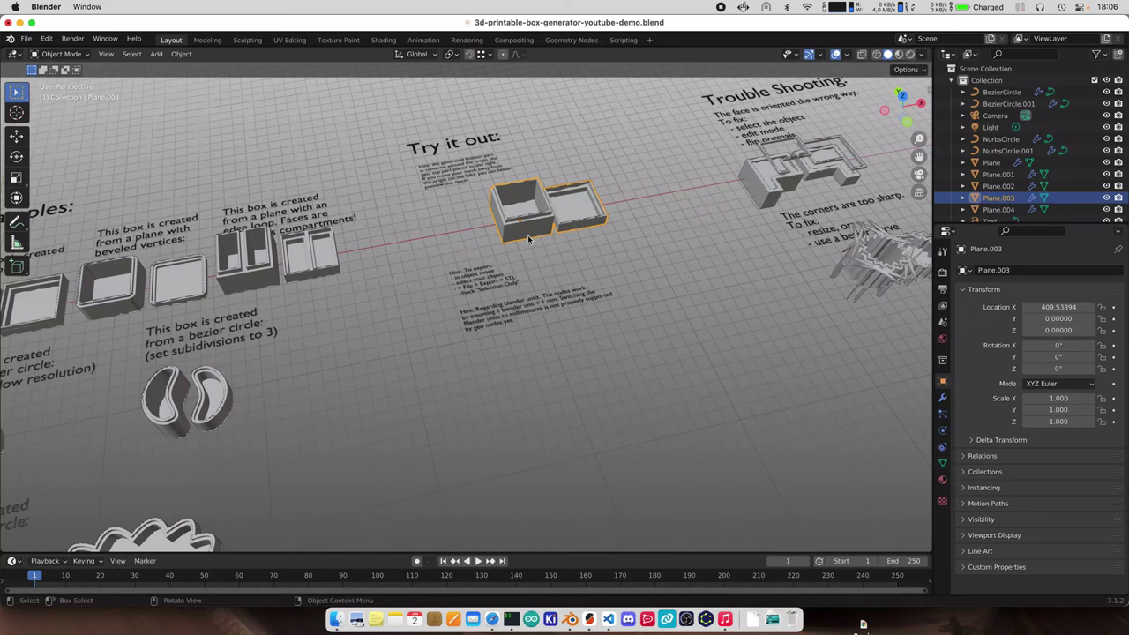
{"action": "middle_click_drag", "start_coordinate": [514, 231], "coordinate": [692, 212], "text": "shift"}
{"action": "left_click", "coordinate": [189, 287]}
{"action": "middle_click_drag", "start_coordinate": [191, 285], "coordinate": [377, 275], "text": "shift"}
{"action": "key", "text": "KP_7"}
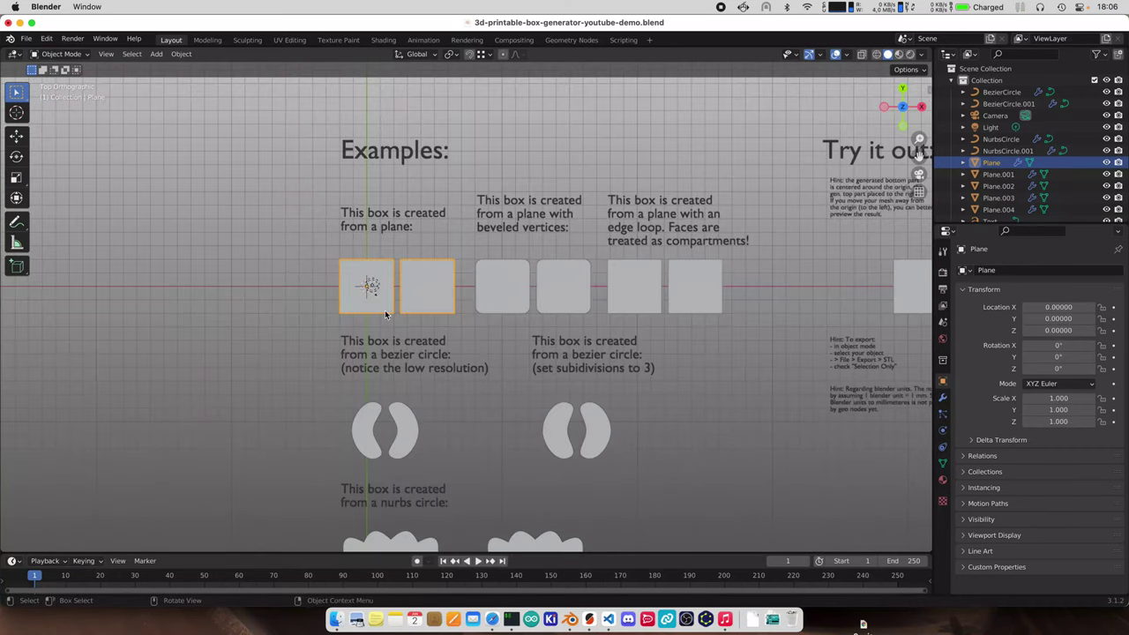
{"action": "scroll", "coordinate": [384, 309], "scroll_direction": "up", "scroll_amount": 5}
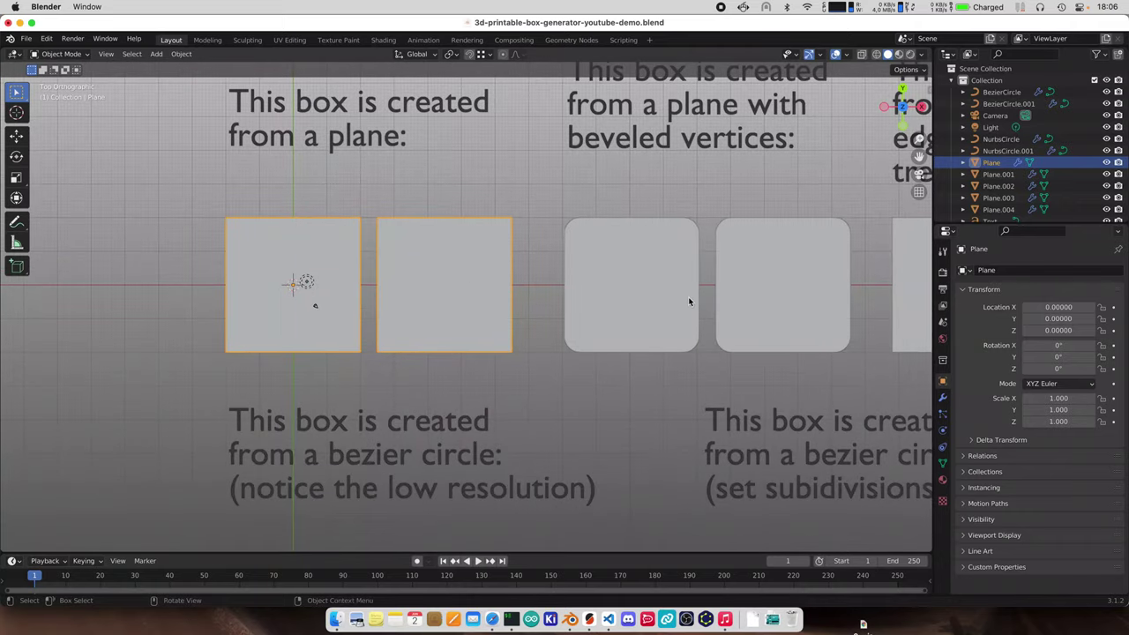
{"action": "left_click", "coordinate": [942, 398]}
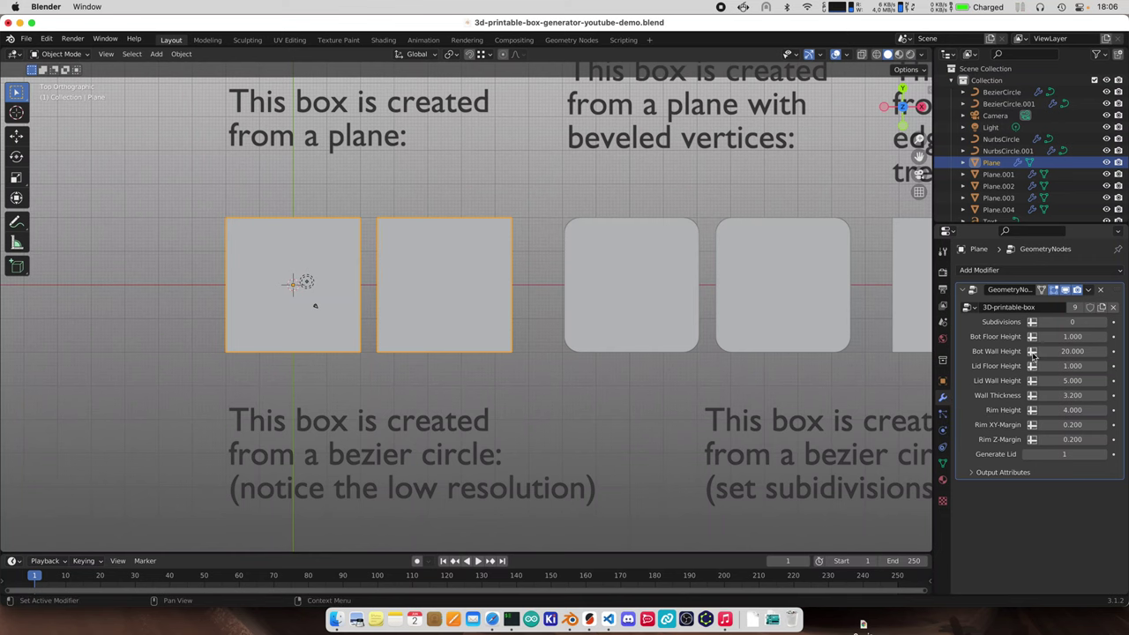
Hide the plane box's geometry nodes modifier in the viewport and open the base plane in Edit Mode with vertex selection
{"action": "left_click", "coordinate": [1066, 290]}
{"action": "middle_click_drag", "start_coordinate": [640, 333], "coordinate": [456, 336]}
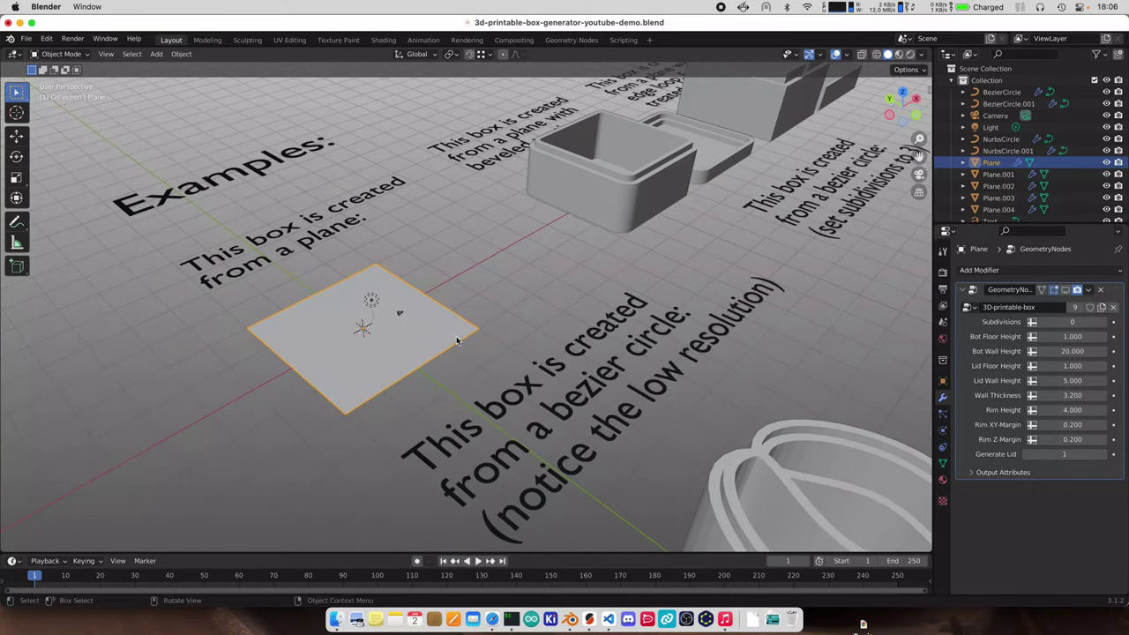
{"action": "key", "text": "Tab"}
{"action": "key", "text": "1"}
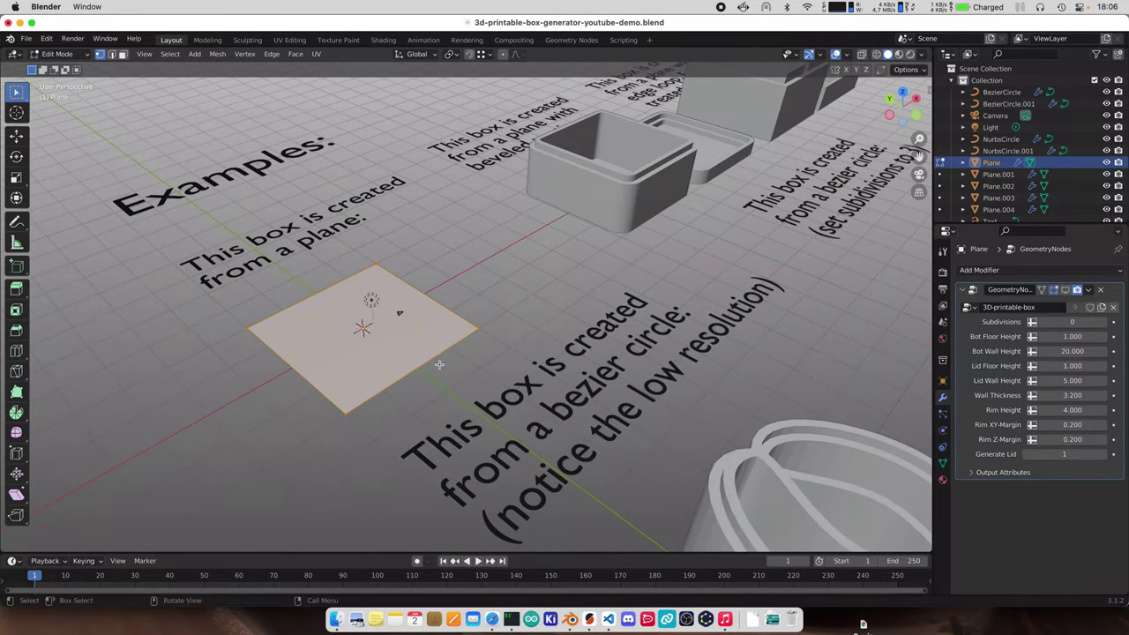
Try to move the front corner vertex of the base plane
{"action": "left_click", "coordinate": [344, 415]}
{"action": "key", "text": "g"}
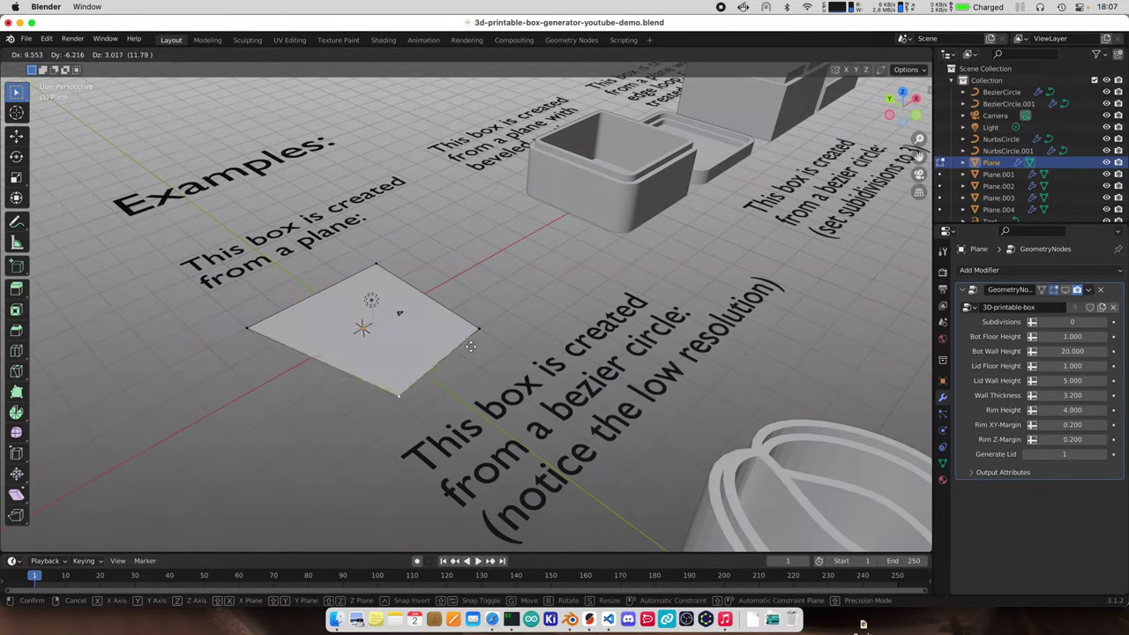
{"action": "right_click", "coordinate": [515, 332]}
{"action": "middle_click_drag", "start_coordinate": [571, 292], "coordinate": [533, 325]}
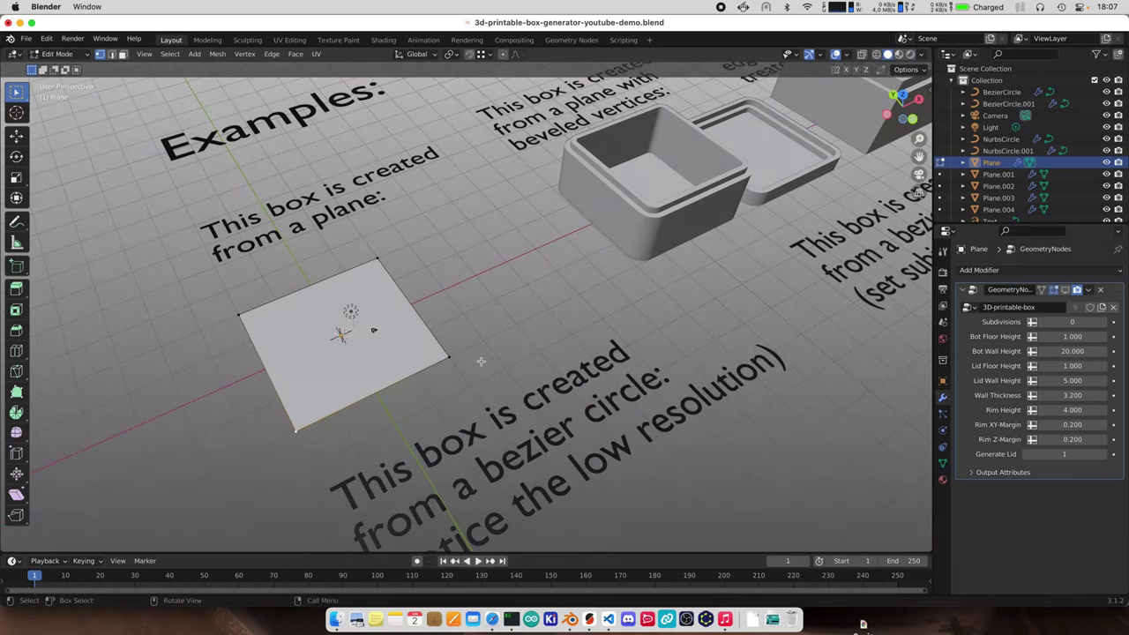
Show the geometry nodes modifier in the viewport again and return the plane box to Object Mode
{"action": "left_click", "coordinate": [1055, 290]}
{"action": "key", "text": "Tab"}
{"action": "middle_click_drag", "start_coordinate": [540, 387], "coordinate": [593, 386]}
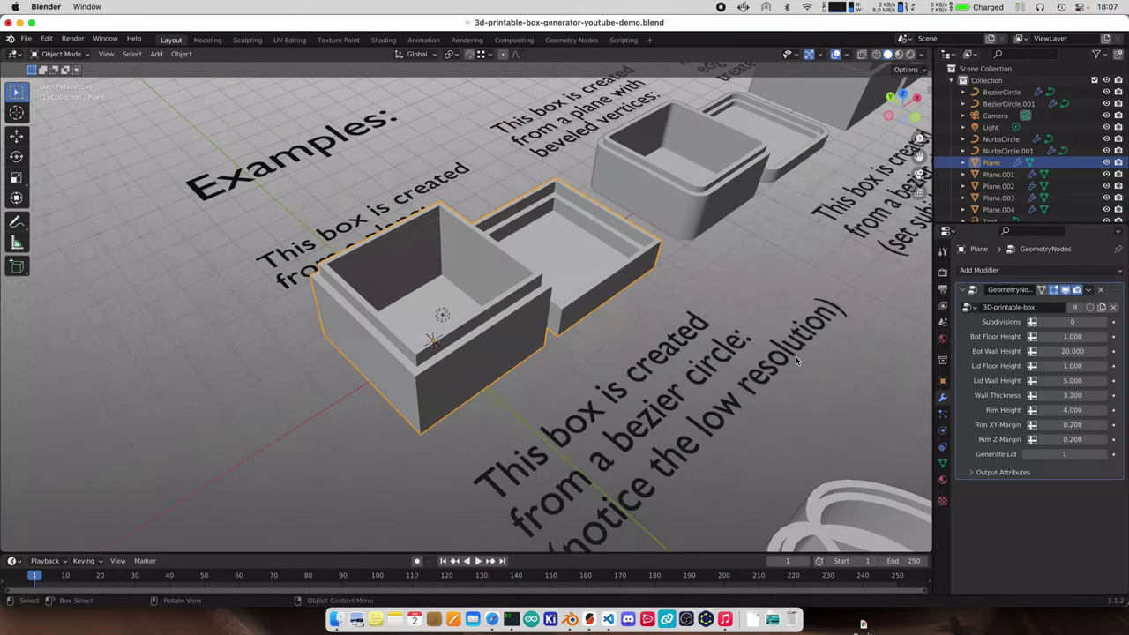
Set the plane box's Bot Floor Height to 10 and inspect the box interior
{"action": "left_click", "coordinate": [1072, 337]}
{"action": "type", "text": "10"}
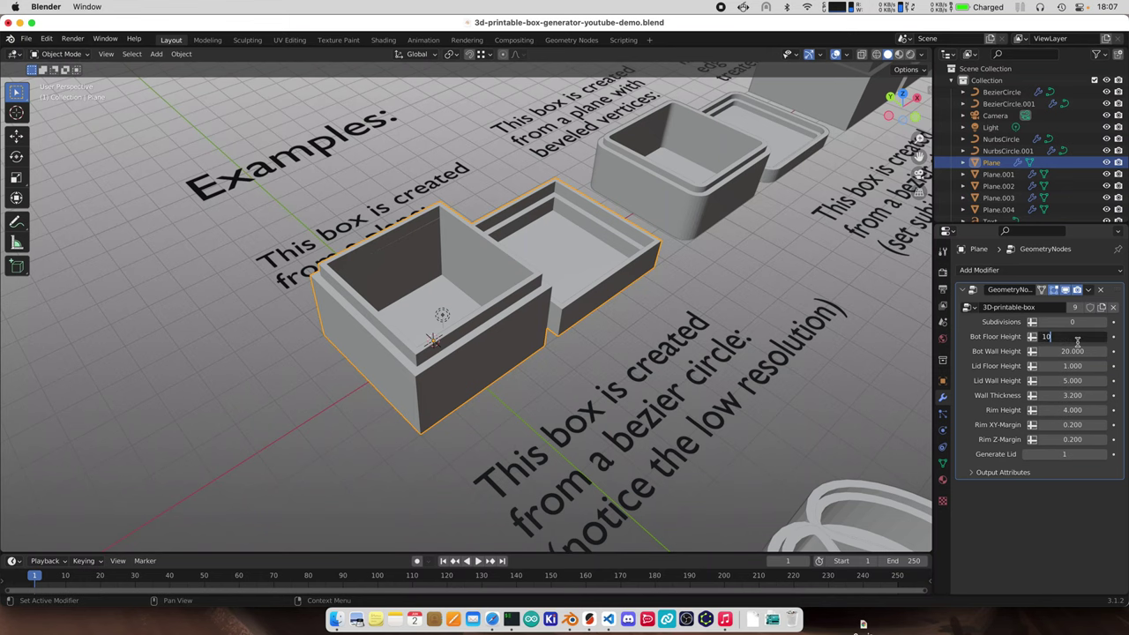
{"action": "key", "text": "Return"}
{"action": "middle_click_drag", "start_coordinate": [555, 353], "coordinate": [408, 312]}
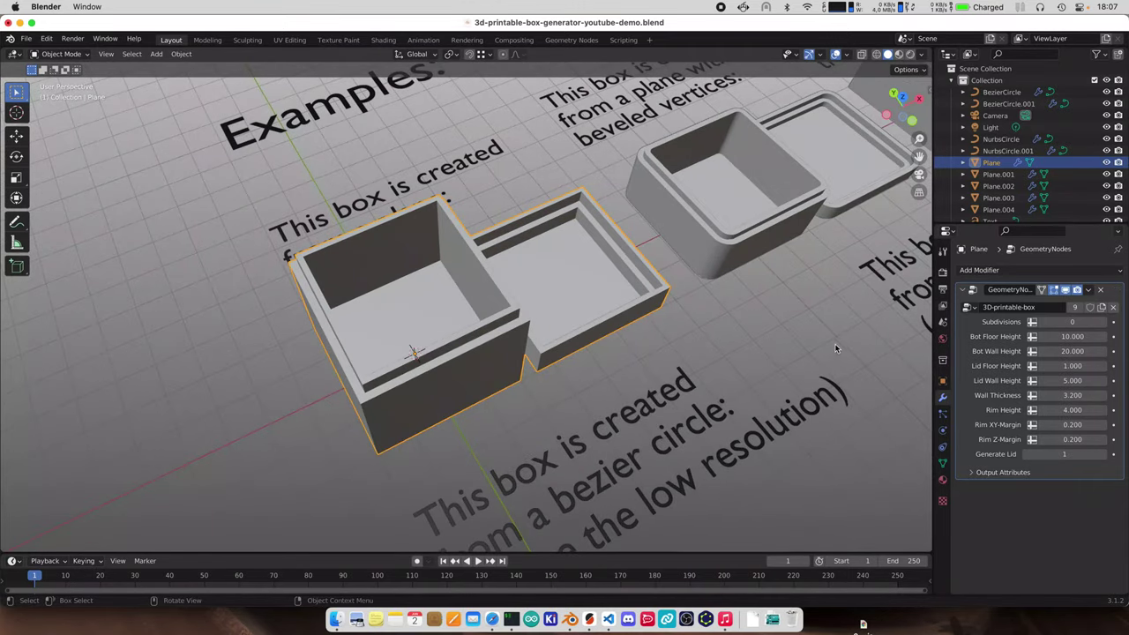
Set the plane box's Bot Floor Height to 50 and inspect it from above
{"action": "left_click", "coordinate": [1065, 338]}
{"action": "type", "text": "50"}
{"action": "key", "text": "Return"}
{"action": "mouse_move", "coordinate": [582, 459]}
{"action": "middle_mouse_down"}
{"action": "mouse_move", "coordinate": [587, 379]}
{"action": "mouse_move", "coordinate": [592, 491]}
{"action": "mouse_move", "coordinate": [589, 477]}
{"action": "middle_mouse_up"}
{"action": "middle_click_drag", "start_coordinate": [419, 220], "coordinate": [495, 301]}
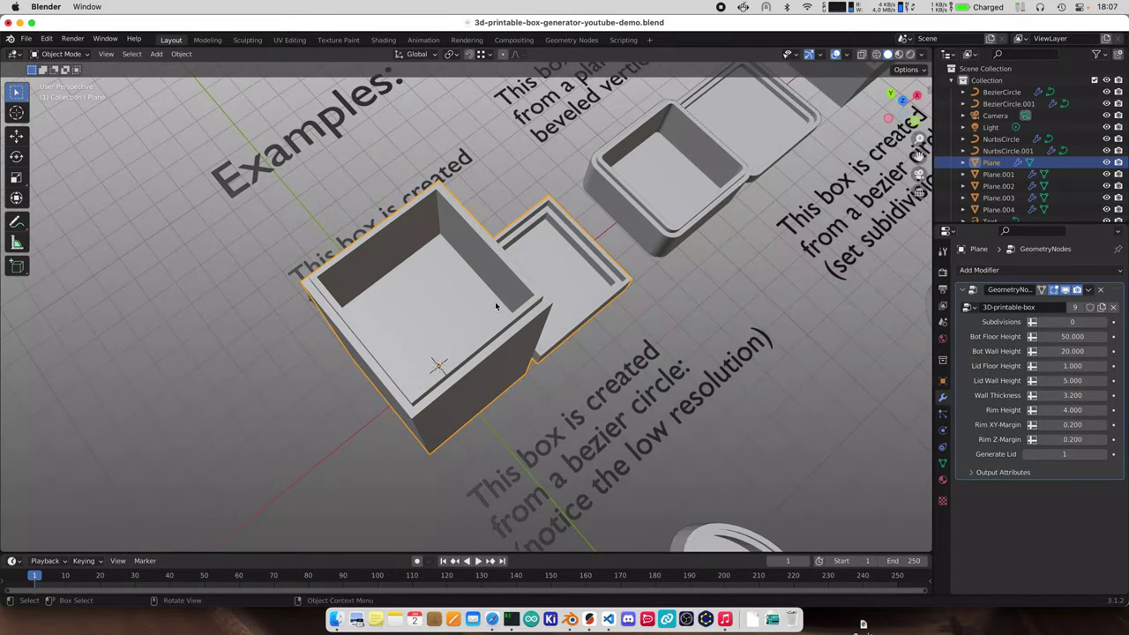
Set the plane box's Bot Floor Height to 1
{"action": "left_click", "coordinate": [1072, 336]}
{"action": "type", "text": "1"}
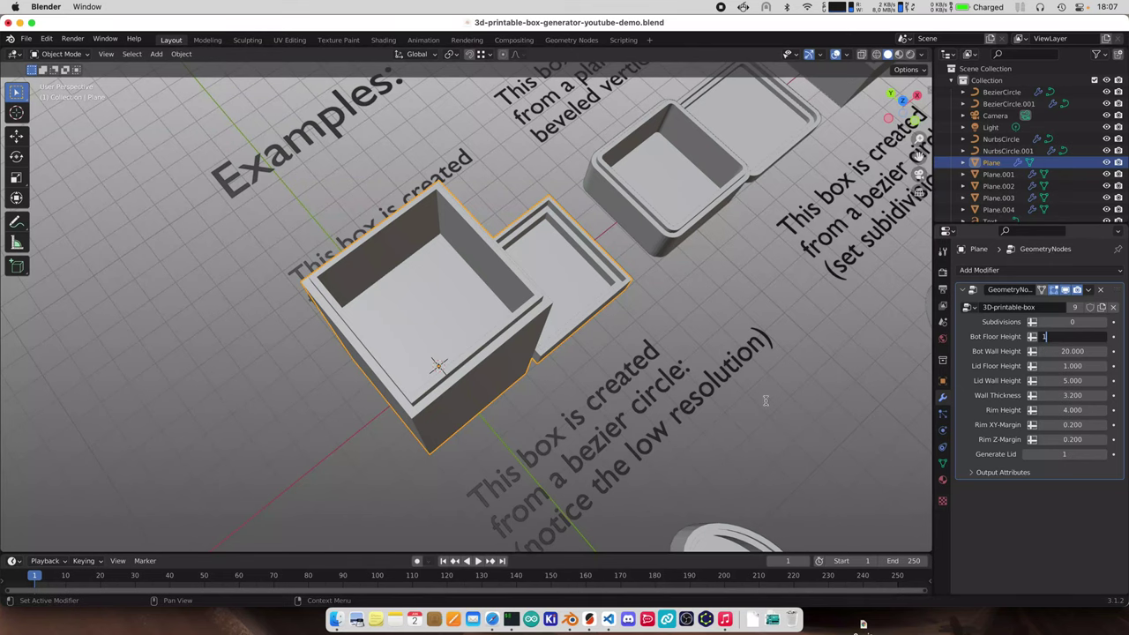
{"action": "key", "text": "Return"}
{"action": "middle_click_drag", "start_coordinate": [630, 426], "coordinate": [616, 402]}
Set the plane box's Bot Wall Height to 34.36, Lid Floor Height to 8.48, Lid Wall Height to 14.62 and Wall Thickness to 3.2
{"action": "left_click_drag", "start_coordinate": [1072, 351], "coordinate": [1108, 351]}
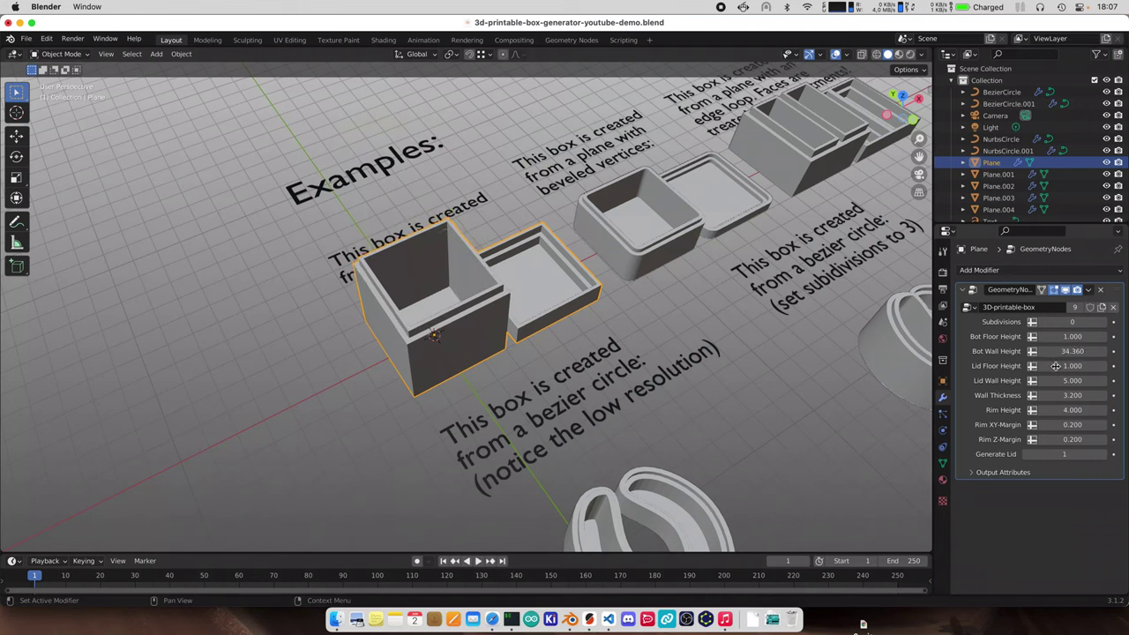
{"action": "left_click_drag", "start_coordinate": [1072, 365], "coordinate": [1060, 395]}
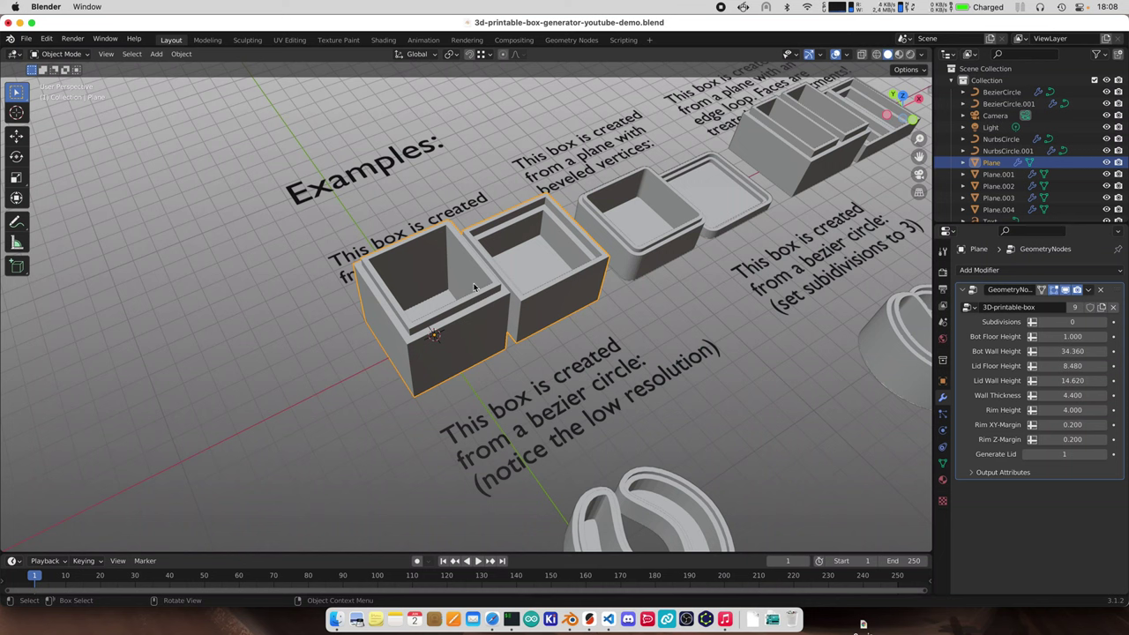
{"action": "left_click", "coordinate": [1070, 396]}
{"action": "type", "text": "3.2"}
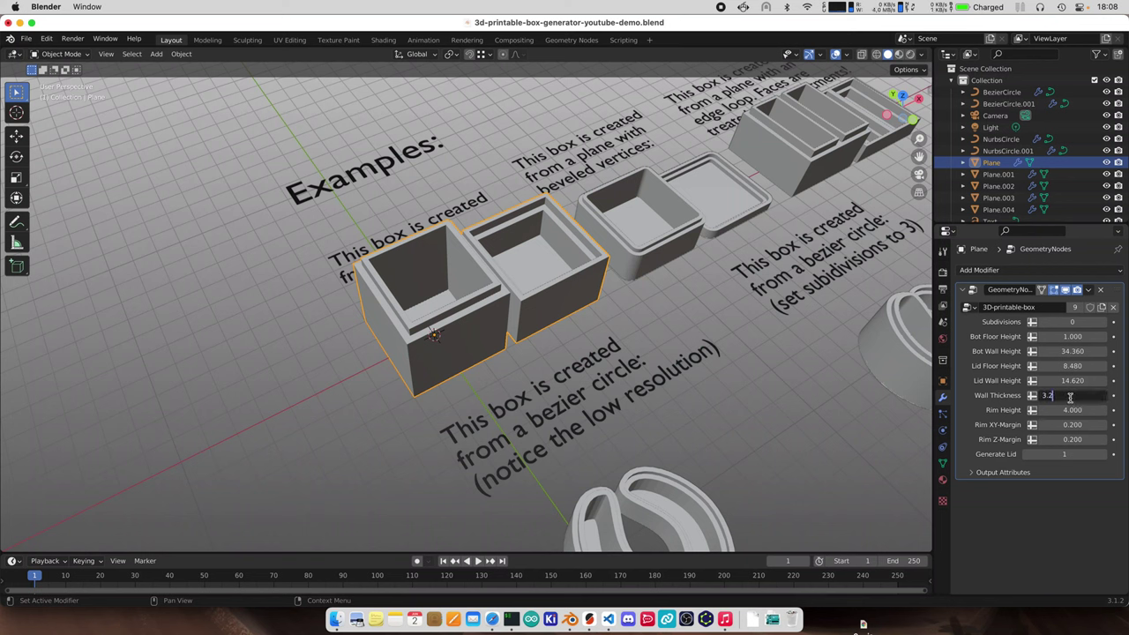
{"action": "key", "text": "Return"}
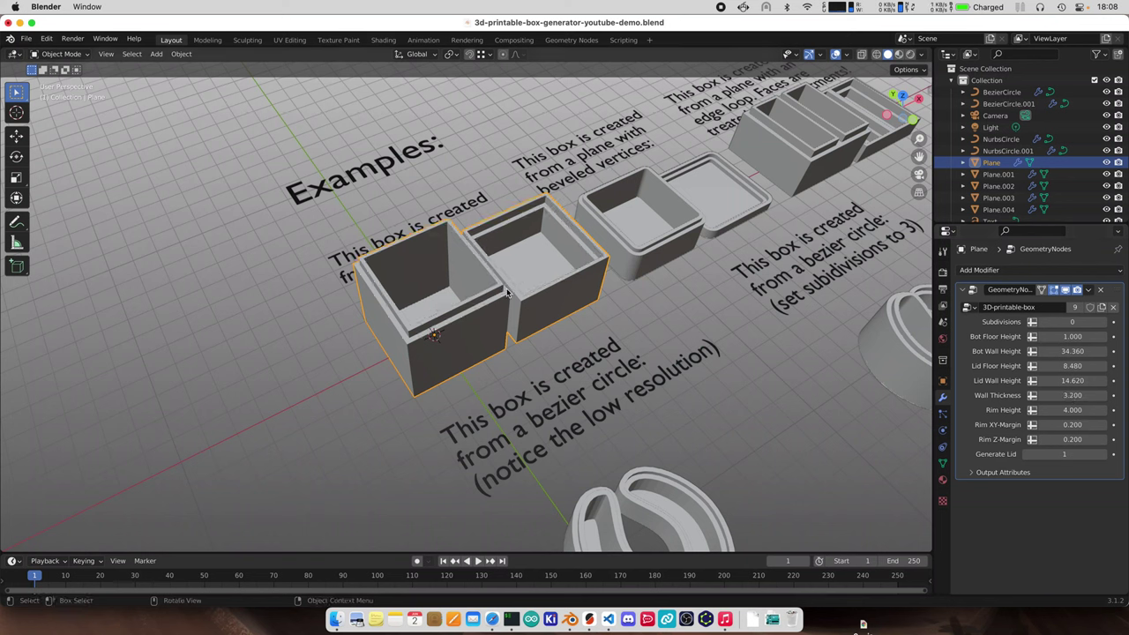
Examine the rims of the plane box's bottom and lid up close from several angles
{"action": "scroll", "coordinate": [497, 292], "scroll_direction": "up", "scroll_amount": 3}
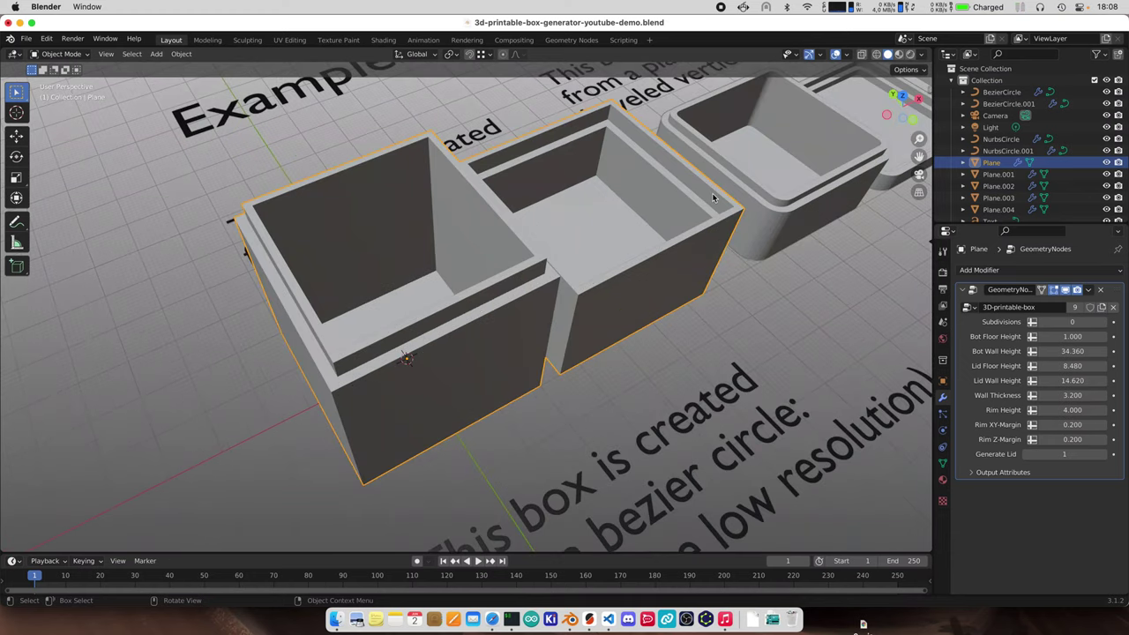
{"action": "scroll", "coordinate": [657, 228], "scroll_direction": "down", "scroll_amount": 2}
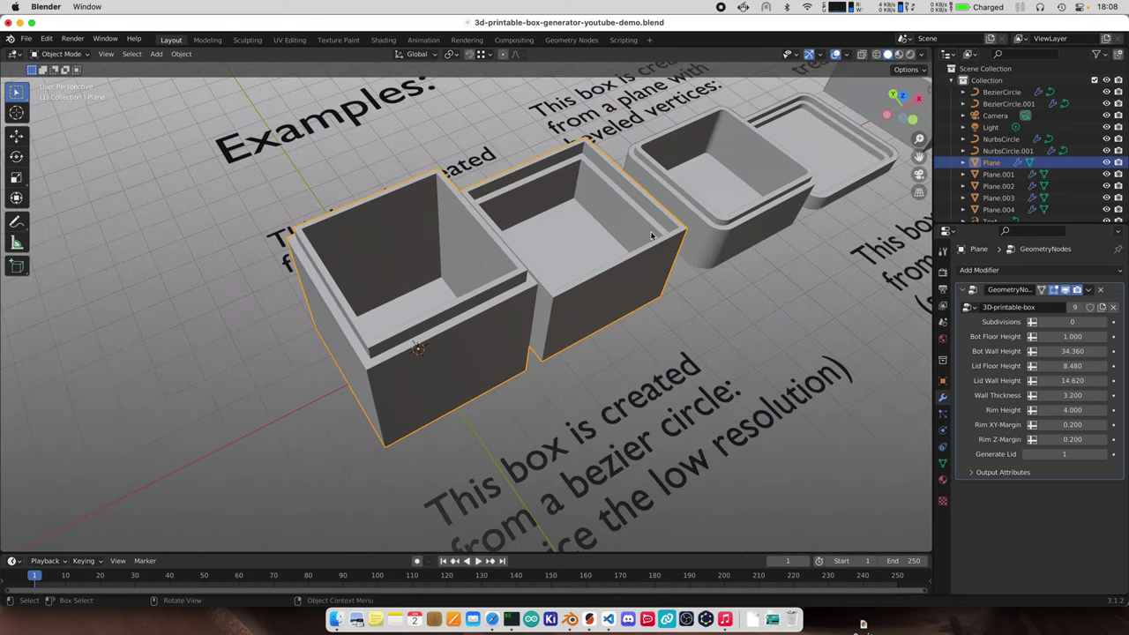
{"action": "middle_click_drag", "start_coordinate": [652, 235], "coordinate": [557, 234]}
{"action": "scroll", "coordinate": [567, 247], "scroll_direction": "up", "scroll_amount": 2}
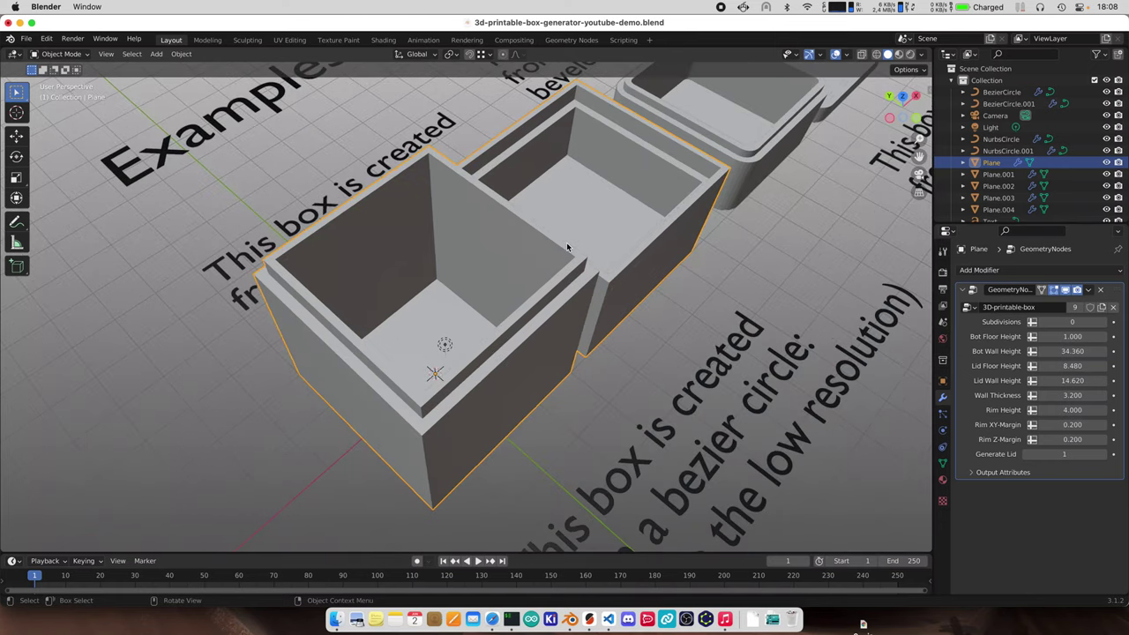
{"action": "scroll", "coordinate": [653, 268], "scroll_direction": "down", "scroll_amount": 3}
{"action": "middle_click_drag", "start_coordinate": [637, 264], "coordinate": [638, 269]}
{"action": "scroll", "coordinate": [638, 270], "scroll_direction": "up", "scroll_amount": 3}
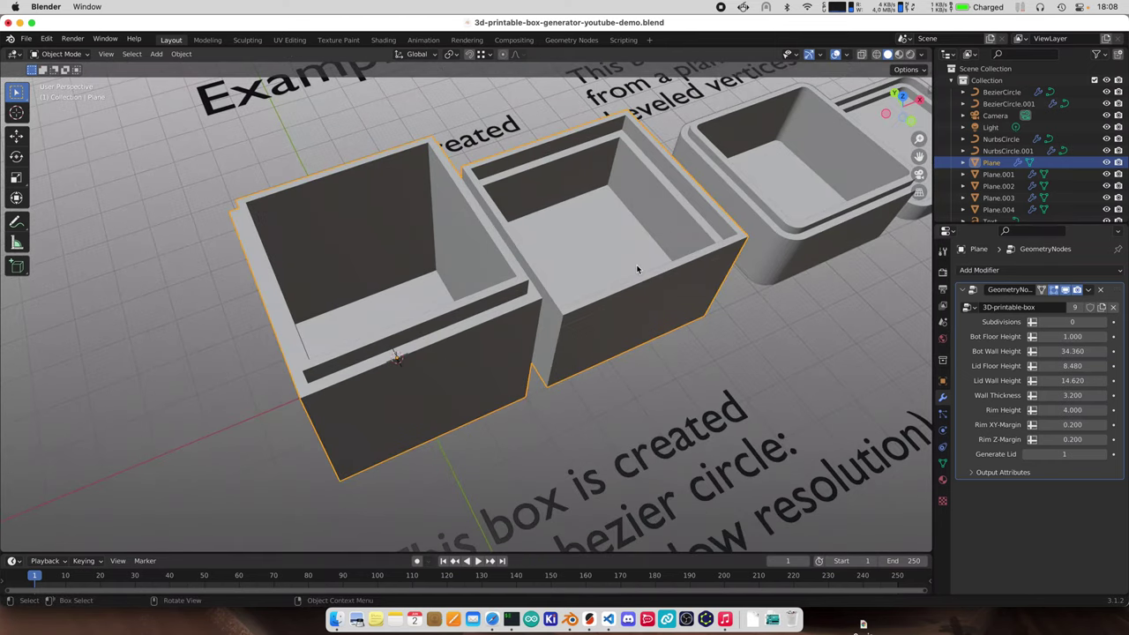
{"action": "scroll", "coordinate": [650, 282], "scroll_direction": "down", "scroll_amount": 2}
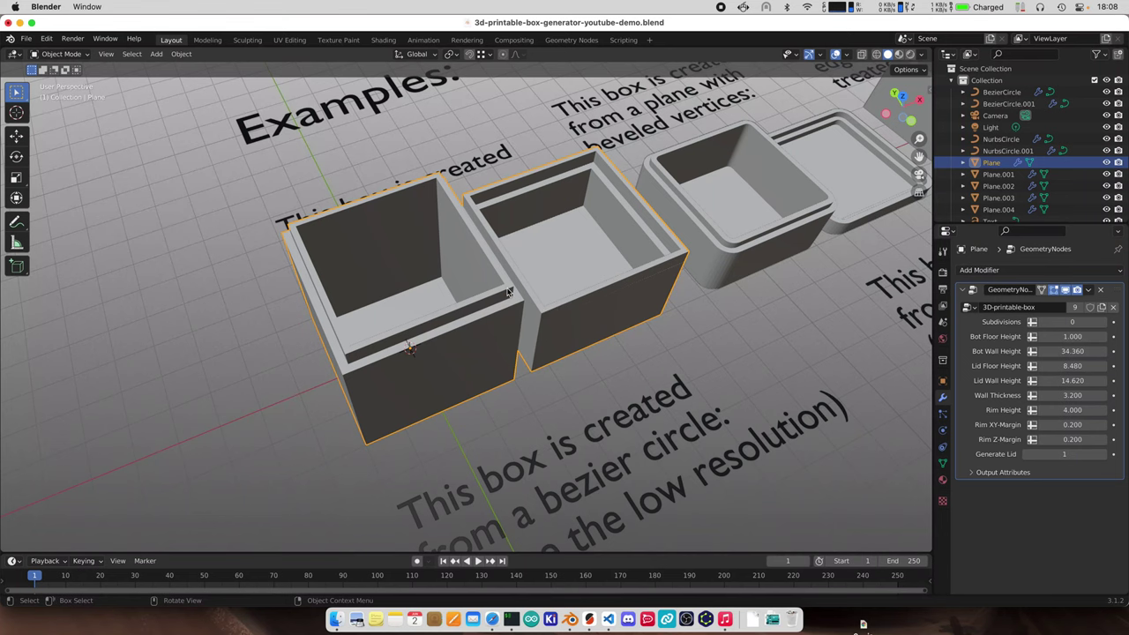
Select the box with beveled vertices, hide its geometry nodes modifier in the viewport and open its base plane in Edit Mode
{"action": "left_click", "coordinate": [728, 258]}
{"action": "middle_click_drag", "start_coordinate": [764, 256], "coordinate": [593, 285], "text": "shift"}
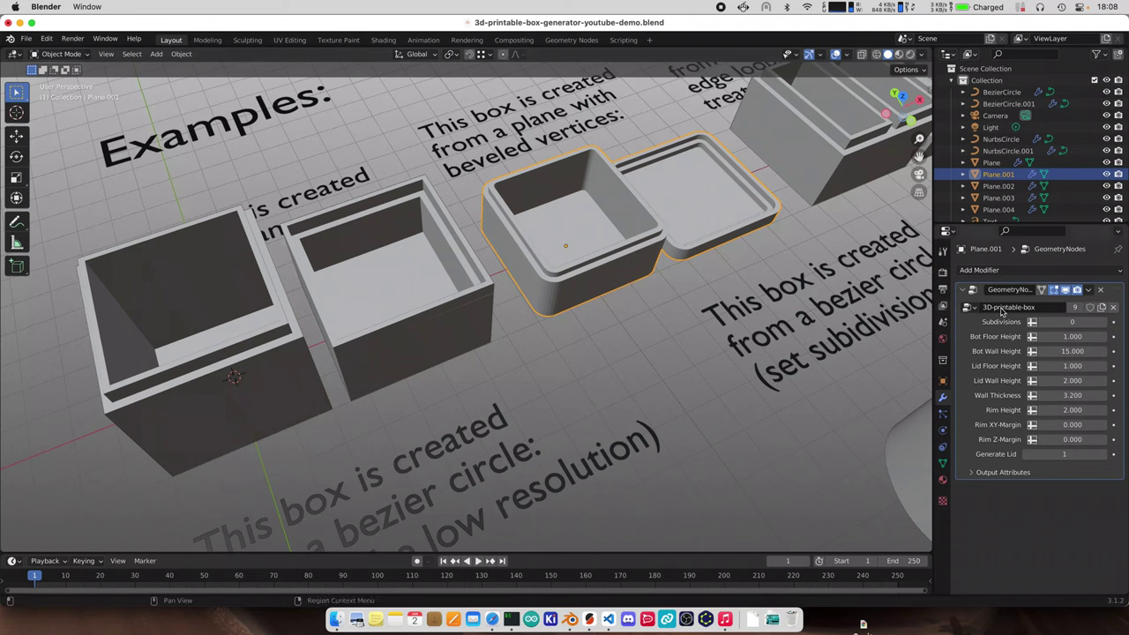
{"action": "left_click", "coordinate": [1066, 291]}
{"action": "key", "text": "Tab"}
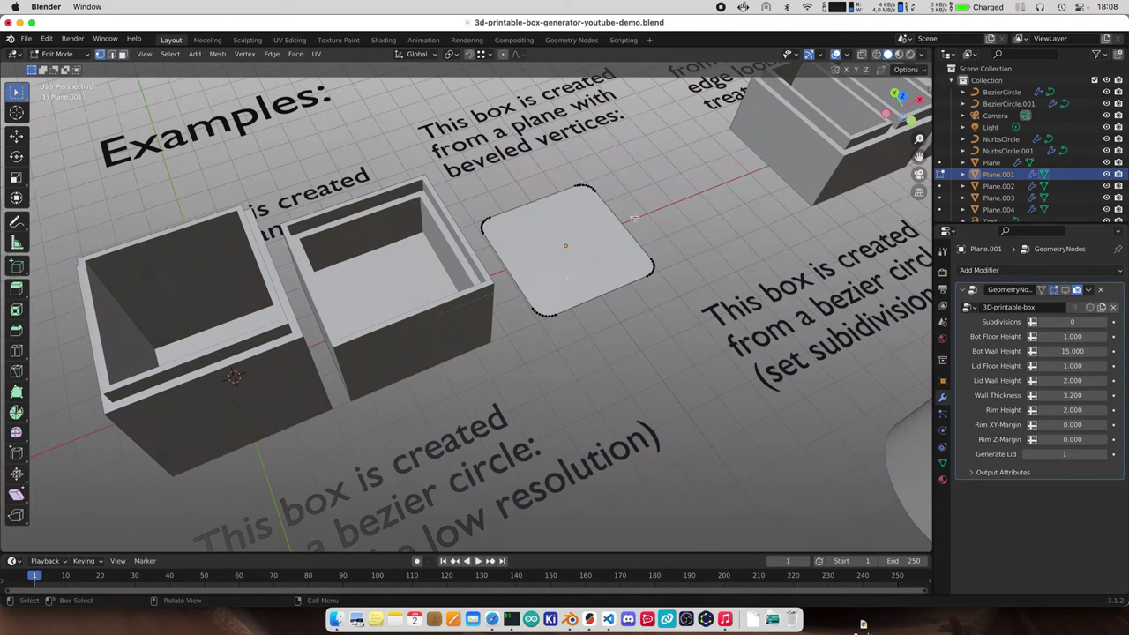
Show the beveled box's geometry nodes modifier in the viewport again and look over the neighbouring example boxes
{"action": "left_click", "coordinate": [1066, 290]}
{"action": "scroll", "coordinate": [453, 328], "scroll_direction": "down", "scroll_amount": 2}
{"action": "middle_click_drag", "start_coordinate": [453, 327], "coordinate": [513, 326], "text": "shift"}
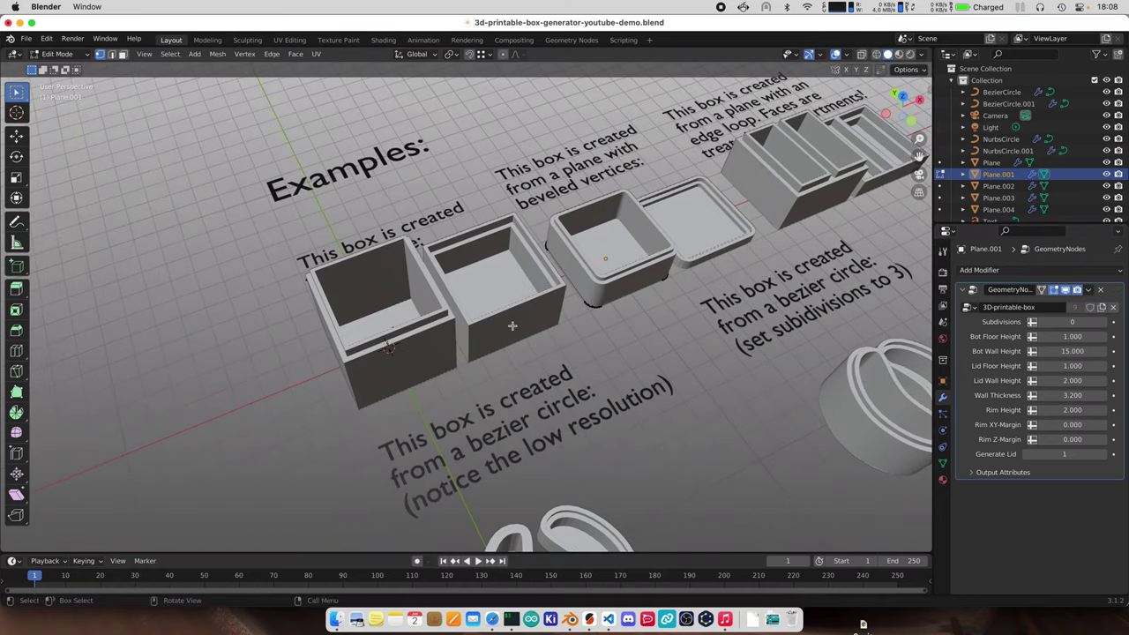
Leave Edit Mode and set the beveled box's Rim XY-Margin to 0.2
{"action": "key", "text": "Tab"}
{"action": "scroll", "coordinate": [513, 327], "scroll_direction": "up", "scroll_amount": 1}
{"action": "scroll", "coordinate": [507, 339], "scroll_direction": "up", "scroll_amount": 1}
{"action": "scroll", "coordinate": [501, 357], "scroll_direction": "up", "scroll_amount": 1}
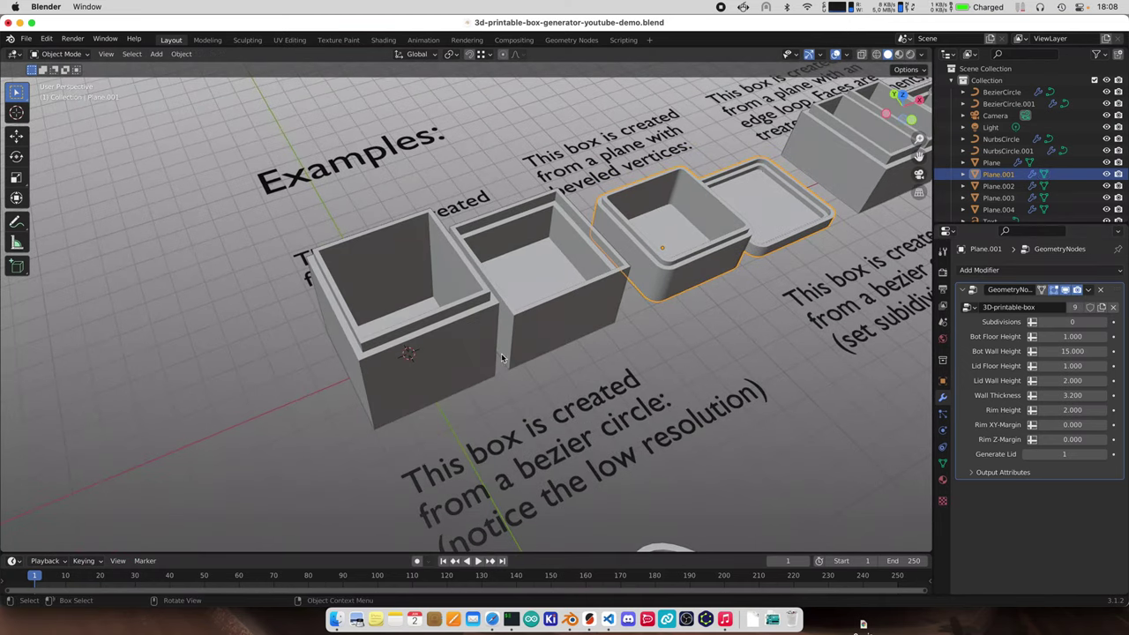
{"action": "scroll", "coordinate": [501, 357], "scroll_direction": "up", "scroll_amount": 1}
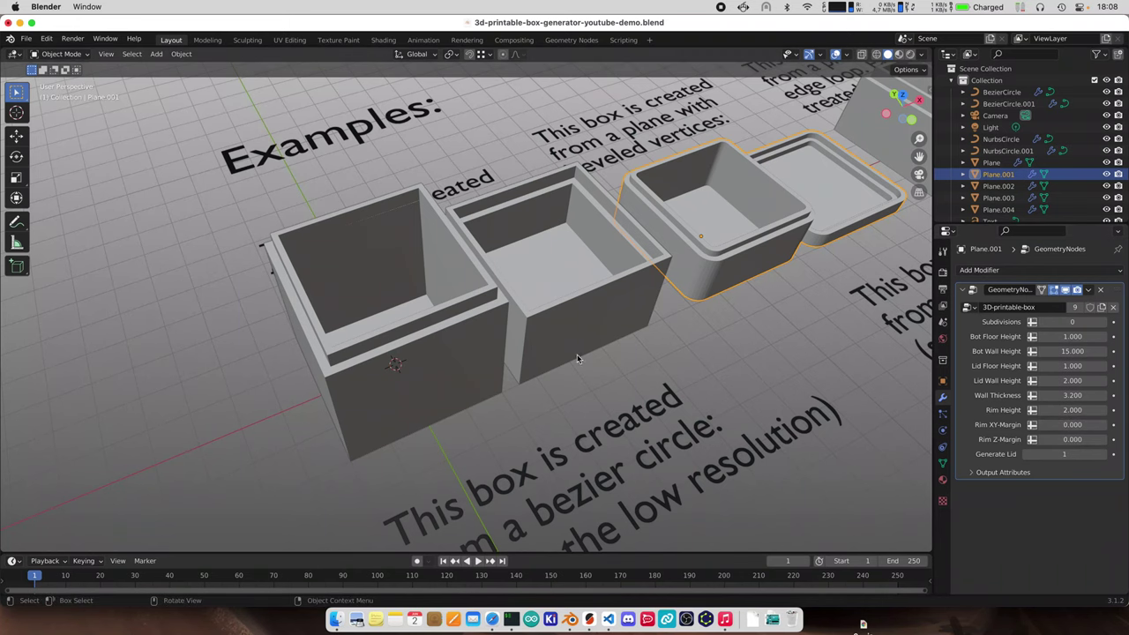
{"action": "scroll", "coordinate": [568, 349], "scroll_direction": "up", "scroll_amount": 3}
{"action": "scroll", "coordinate": [571, 344], "scroll_direction": "up", "scroll_amount": 2}
{"action": "scroll", "coordinate": [591, 345], "scroll_direction": "down", "scroll_amount": 2}
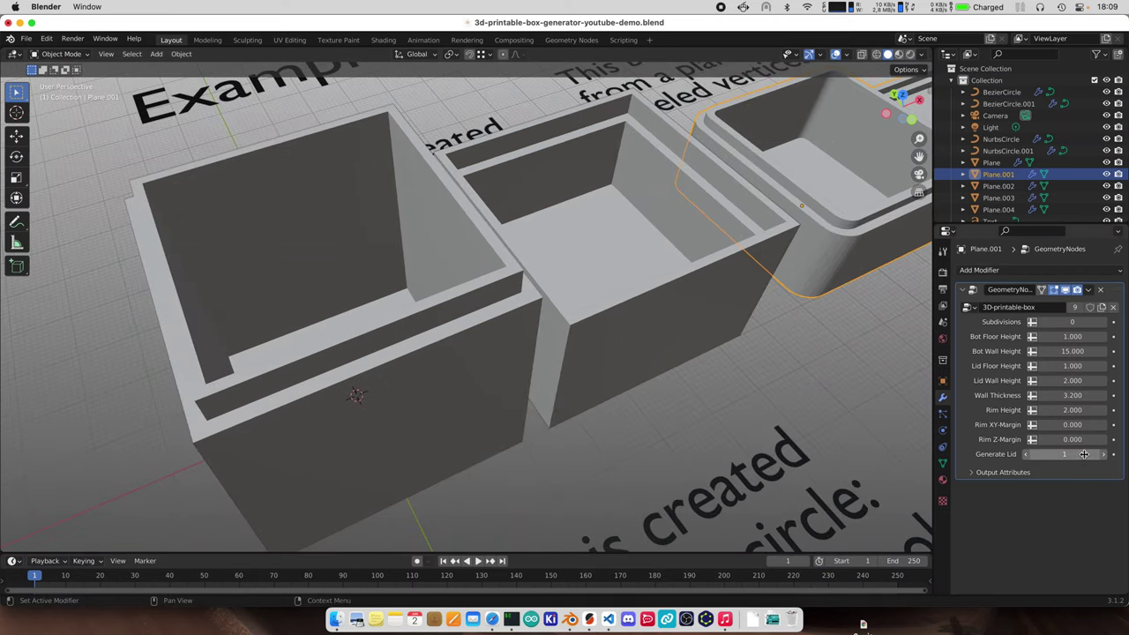
{"action": "left_click", "coordinate": [1073, 424]}
{"action": "key", "text": "BackSpace"}
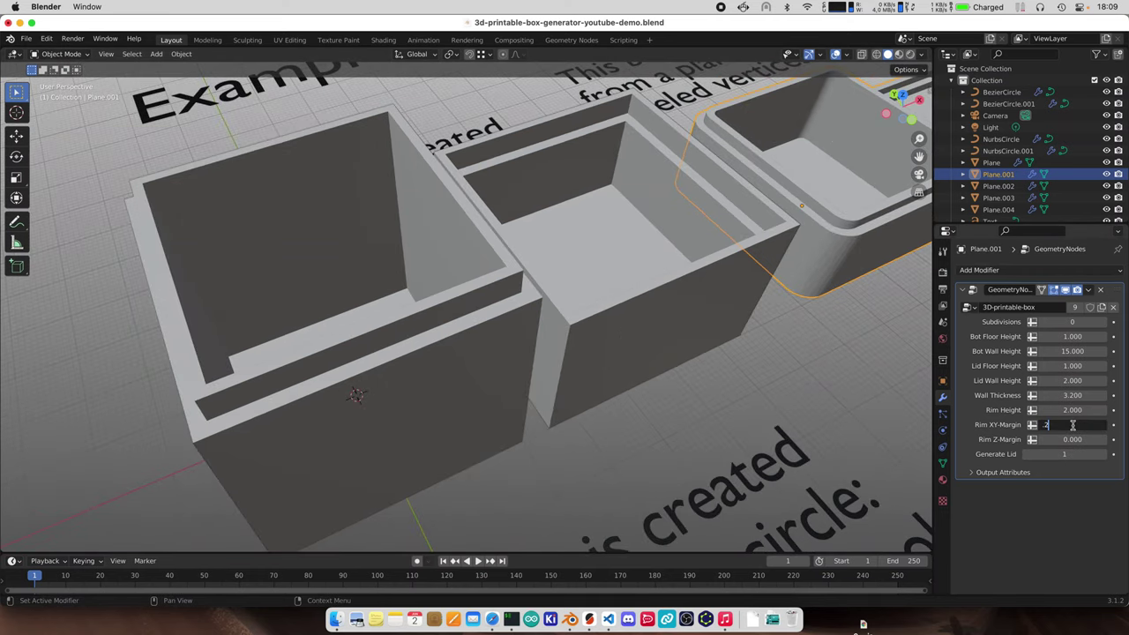
{"action": "key", "text": "Return"}
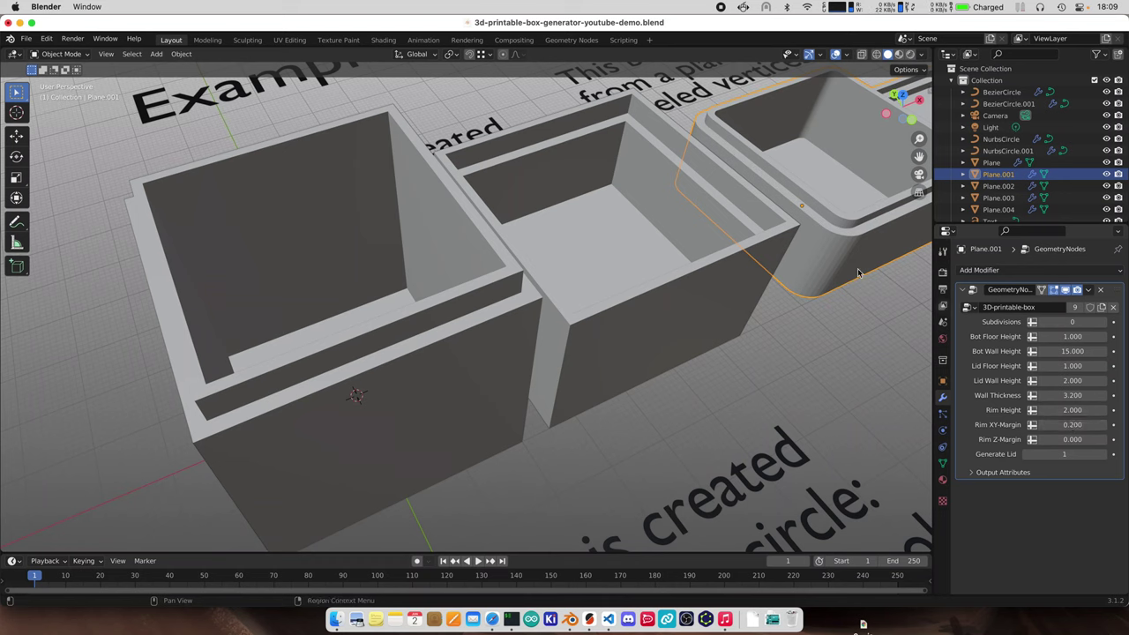
Select the plane box, try a Rim XY-Margin of 0, and set it to 0.2
{"action": "left_click", "coordinate": [464, 332]}
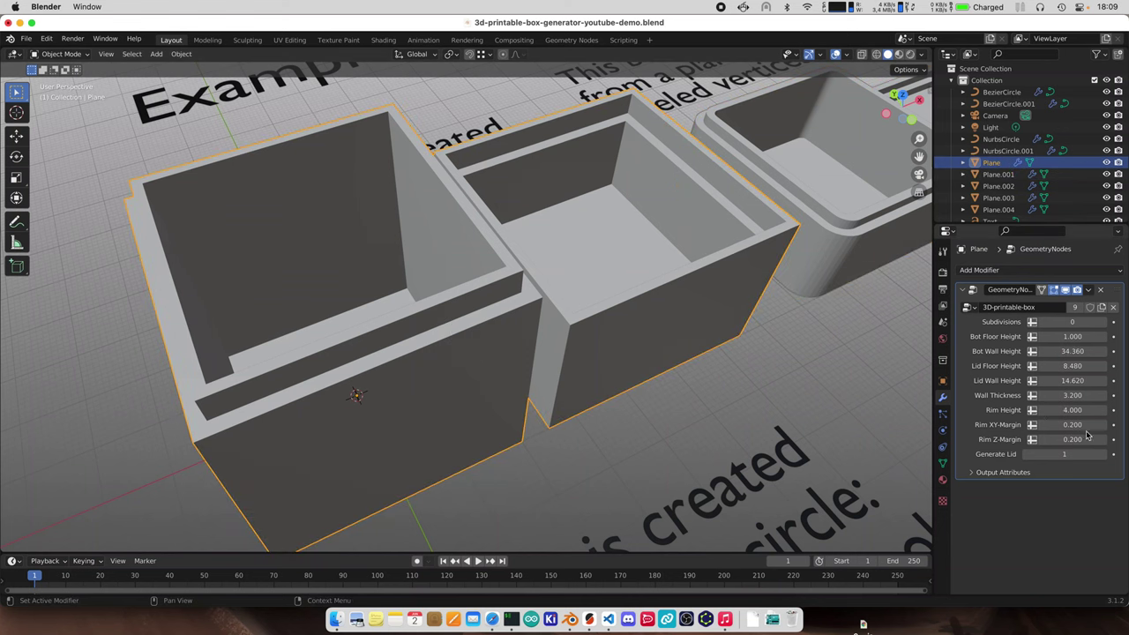
{"action": "left_click", "coordinate": [1073, 424]}
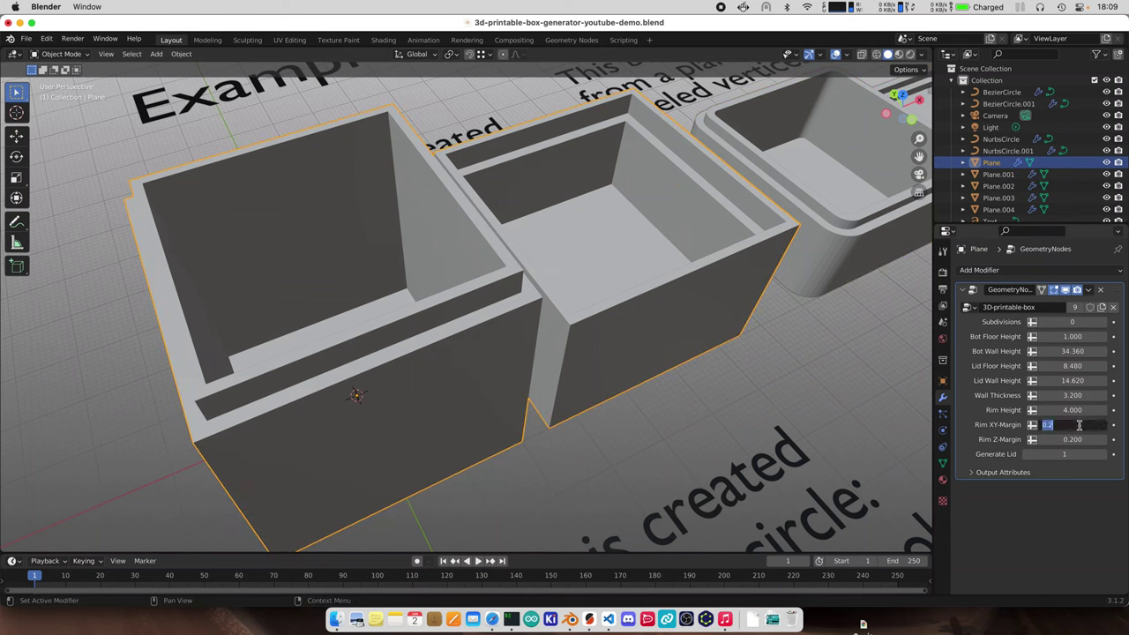
{"action": "key", "text": "Return"}
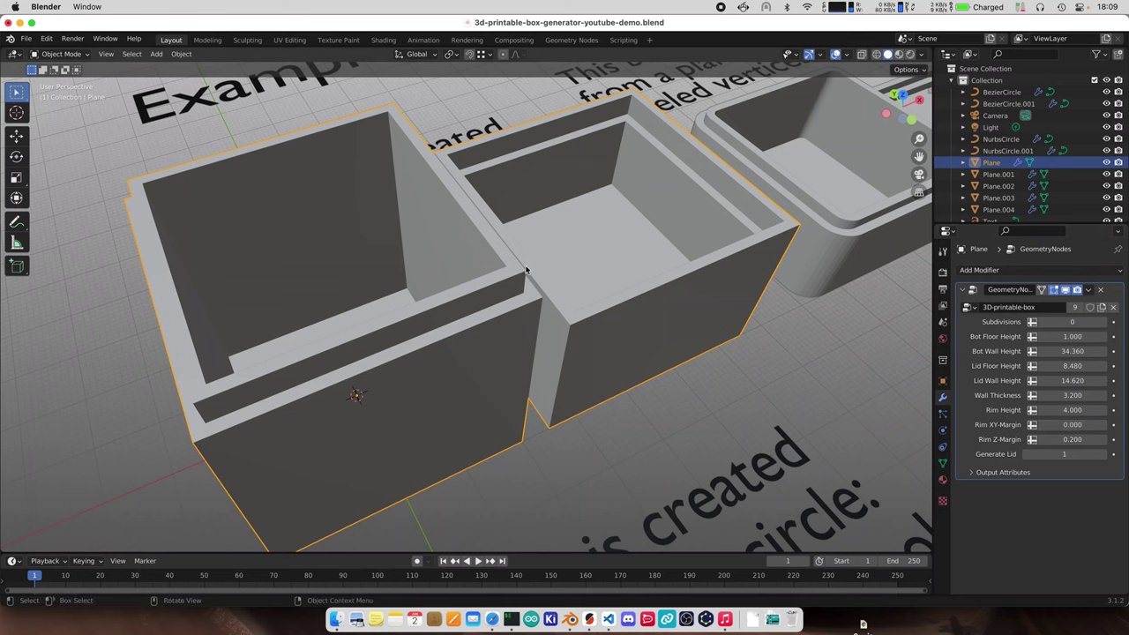
{"action": "left_click_drag", "start_coordinate": [1055, 425], "coordinate": [1120, 424]}
{"action": "left_click", "coordinate": [1057, 427]}
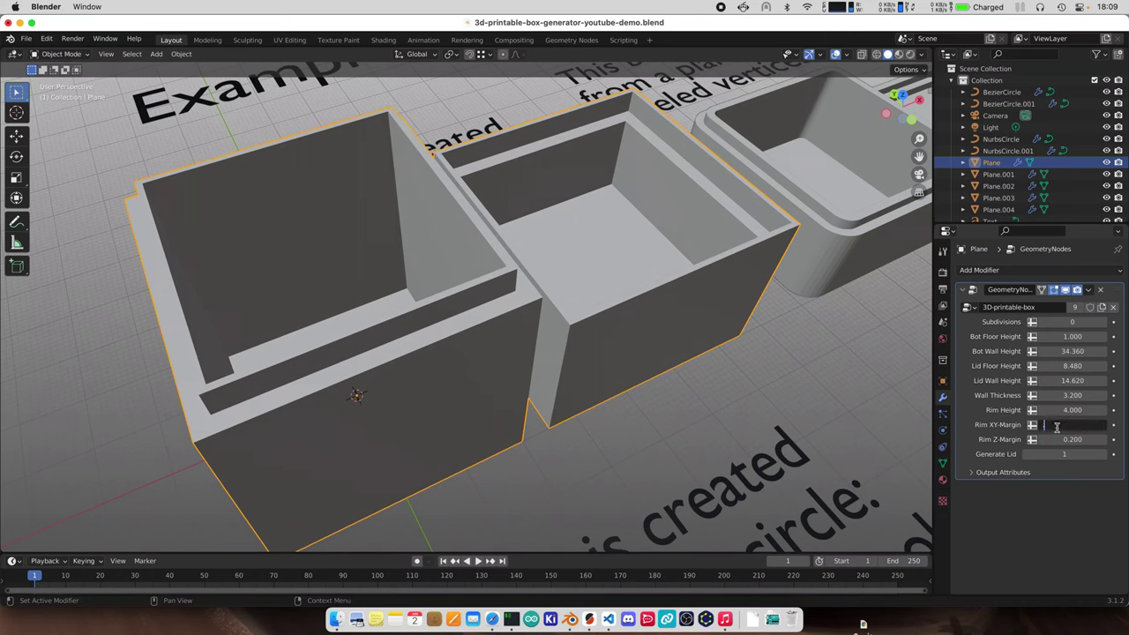
{"action": "type", "text": ".2"}
{"action": "key", "text": "Return"}
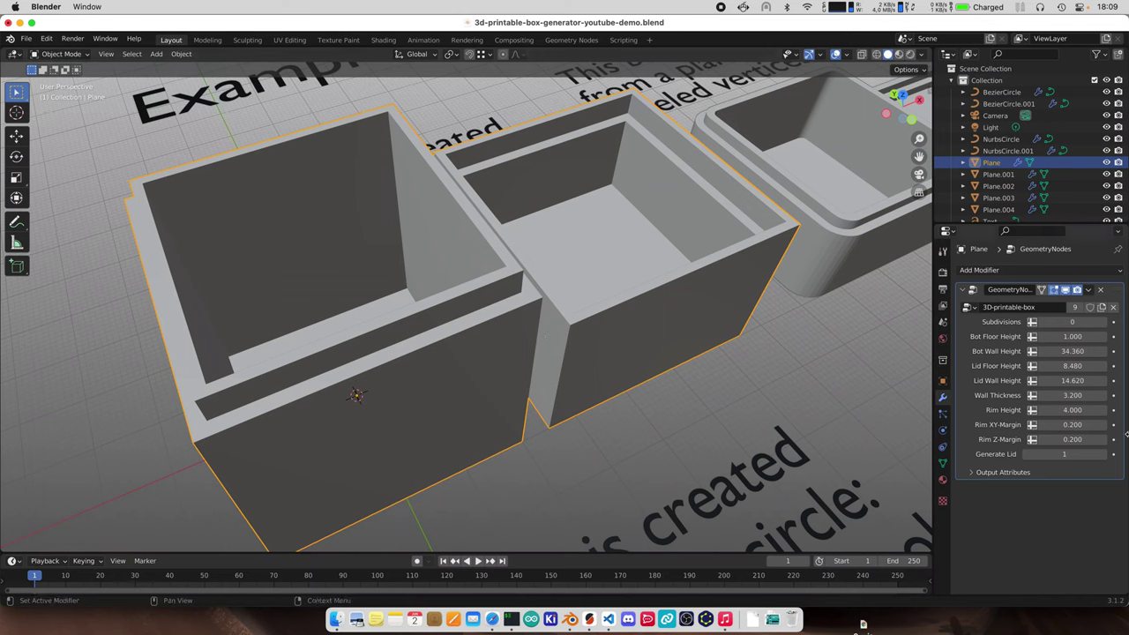
Set the plane box's Rim Z-Margin to 0.2
{"action": "mouse_move", "coordinate": [1076, 441]}
{"action": "left_mouse_down"}
{"action": "mouse_move", "coordinate": [1125, 439]}
{"action": "mouse_move", "coordinate": [1070, 439]}
{"action": "left_mouse_up"}
{"action": "left_click", "coordinate": [1070, 439]}
{"action": "type", "text": ".2"}
{"action": "key", "text": "Return"}
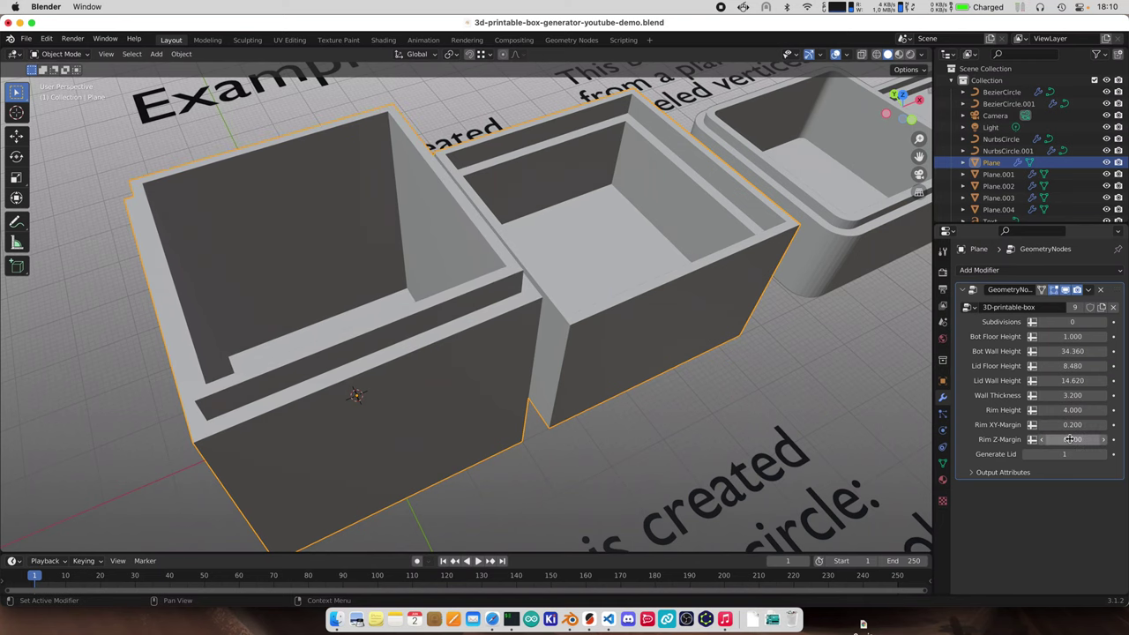
Select the box under the "Try it out" text and open its base plane in Edit Mode
{"action": "scroll", "coordinate": [706, 273], "scroll_direction": "down", "scroll_amount": 2}
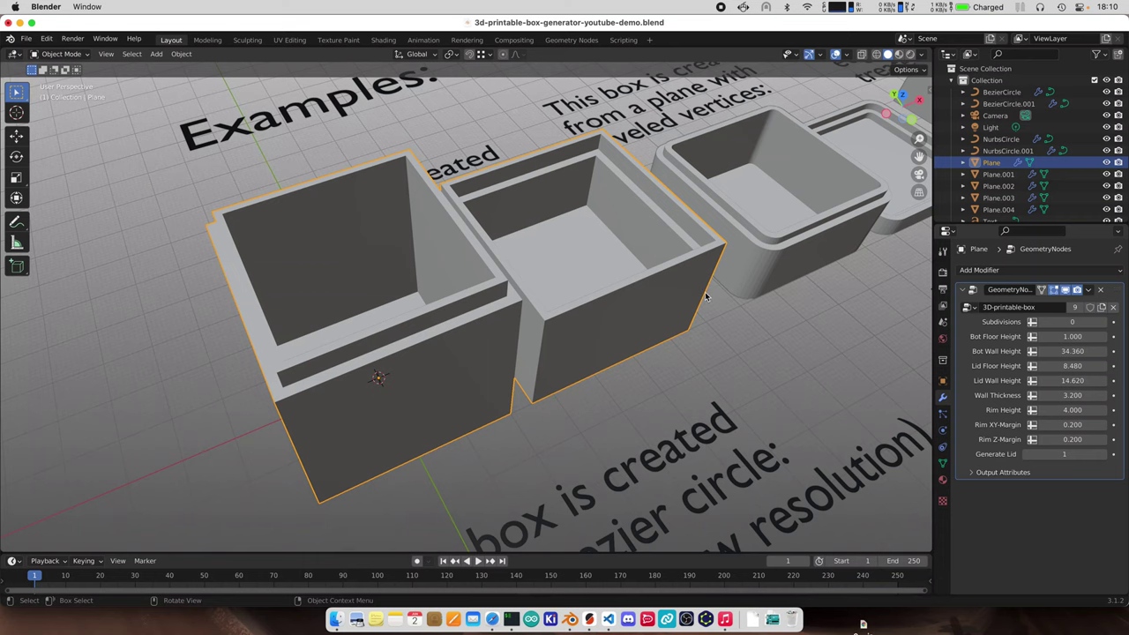
{"action": "scroll", "coordinate": [706, 300], "scroll_direction": "down", "scroll_amount": 2}
{"action": "scroll", "coordinate": [697, 314], "scroll_direction": "down", "scroll_amount": 1}
{"action": "middle_click_drag", "start_coordinate": [708, 313], "coordinate": [661, 315]}
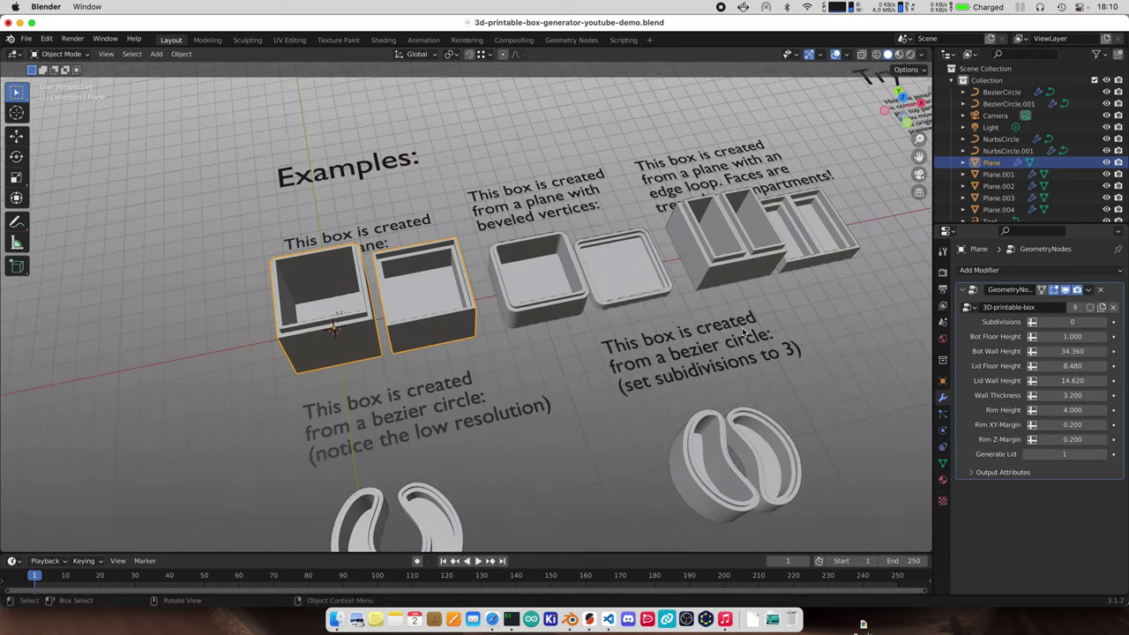
{"action": "middle_click_drag", "start_coordinate": [777, 326], "coordinate": [406, 322], "text": "shift"}
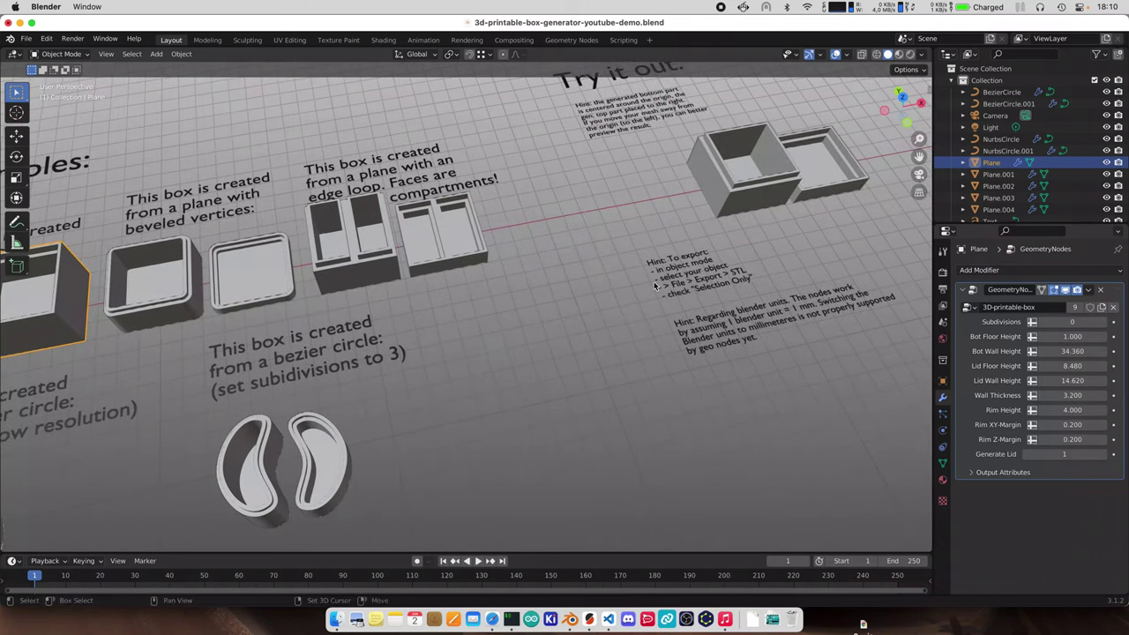
{"action": "middle_click_drag", "start_coordinate": [790, 284], "coordinate": [458, 285]}
{"action": "left_click", "coordinate": [537, 287]}
{"action": "left_click", "coordinate": [538, 289]}
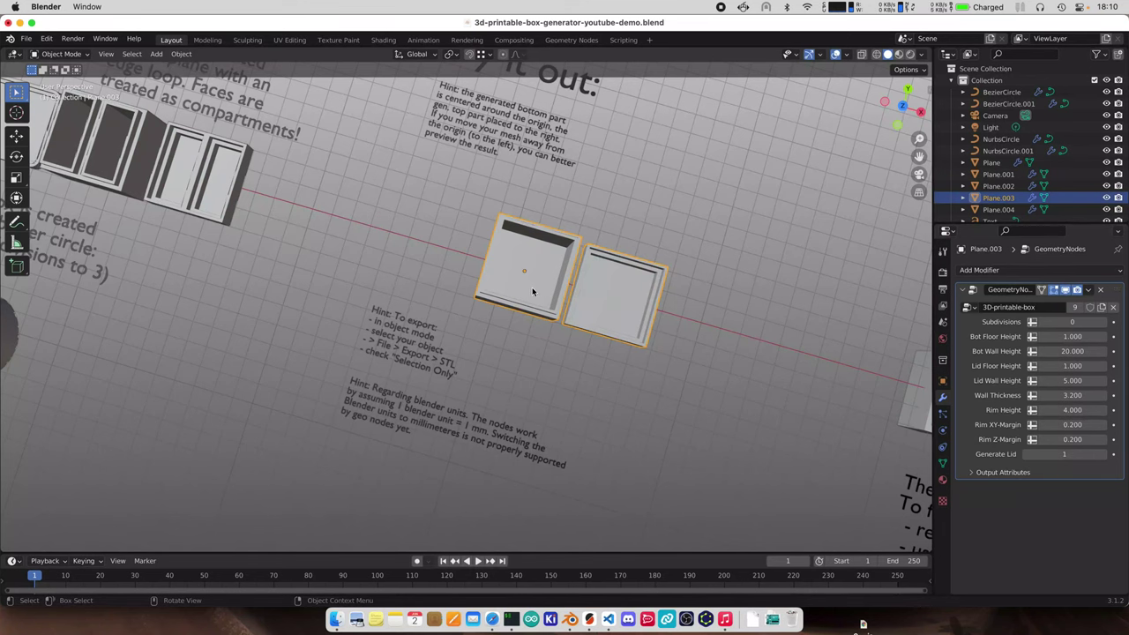
{"action": "middle_click_drag", "start_coordinate": [531, 317], "coordinate": [547, 287]}
{"action": "middle_click_drag", "start_coordinate": [440, 237], "coordinate": [498, 316], "text": "shift"}
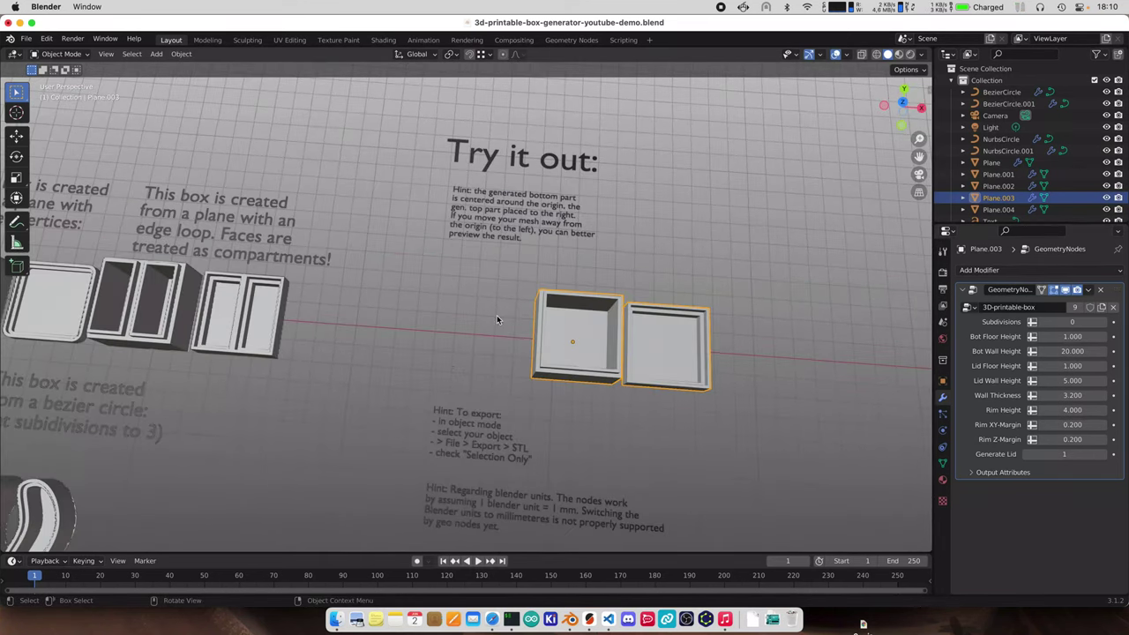
{"action": "key", "text": "KP_7"}
{"action": "key", "text": "Tab"}
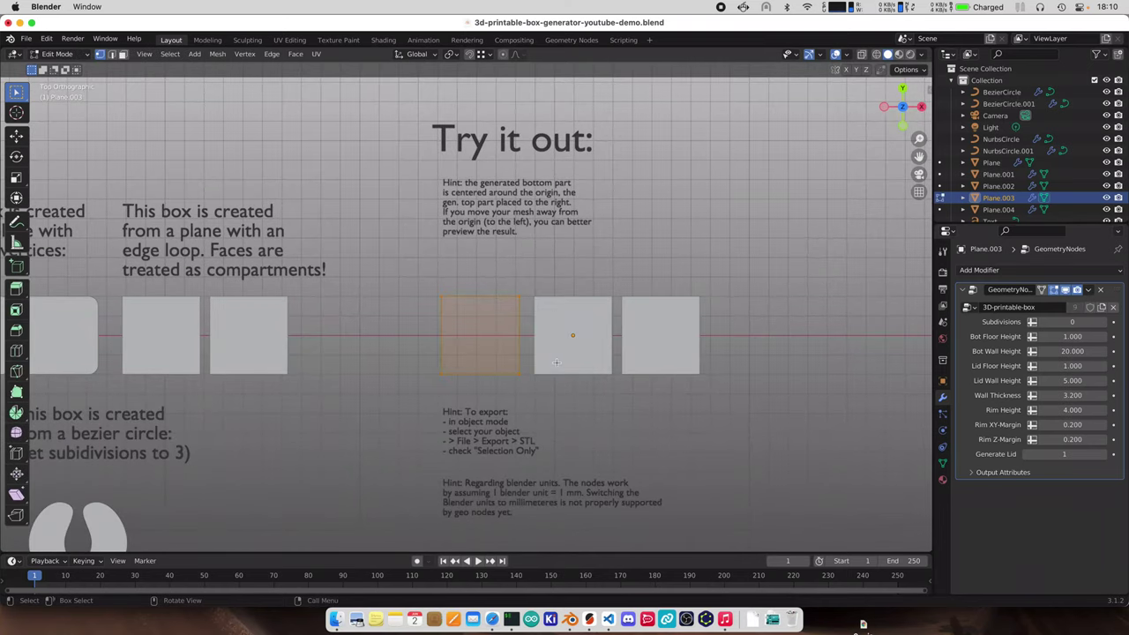
Add a second plane to the mesh and scale it up to roughly the size of the existing base plane
{"action": "scroll", "coordinate": [512, 358], "scroll_direction": "up", "scroll_amount": 2}
{"action": "scroll", "coordinate": [505, 355], "scroll_direction": "up", "scroll_amount": 1}
{"action": "middle_click_drag", "start_coordinate": [574, 400], "coordinate": [572, 335]}
{"action": "key", "text": "shift+a"}
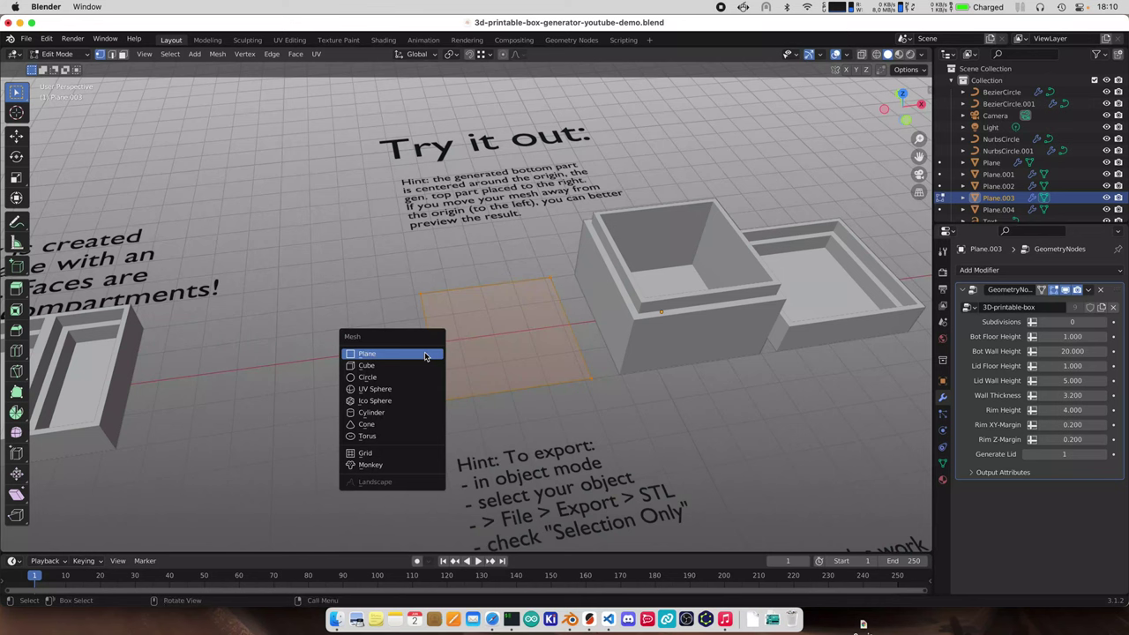
{"action": "left_click", "coordinate": [426, 353]}
{"action": "scroll", "coordinate": [365, 347], "scroll_direction": "down", "scroll_amount": 11}
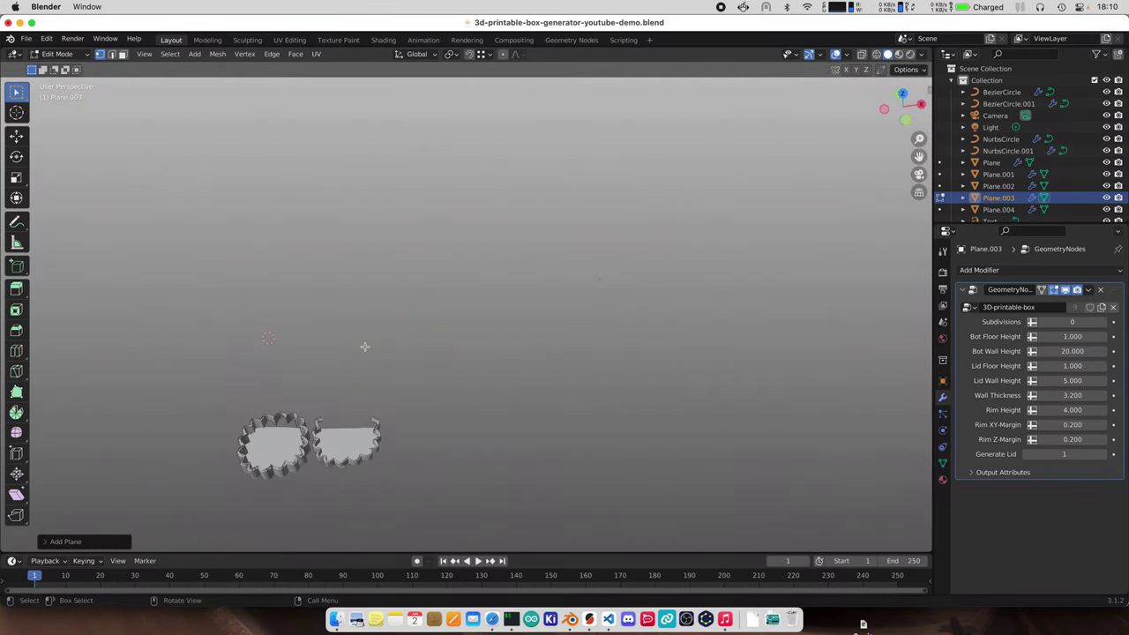
{"action": "scroll", "coordinate": [365, 348], "scroll_direction": "up", "scroll_amount": 5}
{"action": "key", "text": "s"}
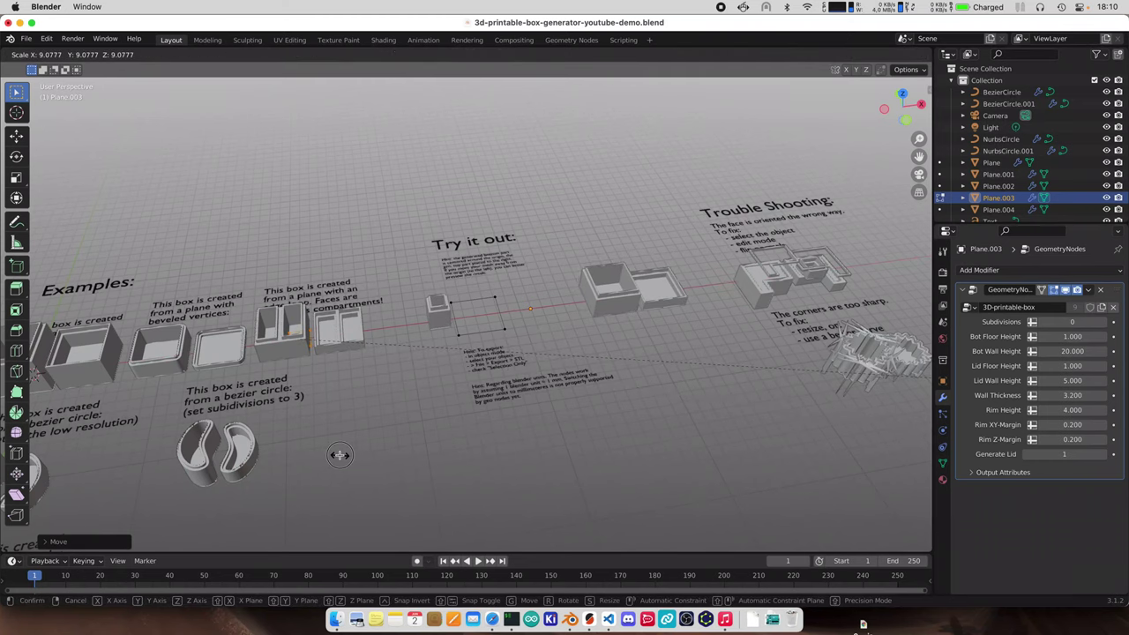
{"action": "left_click", "coordinate": [724, 463]}
Move the new plane along X to beside the base plane and scale it down to about half size
{"action": "key", "text": "g"}
{"action": "key", "text": "x"}
{"action": "left_click", "coordinate": [839, 466]}
{"action": "scroll", "coordinate": [561, 310], "scroll_direction": "up", "scroll_amount": 2}
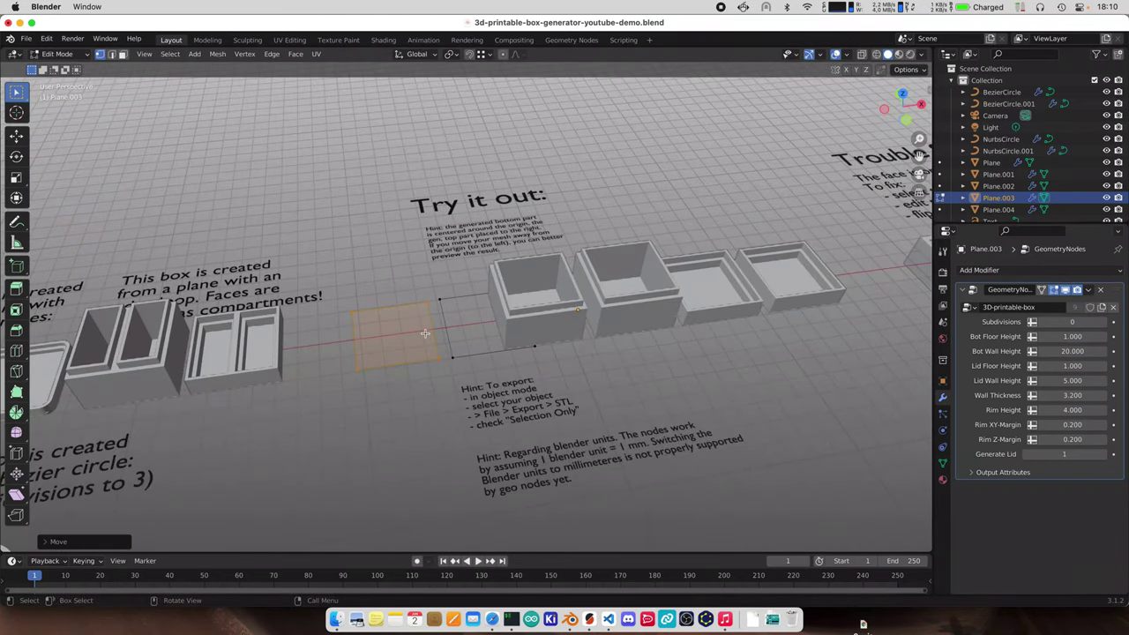
{"action": "scroll", "coordinate": [424, 332], "scroll_direction": "up", "scroll_amount": 3}
{"action": "key", "text": "s"}
{"action": "left_click", "coordinate": [395, 348]}
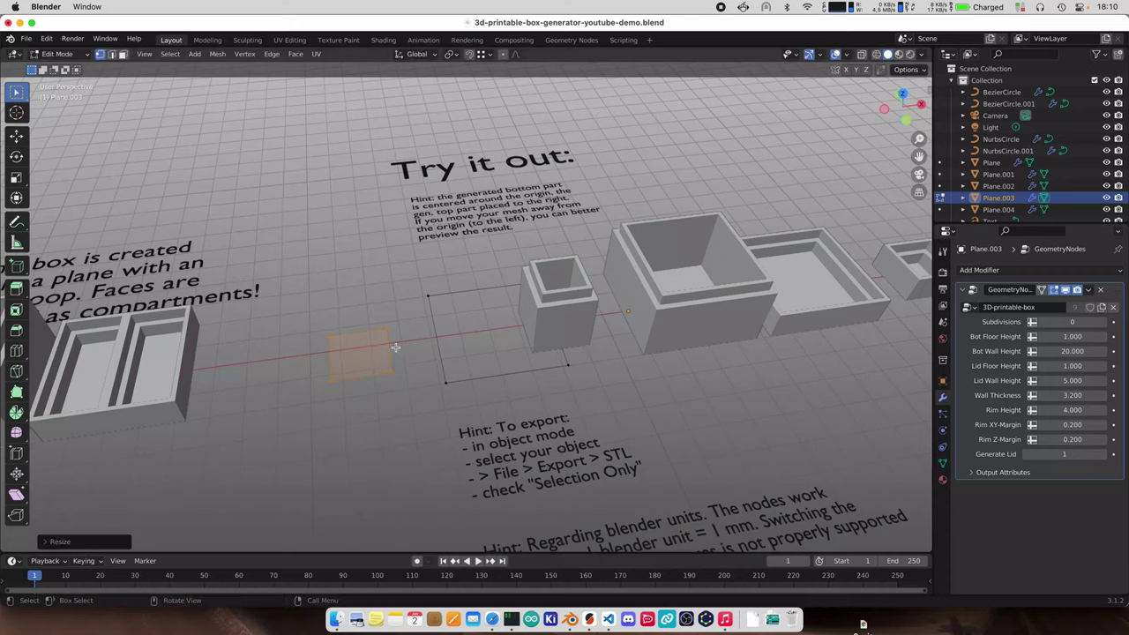
Move the small plane about -7.1 along Y so its front edge roughly lines up with the base plane
{"action": "scroll", "coordinate": [396, 348], "scroll_direction": "up", "scroll_amount": 1}
{"action": "key", "text": "g"}
{"action": "key", "text": "y"}
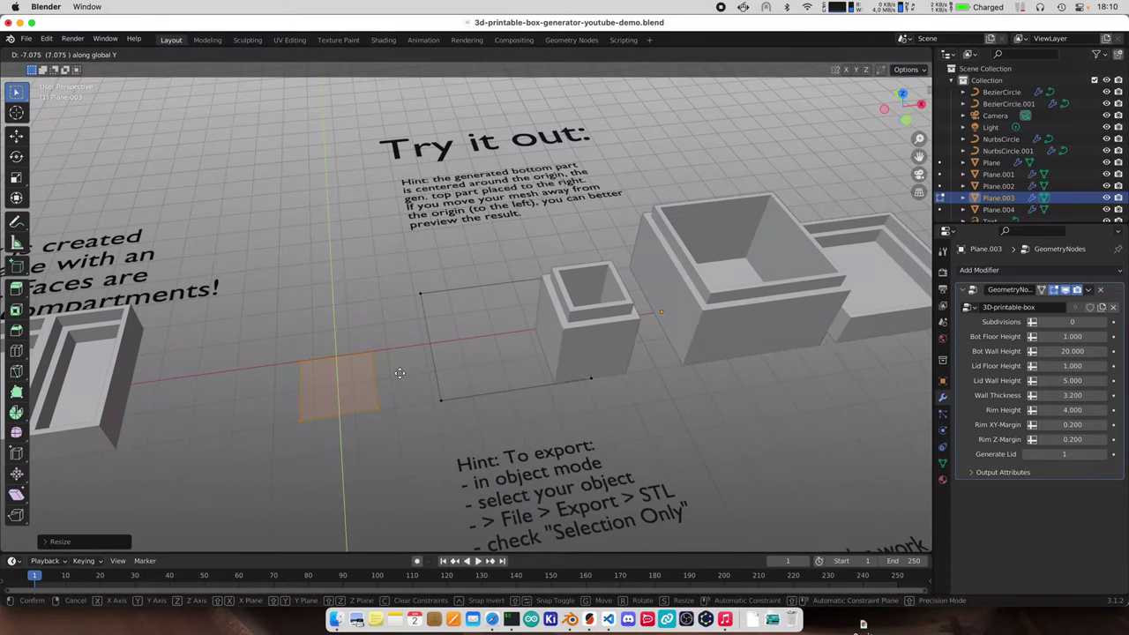
{"action": "left_click", "coordinate": [400, 374]}
Bridge the two planes with a new face between their facing edges
{"action": "key", "text": "2"}
{"action": "left_click", "coordinate": [380, 383]}
{"action": "left_click", "coordinate": [430, 359], "text": "shift"}
{"action": "key", "text": "f"}
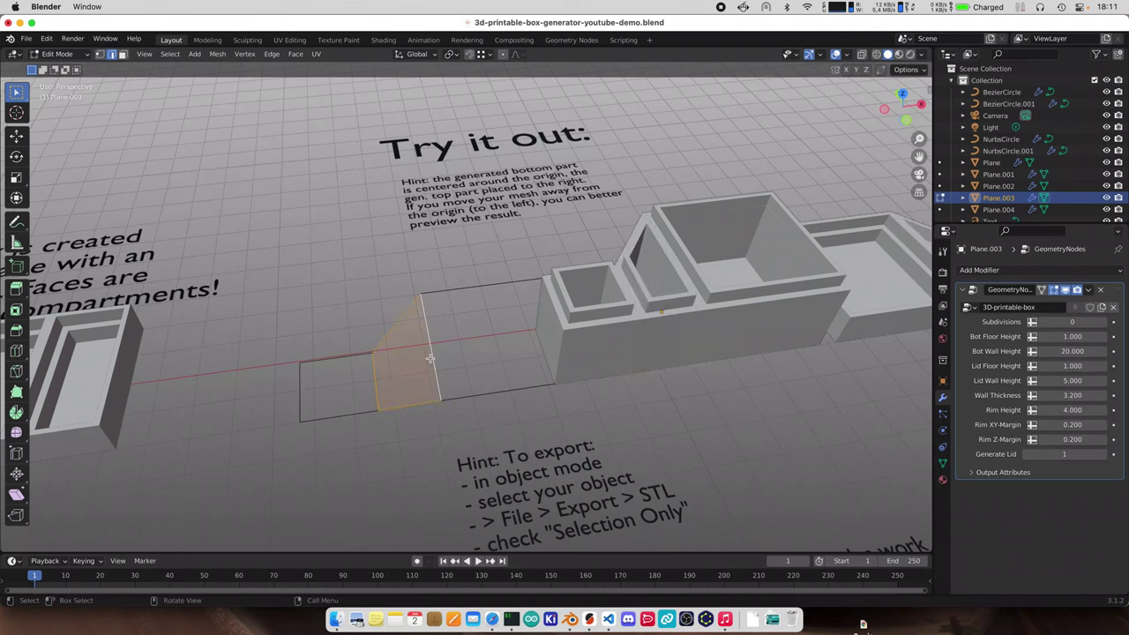
Select the whole base mesh and move it along X away from the generated box
{"action": "scroll", "coordinate": [597, 382], "scroll_direction": "down", "scroll_amount": 1}
{"action": "key", "text": "a"}
{"action": "key", "text": "g"}
{"action": "key", "text": "x"}
{"action": "left_click", "coordinate": [586, 385]}
Add one loop cut through the middle of the large rectangular face to divide it into two compartments
{"action": "middle_click_drag", "start_coordinate": [703, 361], "coordinate": [607, 352], "text": "shift"}
{"action": "middle_click_drag", "start_coordinate": [472, 351], "coordinate": [538, 344], "text": "shift"}
{"action": "scroll", "coordinate": [424, 368], "scroll_direction": "up", "scroll_amount": 1}
{"action": "middle_click_drag", "start_coordinate": [424, 368], "coordinate": [454, 361], "text": "shift"}
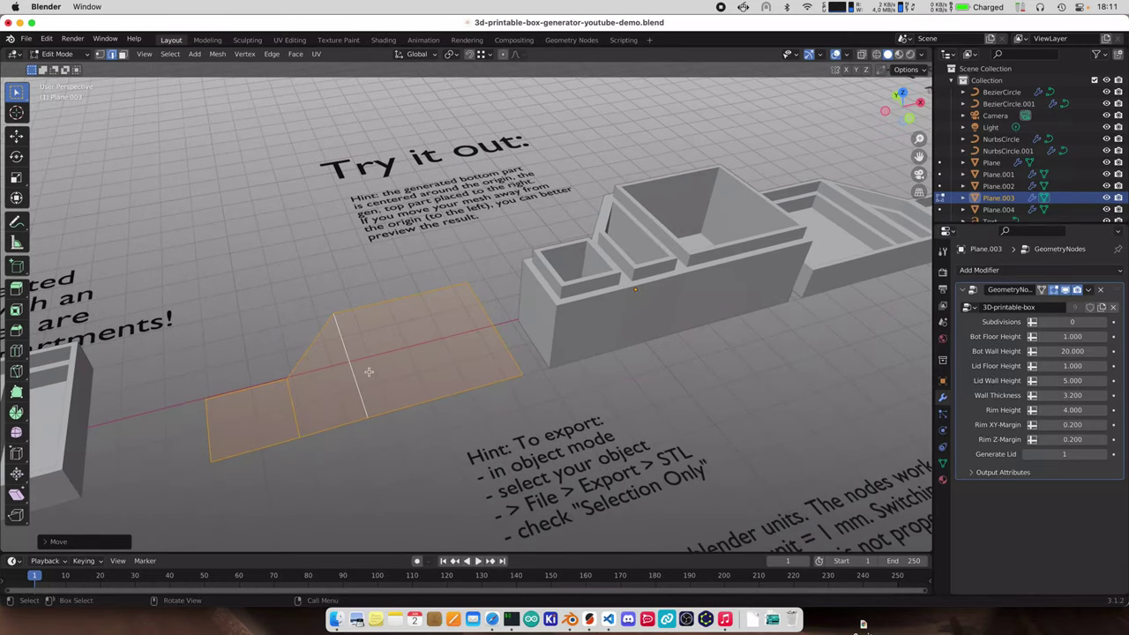
{"action": "middle_click_drag", "start_coordinate": [386, 379], "coordinate": [431, 373], "text": "shift"}
{"action": "left_click", "coordinate": [412, 367]}
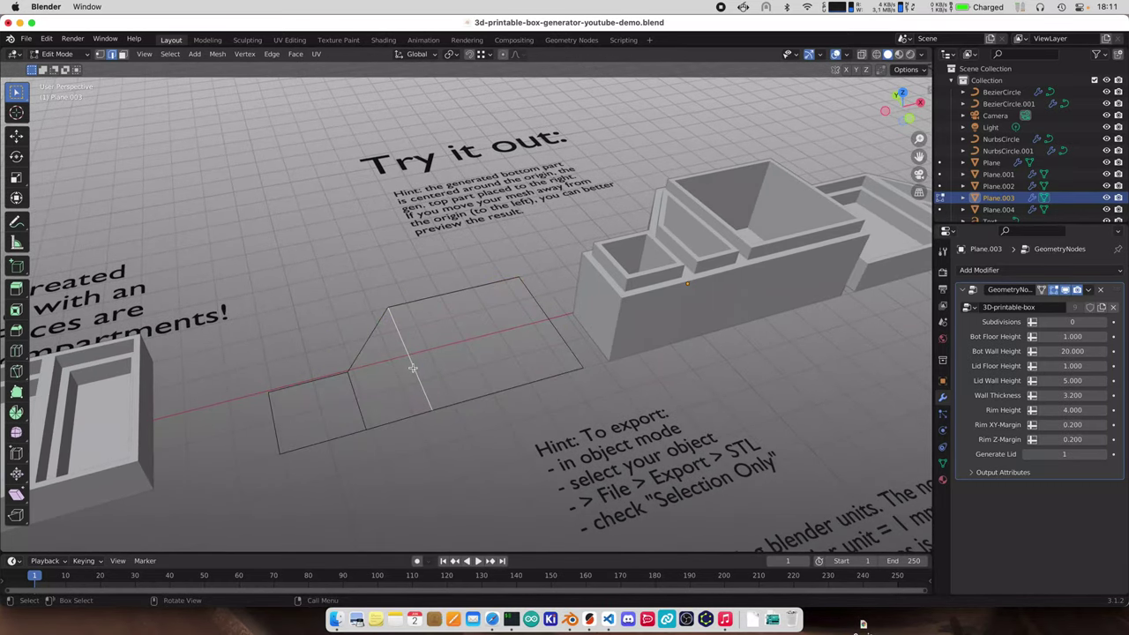
{"action": "key", "text": "x"}
{"action": "key", "text": "ctrl+r"}
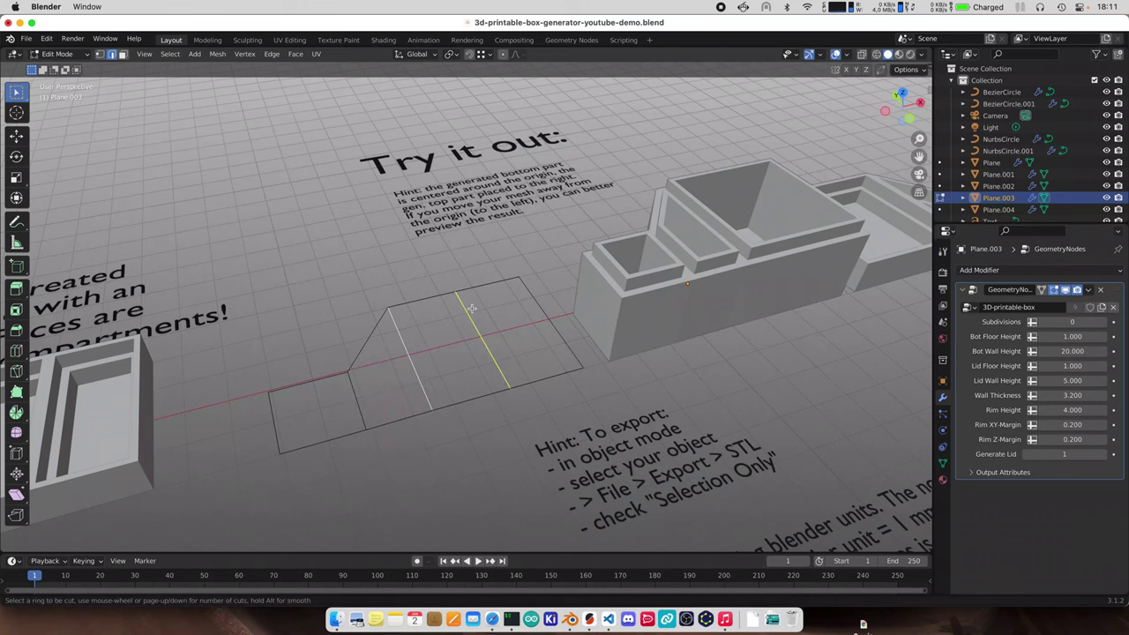
{"action": "left_click", "coordinate": [472, 308]}
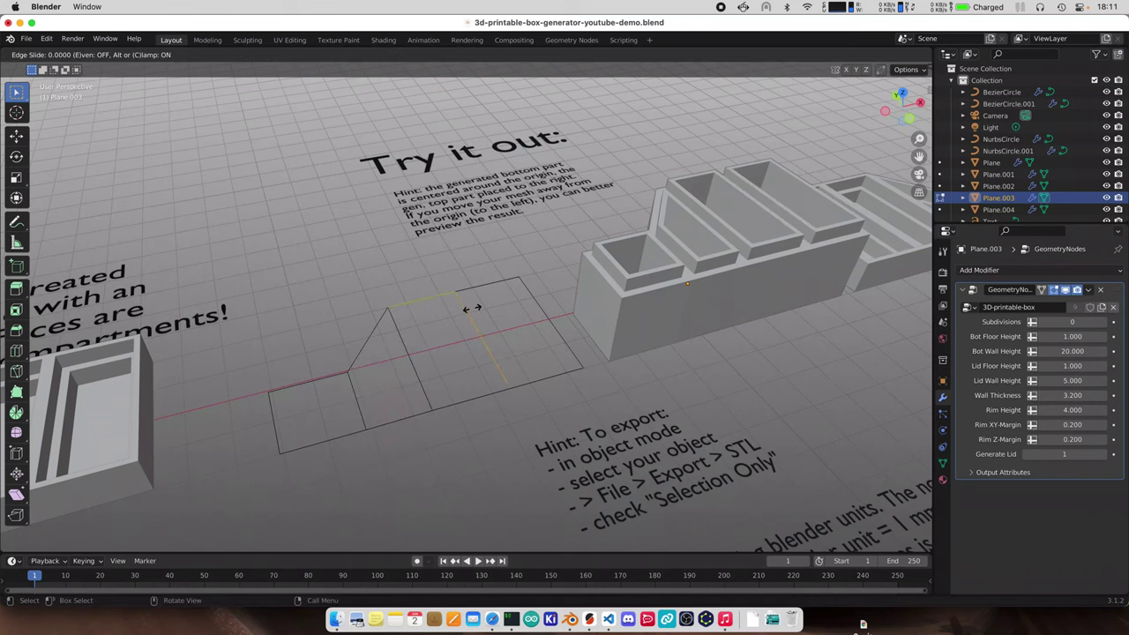
{"action": "left_click", "coordinate": [476, 353]}
{"action": "middle_click_drag", "start_coordinate": [644, 310], "coordinate": [485, 378], "text": "shift"}
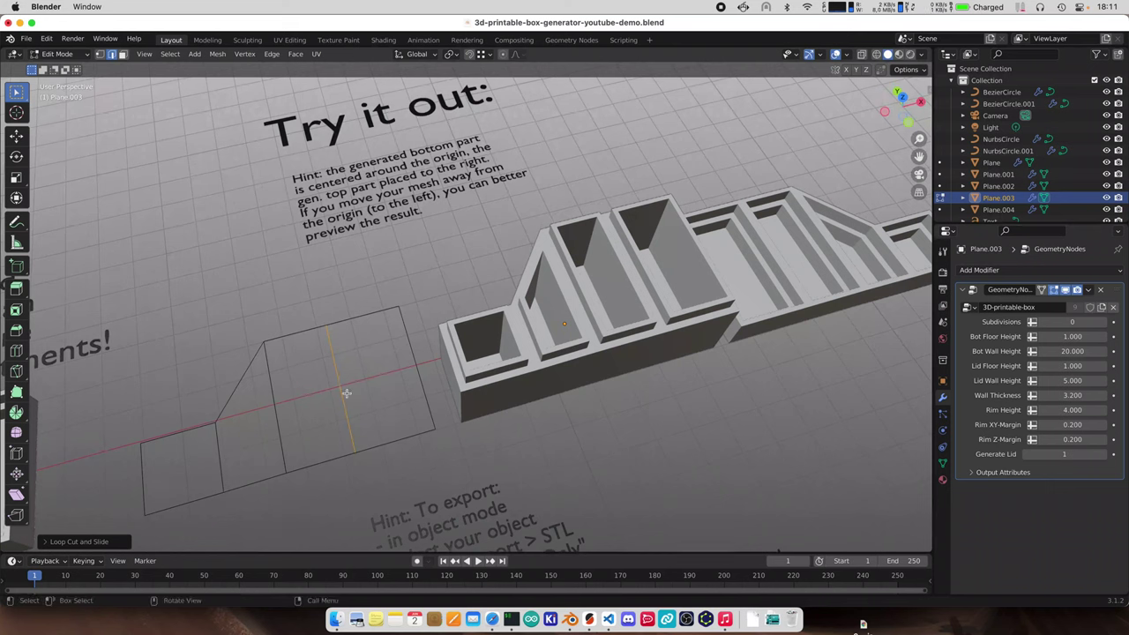
Try moving the loop cut about 7.1 along X and dissolve its edge
{"action": "key", "text": "g"}
{"action": "key", "text": "x"}
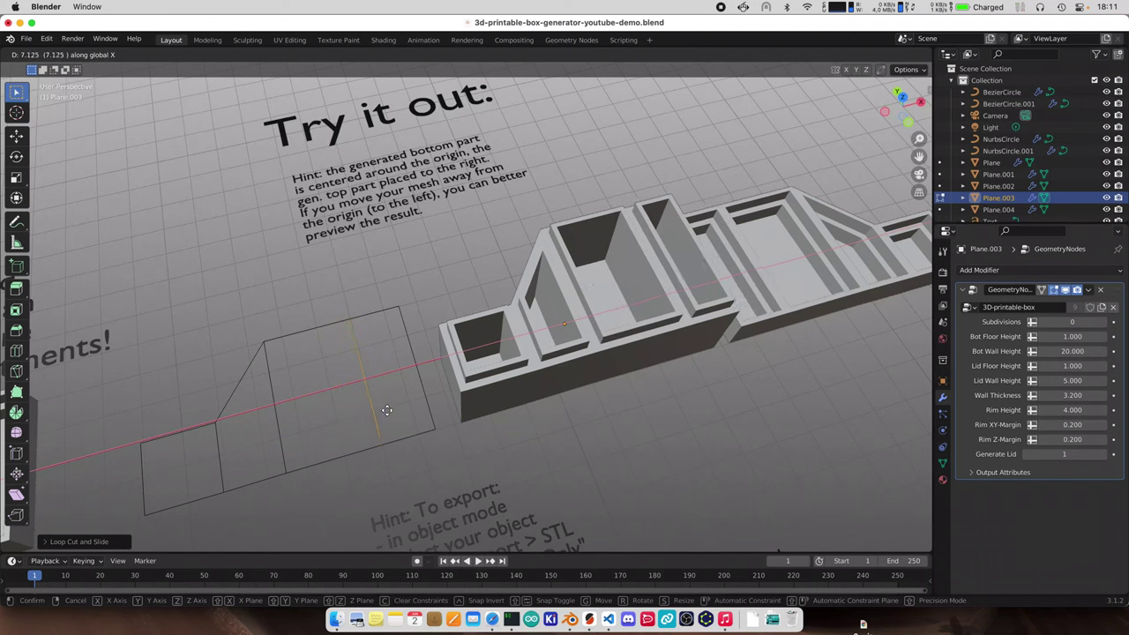
{"action": "left_click", "coordinate": [361, 412]}
{"action": "key", "text": "x"}
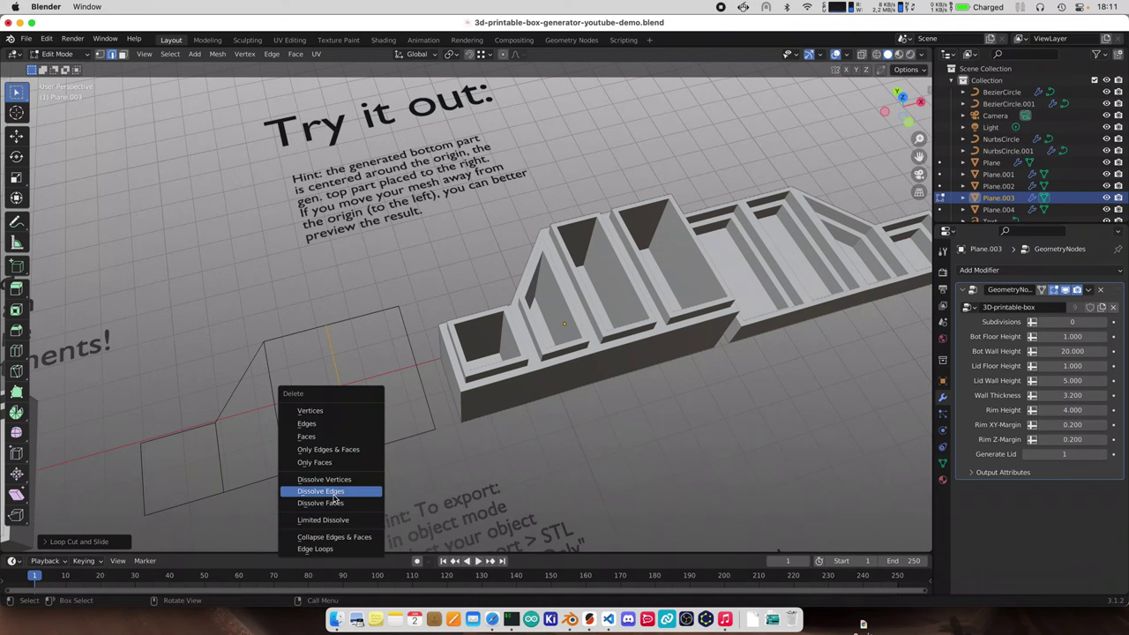
{"action": "left_click", "coordinate": [333, 495]}
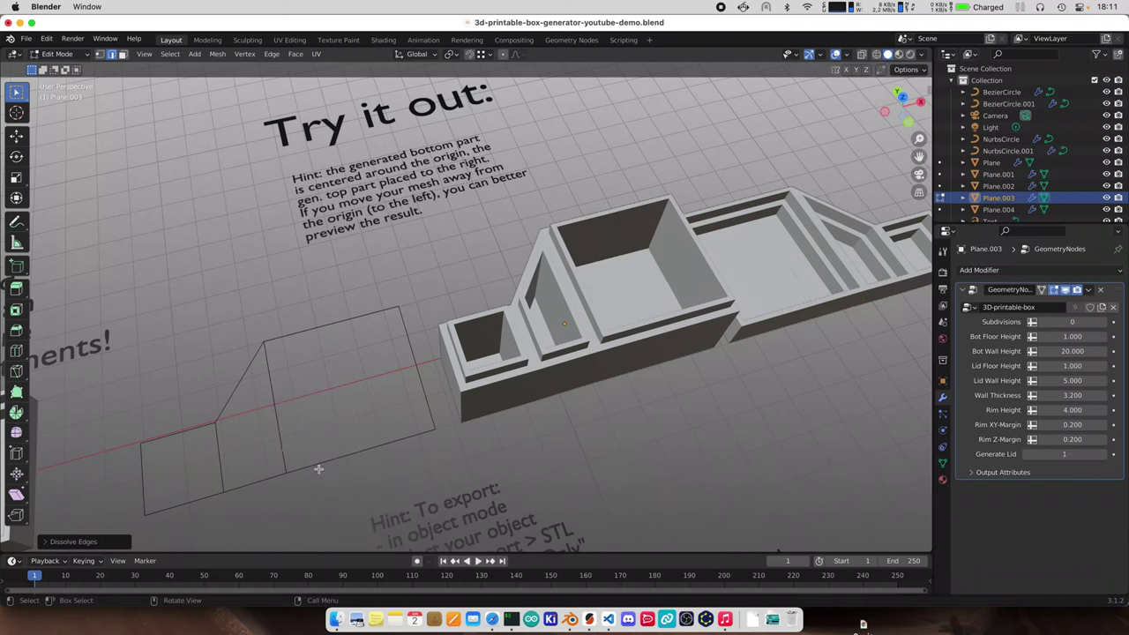
Delete the edge between the slanted face and the large rectangular face
{"action": "left_click", "coordinate": [272, 416]}
{"action": "middle_click_drag", "start_coordinate": [344, 419], "coordinate": [346, 403]}
{"action": "key", "text": "x"}
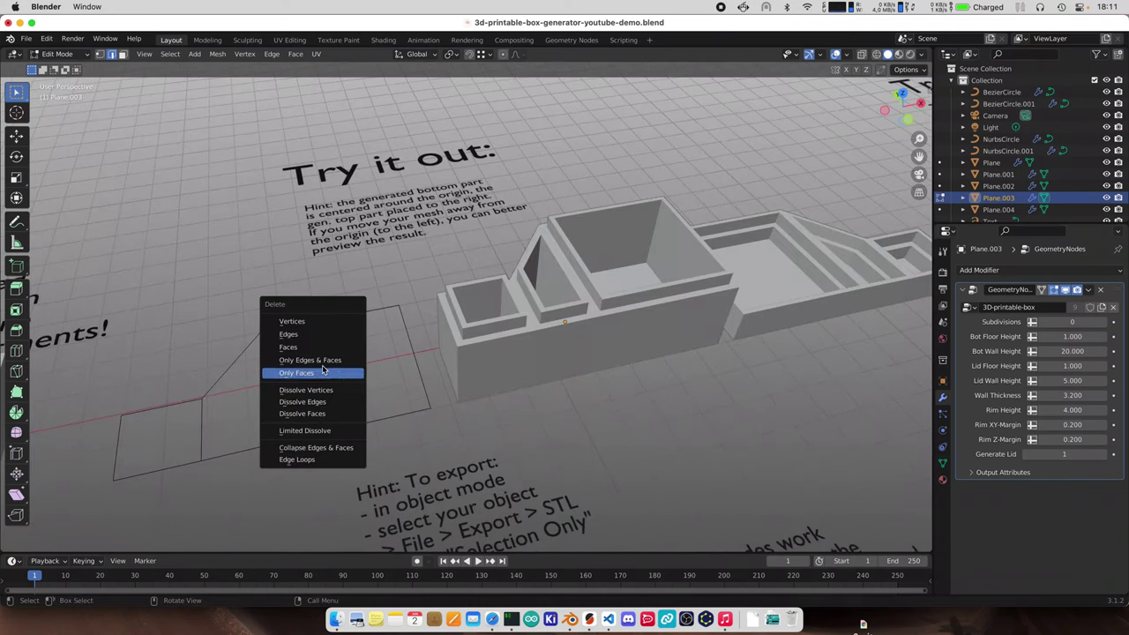
{"action": "left_click", "coordinate": [305, 334]}
Dissolve the leftover midpoint vertices on the open outline where the large compartment was divided
{"action": "middle_click_drag", "start_coordinate": [313, 360], "coordinate": [335, 358]}
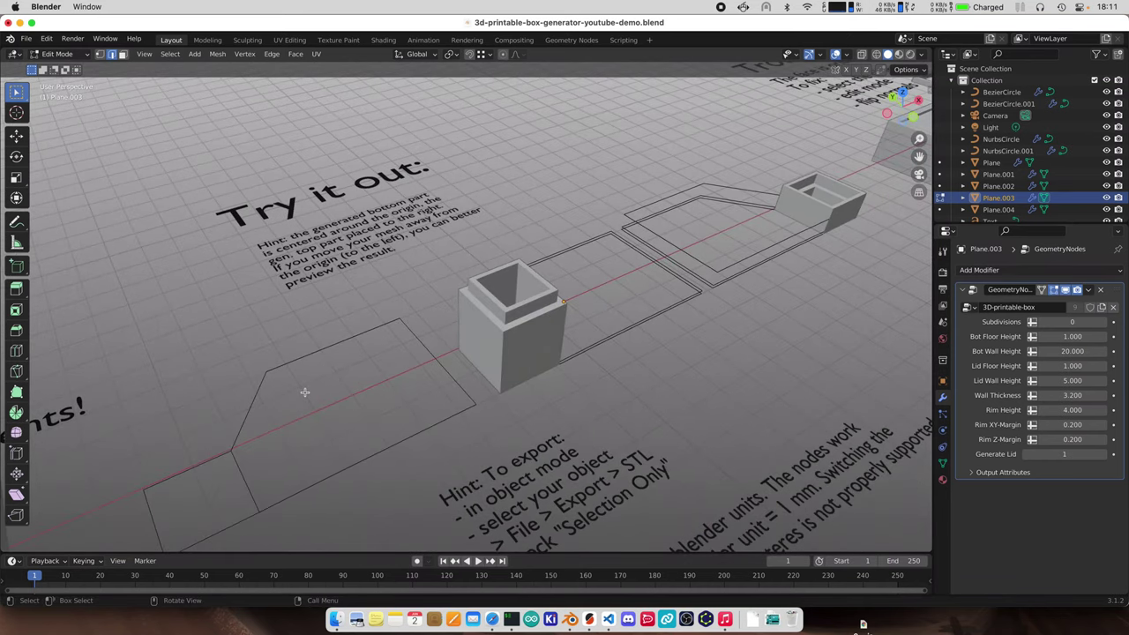
{"action": "left_click", "coordinate": [271, 393]}
{"action": "left_click", "coordinate": [339, 475], "text": "shift"}
{"action": "left_click", "coordinate": [422, 371], "text": "shift"}
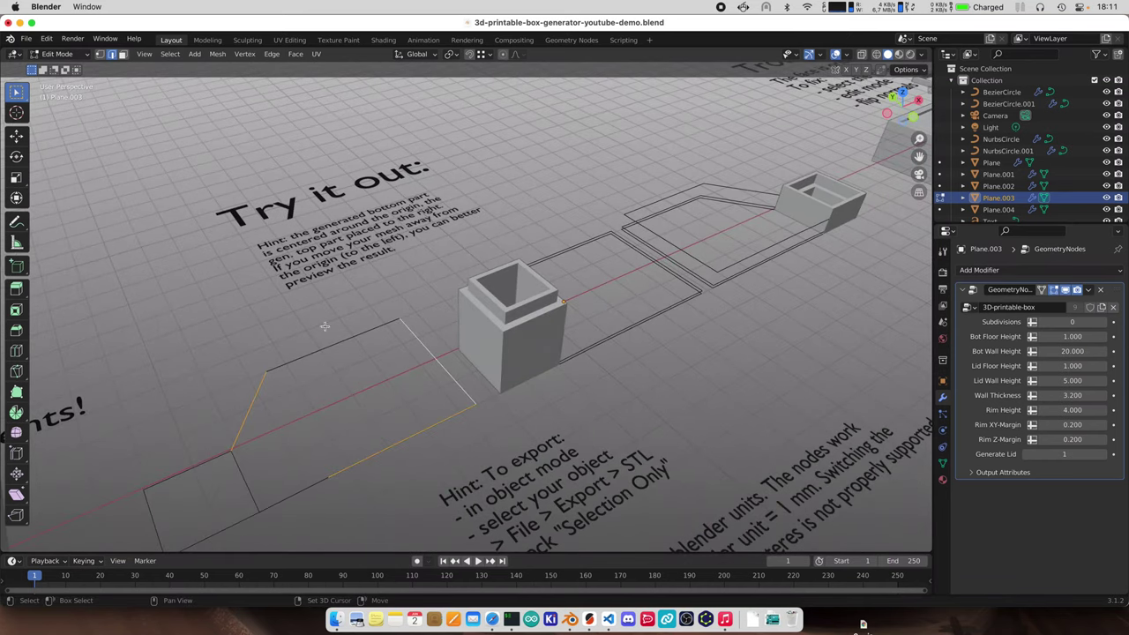
{"action": "key", "text": "x"}
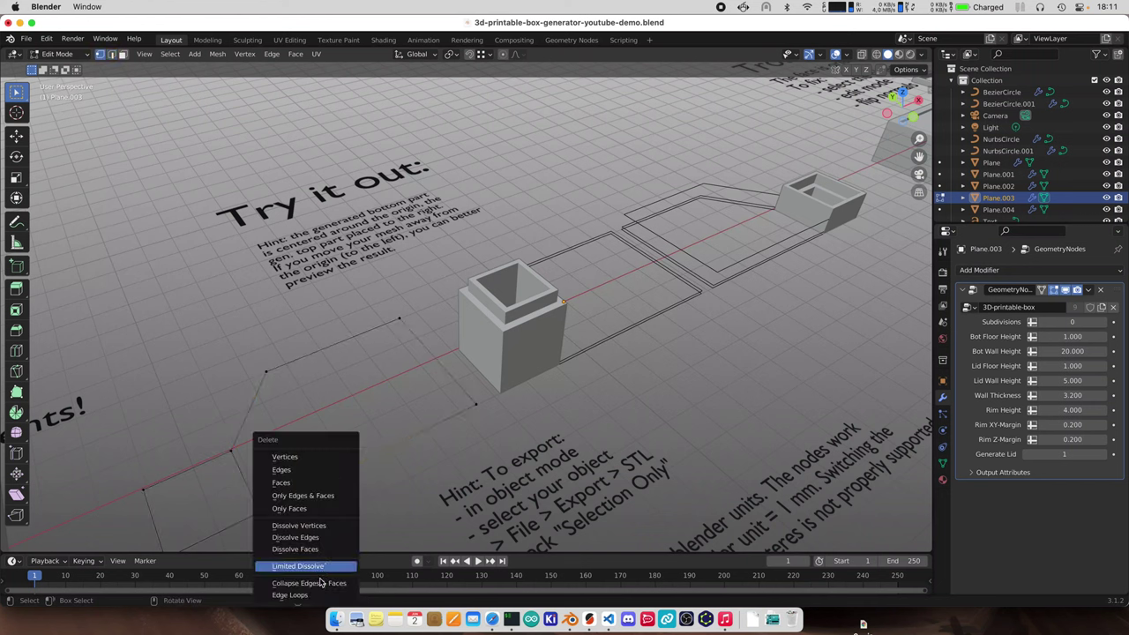
{"action": "left_click", "coordinate": [307, 525]}
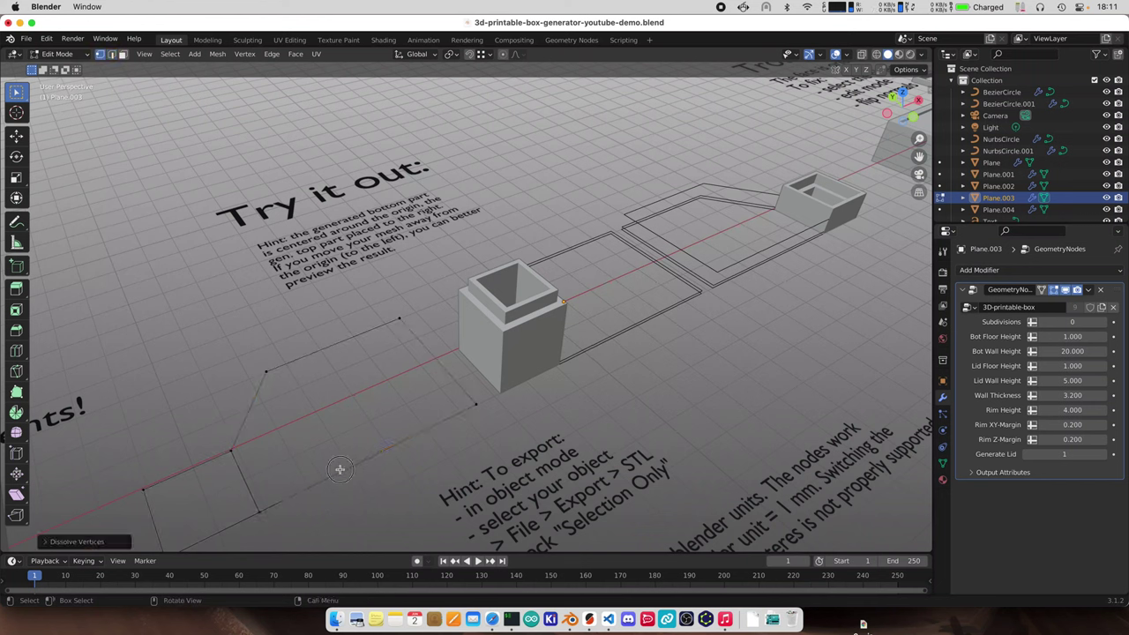
Select the slanted, long and end edges of the open outline and fill them with one large face
{"action": "left_click", "coordinate": [340, 470]}
{"action": "left_click", "coordinate": [256, 388], "text": "shift"}
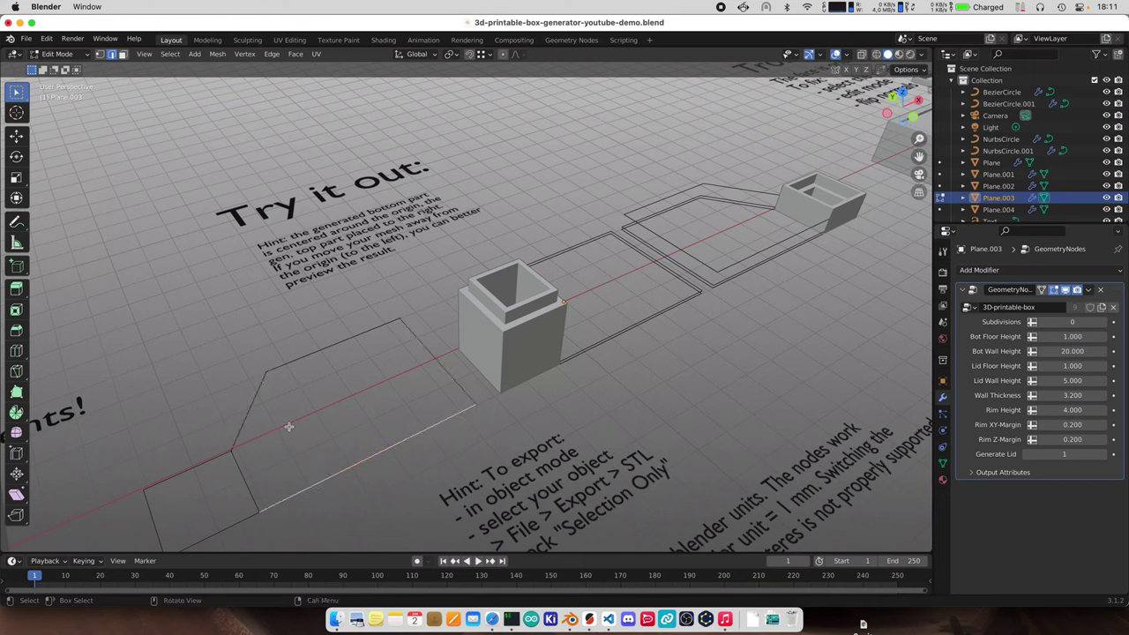
{"action": "left_click", "coordinate": [403, 333], "text": "shift"}
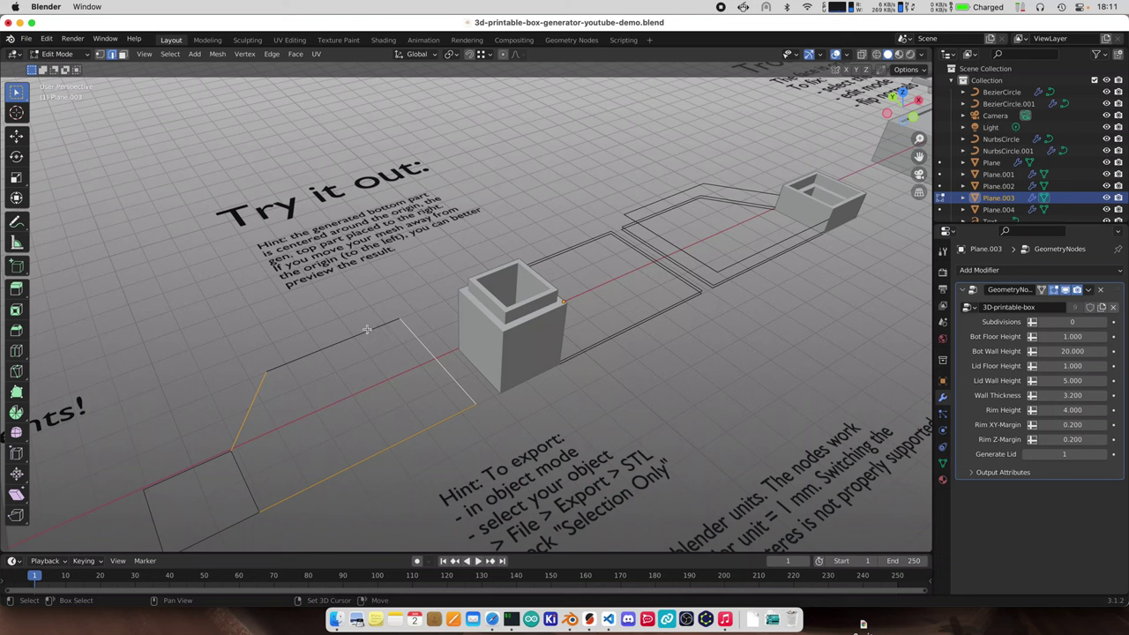
{"action": "key", "text": "f"}
{"action": "middle_click_drag", "start_coordinate": [484, 372], "coordinate": [438, 367]}
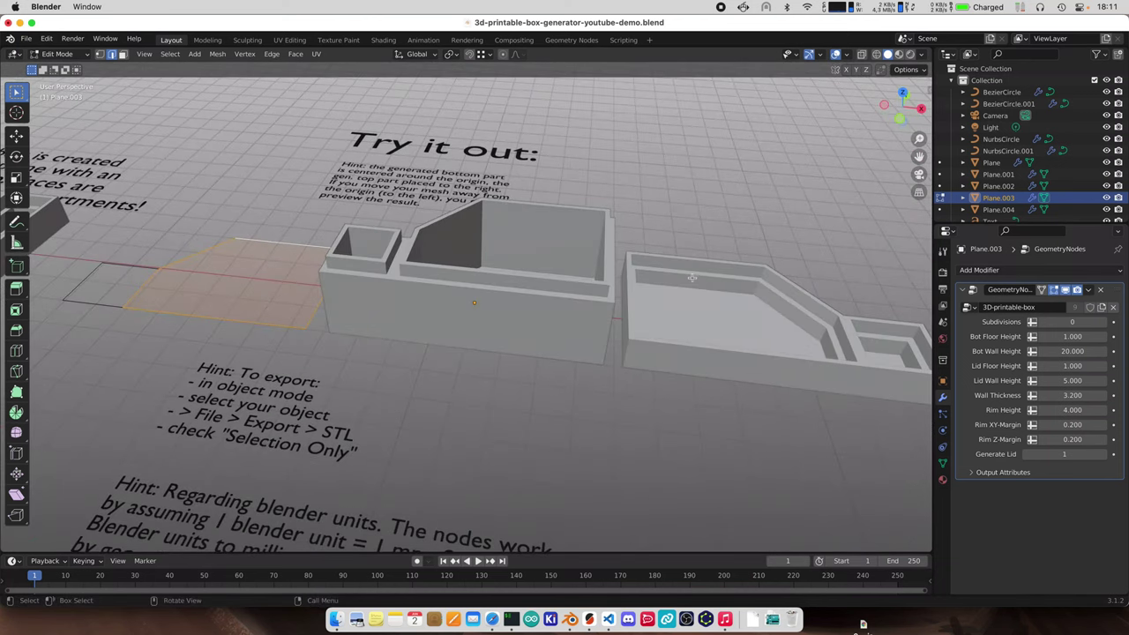
Vertex-bevel the outer corners at both ends of the base mesh about 4.1 wide, using several segments for rounding
{"action": "middle_click_drag", "start_coordinate": [524, 326], "coordinate": [437, 388]}
{"action": "key", "text": "a"}
{"action": "key", "text": "1"}
{"action": "left_click", "coordinate": [168, 447]}
{"action": "left_click", "coordinate": [198, 517], "text": "shift"}
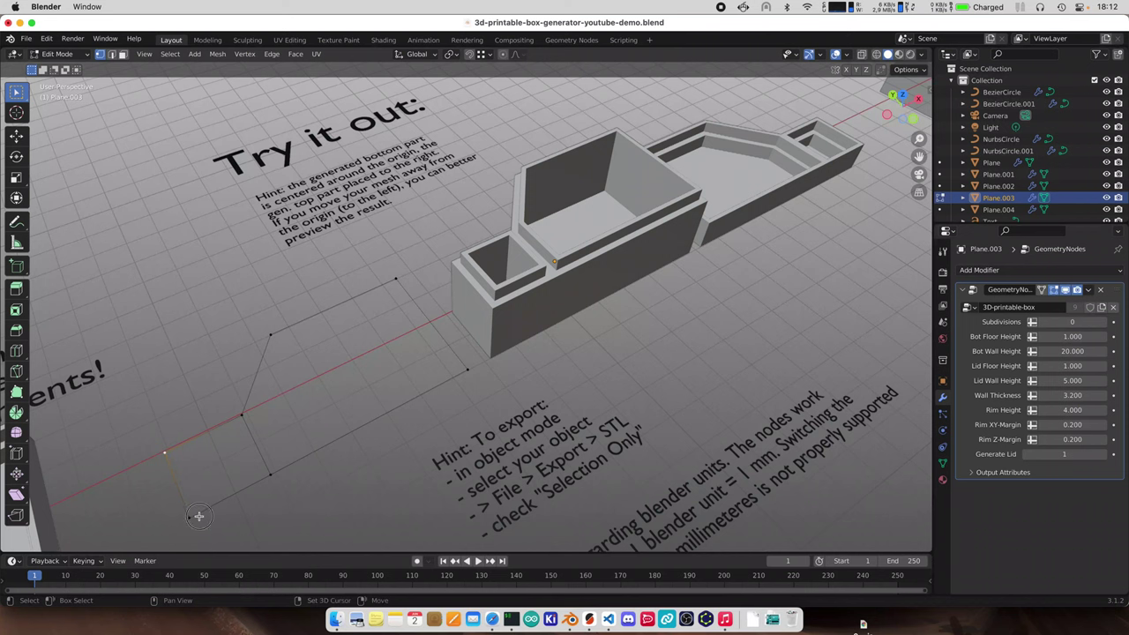
{"action": "left_click", "coordinate": [395, 278], "text": "shift"}
{"action": "key", "text": "ctrl+shift+b"}
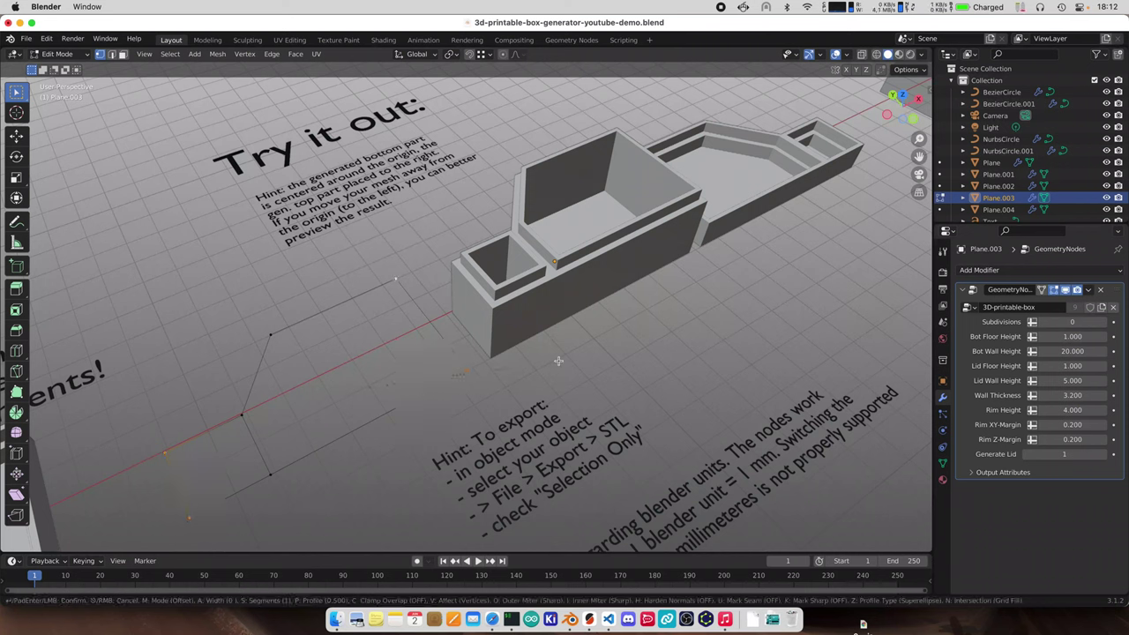
{"action": "mouse_move", "coordinate": [569, 377]}
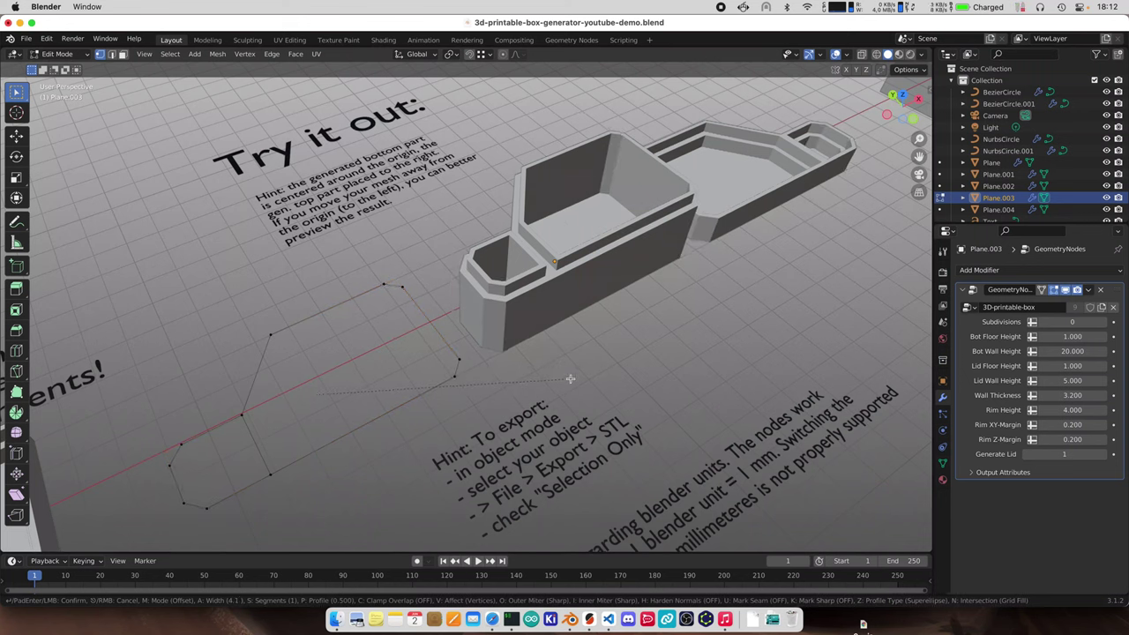
{"action": "scroll", "coordinate": [570, 378], "scroll_direction": "up", "scroll_amount": 1}
{"action": "scroll", "coordinate": [570, 378], "scroll_direction": "up", "scroll_amount": 1}
{"action": "scroll", "coordinate": [570, 379], "scroll_direction": "up", "scroll_amount": 2}
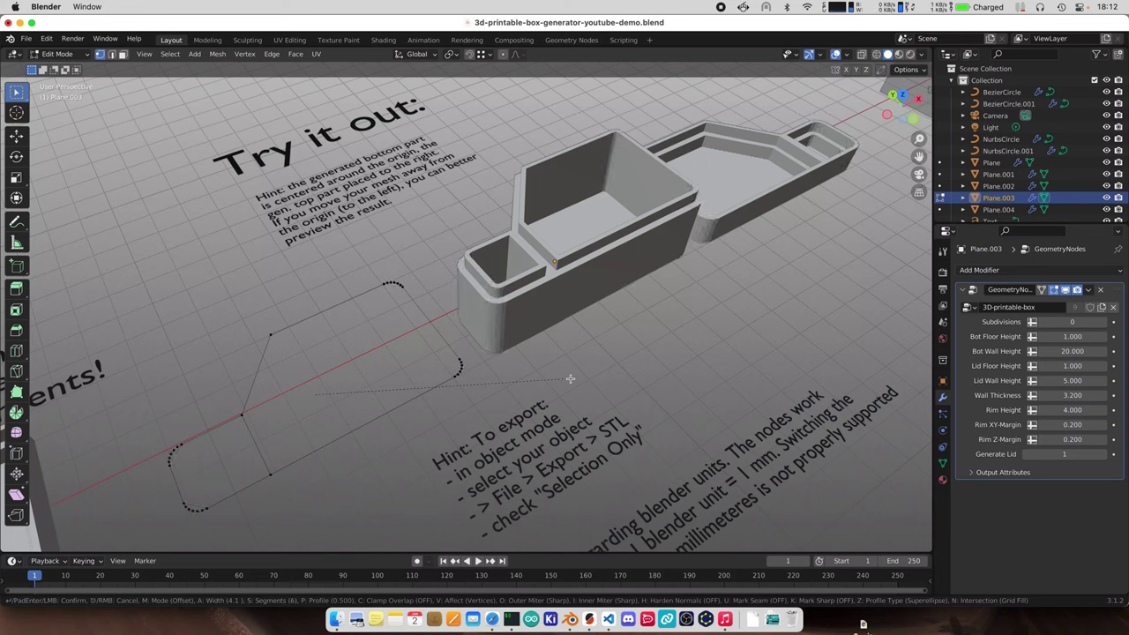
{"action": "scroll", "coordinate": [570, 378], "scroll_direction": "up", "scroll_amount": 1}
{"action": "left_click", "coordinate": [570, 378]}
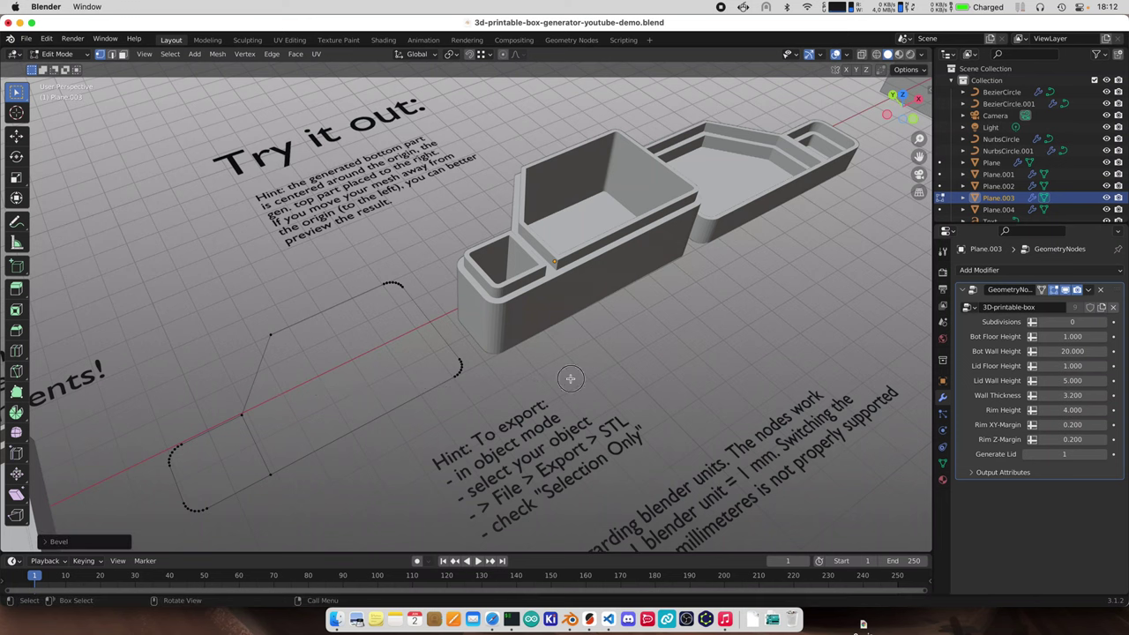
Leave edit mode on the compartment box and open the low-resolution bezier circle box for curve editing
{"action": "middle_click_drag", "start_coordinate": [735, 313], "coordinate": [680, 350]}
{"action": "scroll", "coordinate": [680, 350], "scroll_direction": "down", "scroll_amount": 3}
{"action": "key", "text": "Tab"}
{"action": "scroll", "coordinate": [338, 386], "scroll_direction": "down", "scroll_amount": 3}
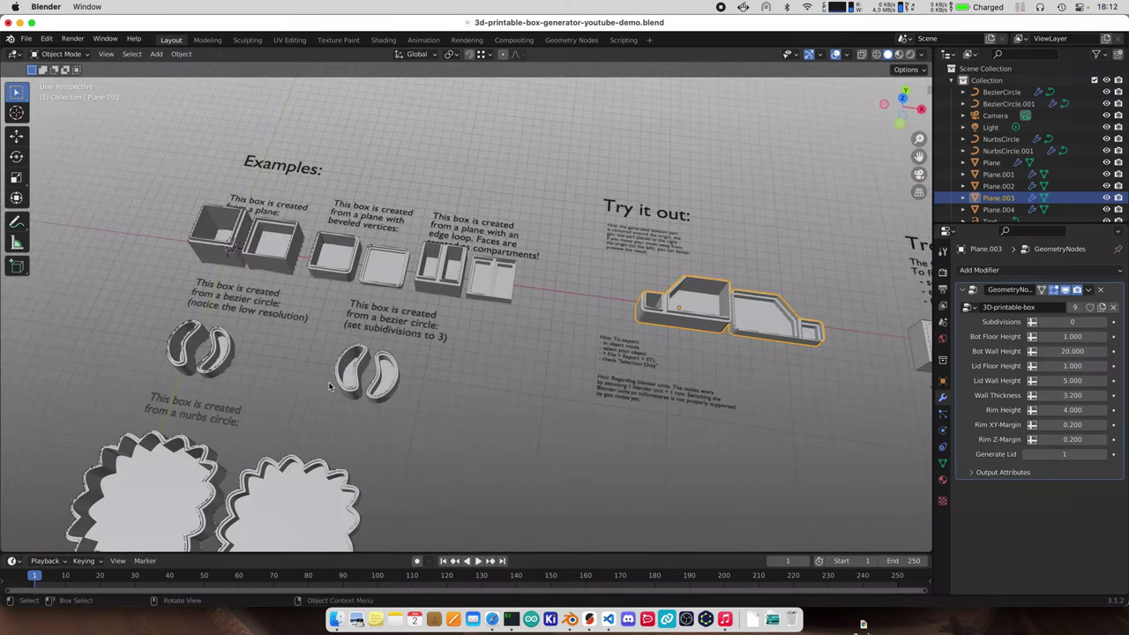
{"action": "left_click", "coordinate": [225, 367]}
{"action": "left_click", "coordinate": [675, 302]}
{"action": "middle_click_drag", "start_coordinate": [322, 345], "coordinate": [523, 336], "text": "shift"}
{"action": "left_click", "coordinate": [434, 357]}
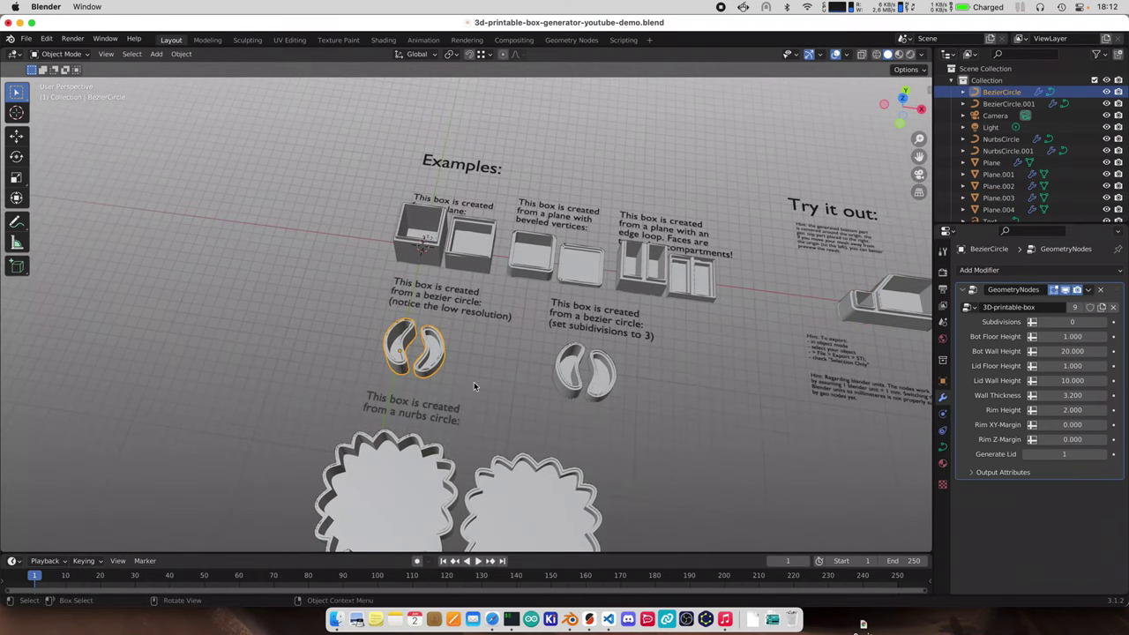
{"action": "middle_click_drag", "start_coordinate": [474, 382], "coordinate": [486, 373]}
{"action": "scroll", "coordinate": [486, 377], "scroll_direction": "up", "scroll_amount": 3}
{"action": "key", "text": "Tab"}
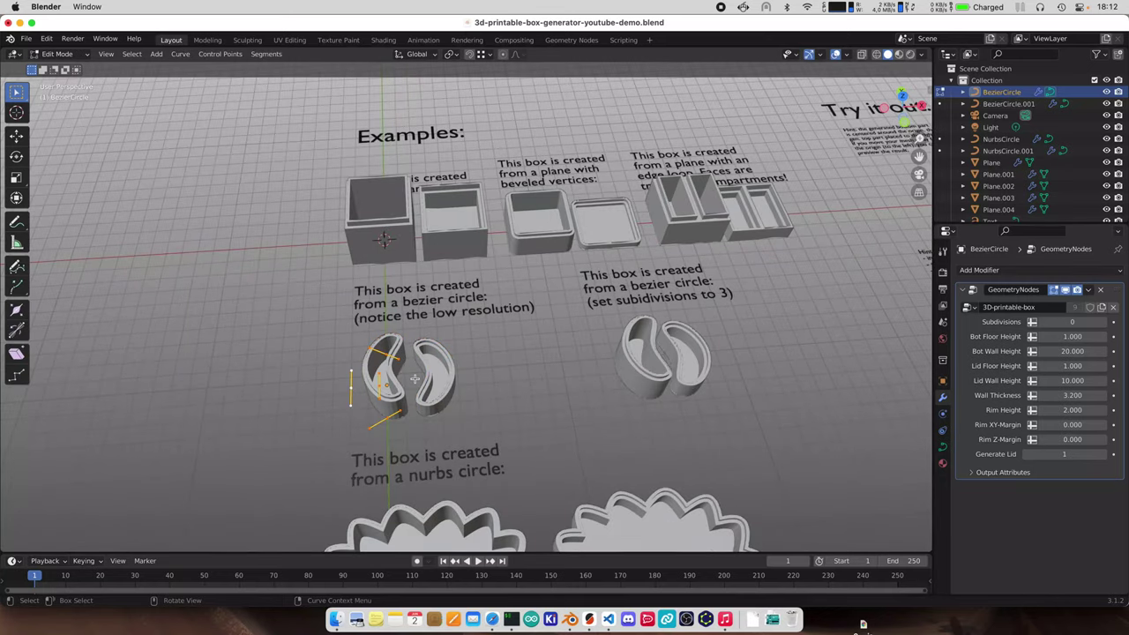
Move the whole bezier curve away from its origin while the box generator is hidden, and display the generated box again
{"action": "left_click", "coordinate": [1066, 290]}
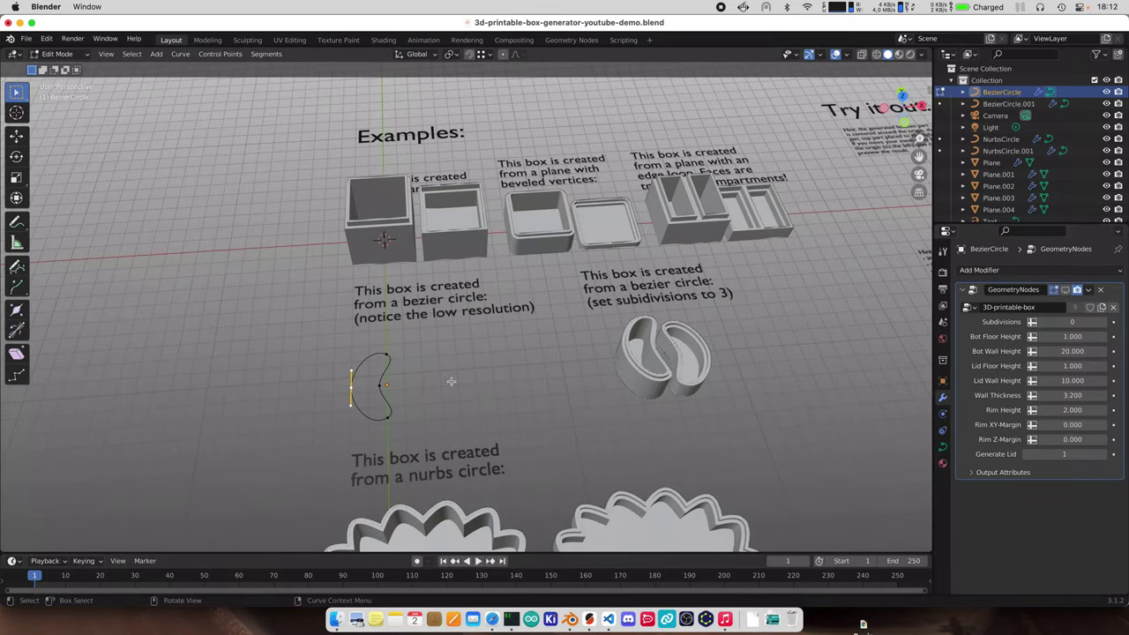
{"action": "key", "text": "KP_7"}
{"action": "scroll", "coordinate": [407, 386], "scroll_direction": "up", "scroll_amount": 3}
{"action": "middle_click_drag", "start_coordinate": [386, 436], "coordinate": [518, 316], "text": "shift"}
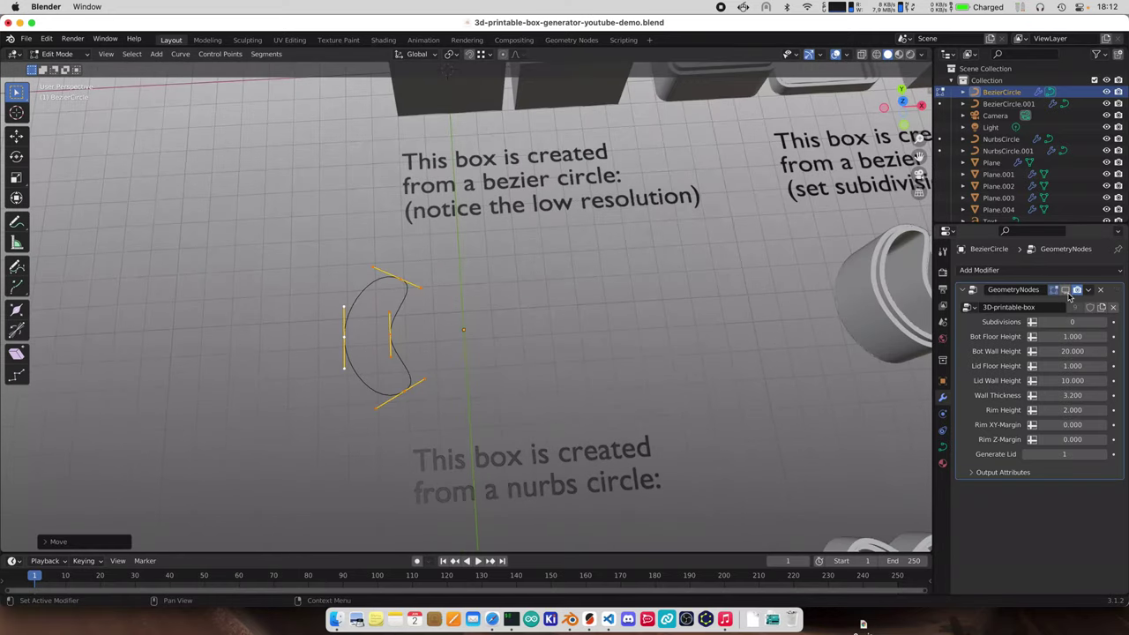
{"action": "left_click", "coordinate": [1065, 291]}
{"action": "middle_click_drag", "start_coordinate": [618, 353], "coordinate": [644, 335]}
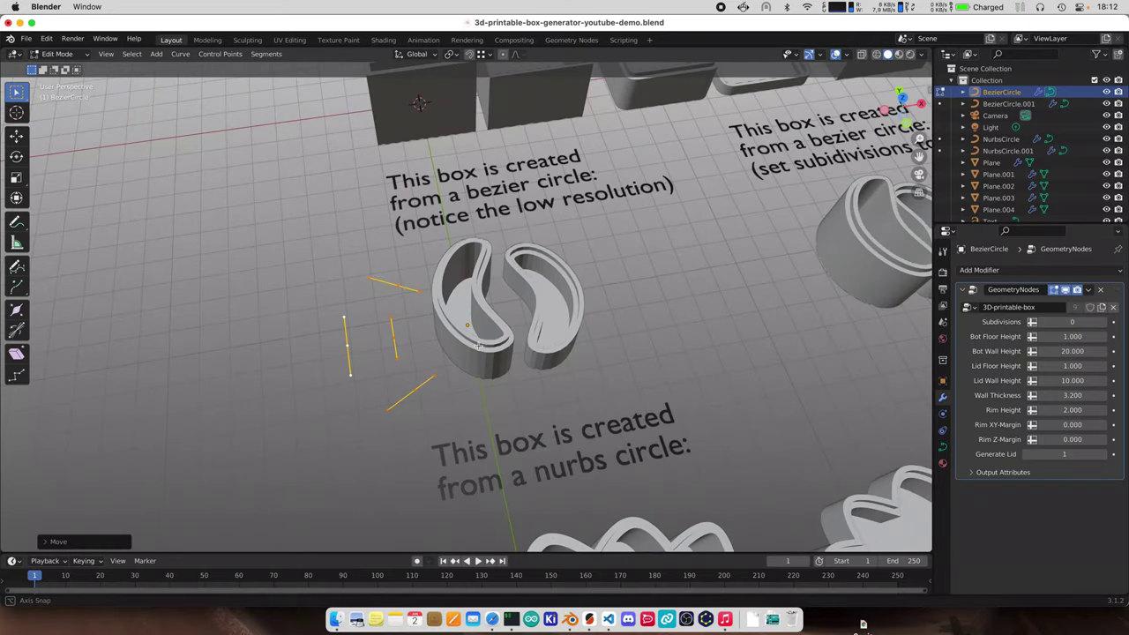
Hide the generated box and reshape the bezier curve from above by moving its inner control point outward and selecting the lower one
{"action": "left_click", "coordinate": [1066, 291]}
{"action": "key", "text": "KP_7"}
{"action": "scroll", "coordinate": [392, 357], "scroll_direction": "up", "scroll_amount": 5}
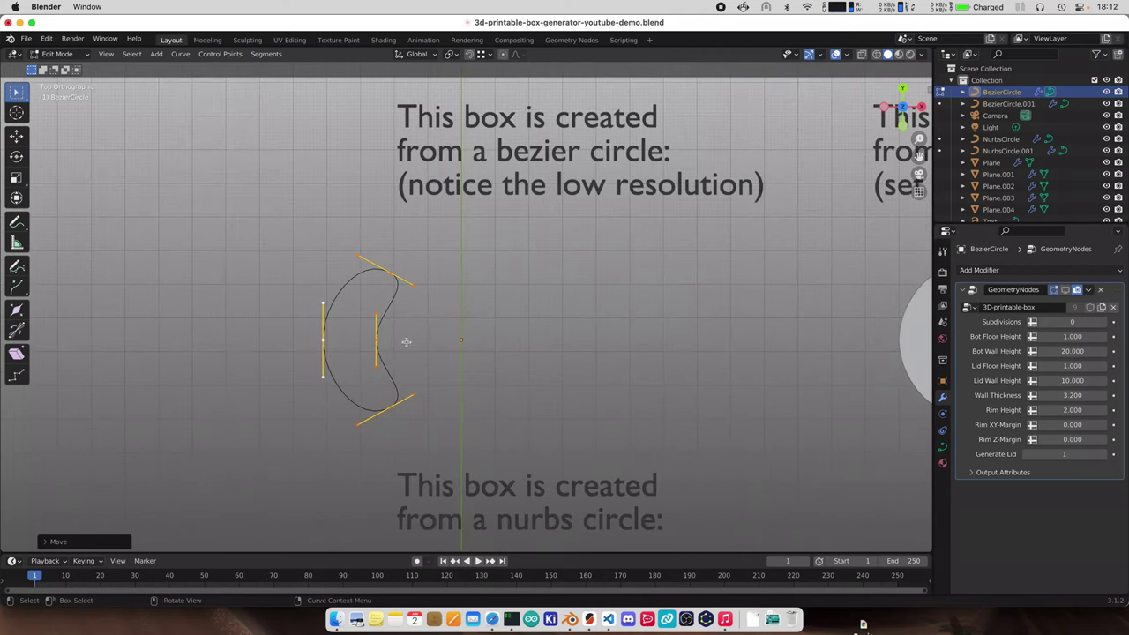
{"action": "left_click", "coordinate": [314, 319]}
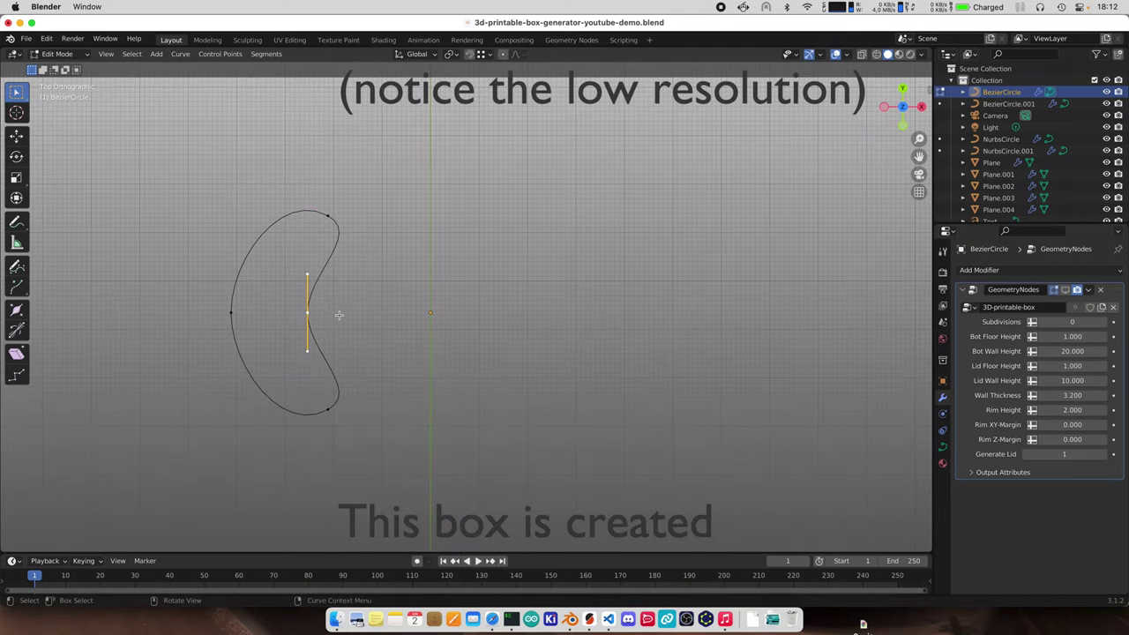
{"action": "key", "text": "g"}
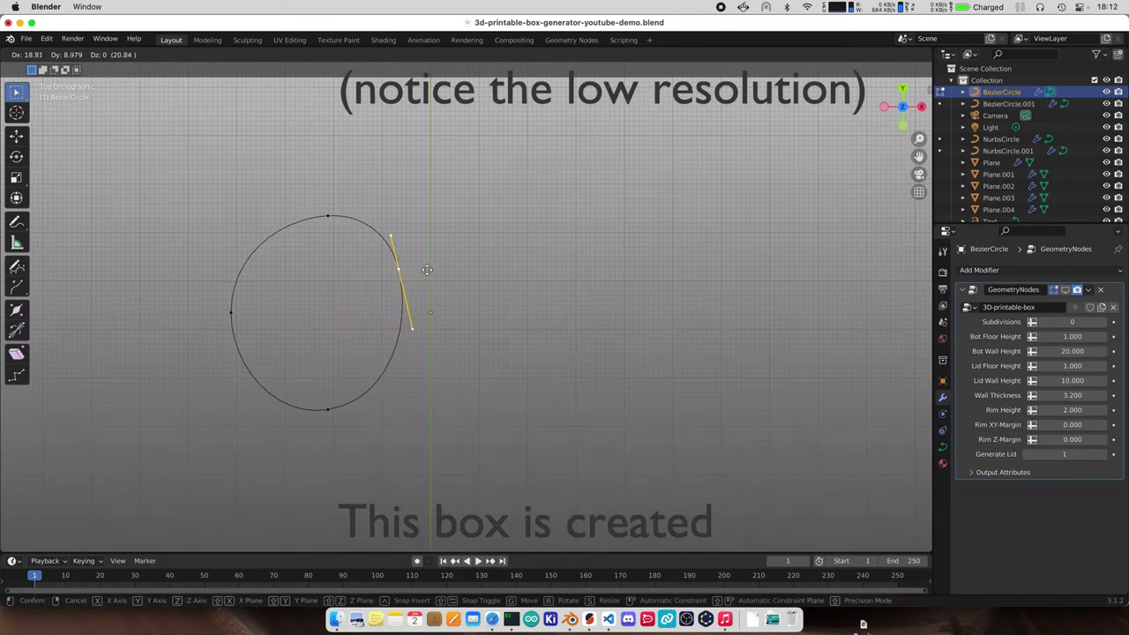
{"action": "left_click", "coordinate": [429, 249]}
{"action": "left_click", "coordinate": [345, 413], "text": "shift"}
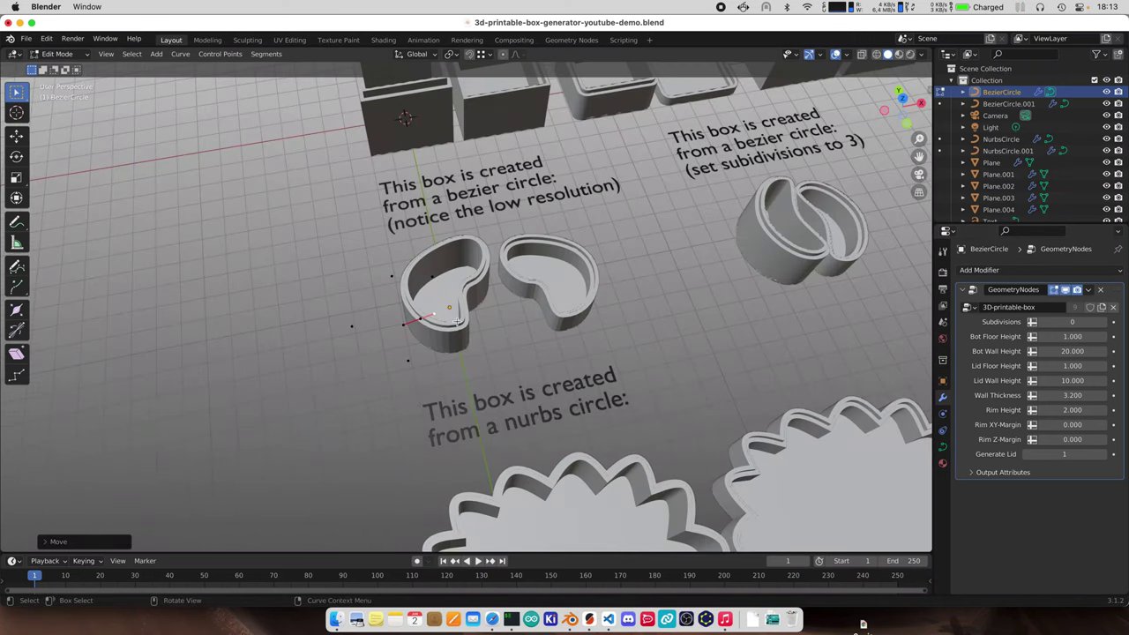
Move all of the reshaped curve's control points along X away from the generated box and inspect its walls
{"action": "key", "text": "g"}
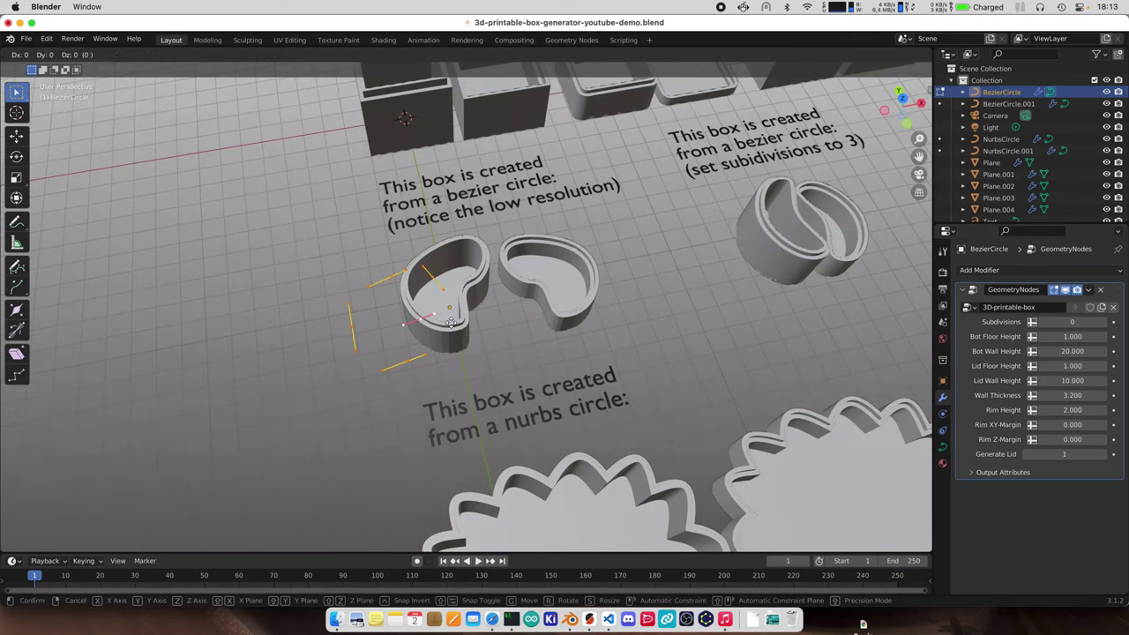
{"action": "key", "text": "x"}
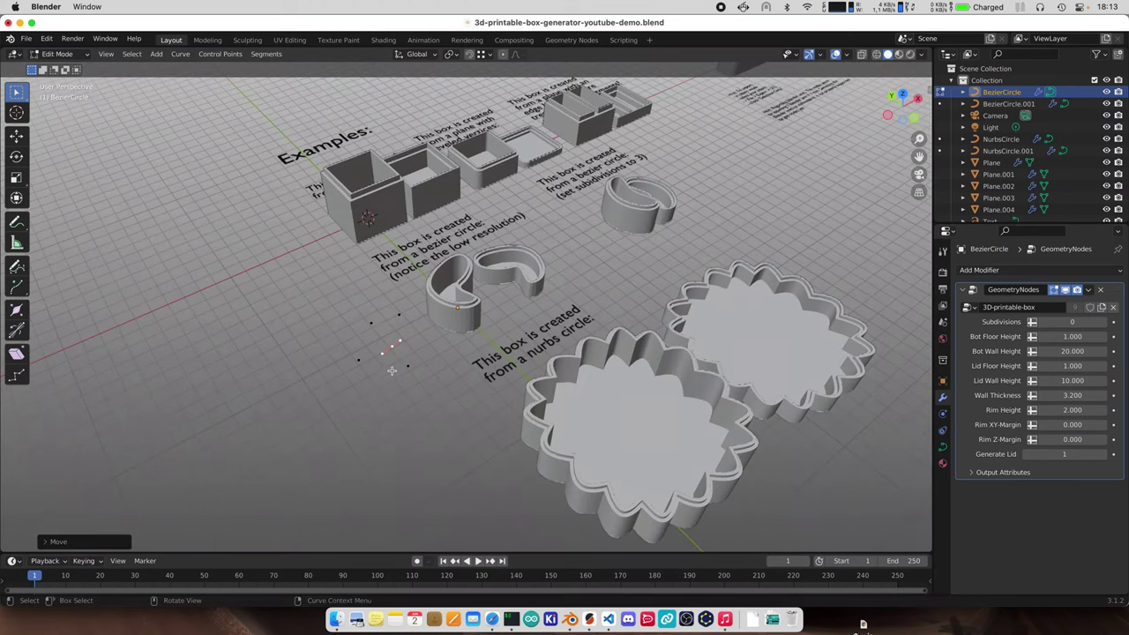
{"action": "scroll", "coordinate": [392, 370], "scroll_direction": "up", "scroll_amount": 5}
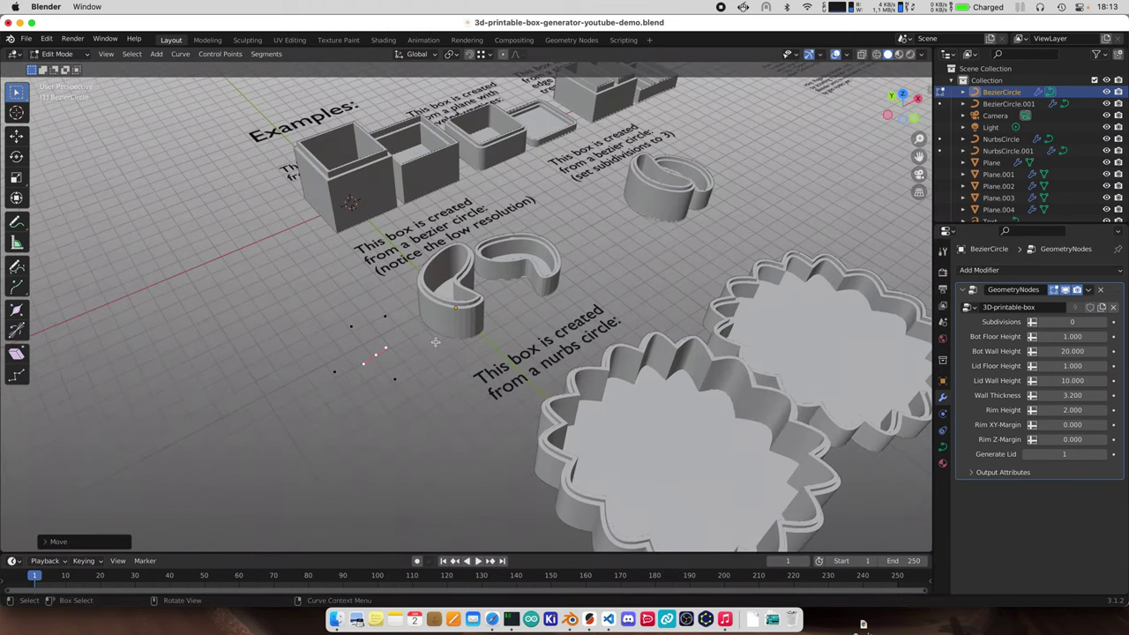
{"action": "scroll", "coordinate": [472, 344], "scroll_direction": "up", "scroll_amount": 3}
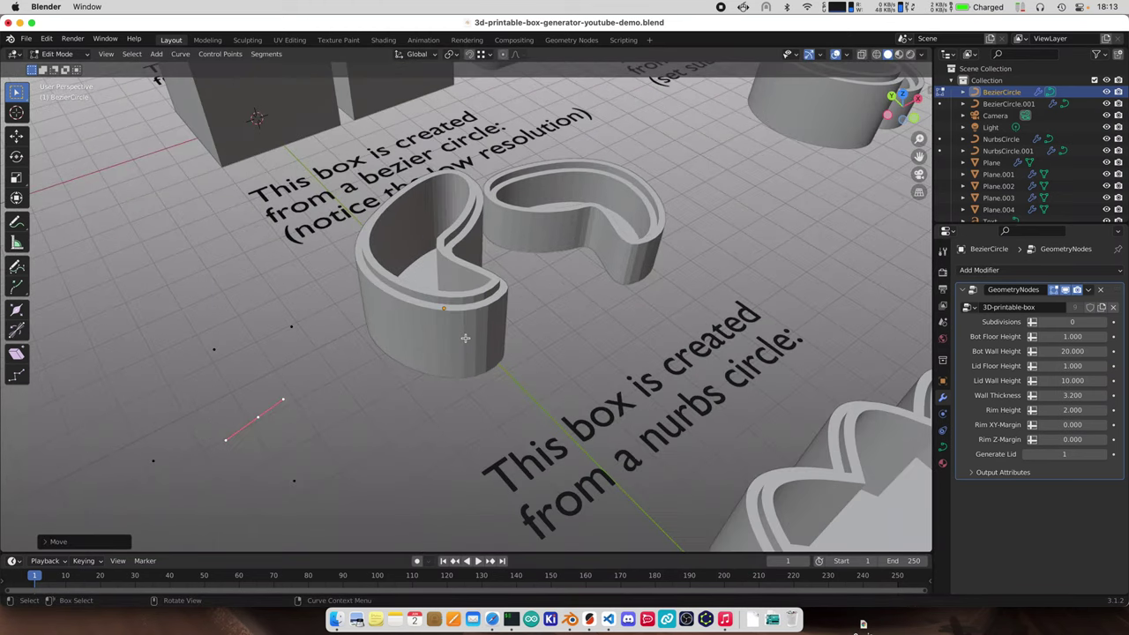
{"action": "middle_click_drag", "start_coordinate": [445, 364], "coordinate": [524, 327]}
{"action": "middle_click_drag", "start_coordinate": [472, 338], "coordinate": [461, 326]}
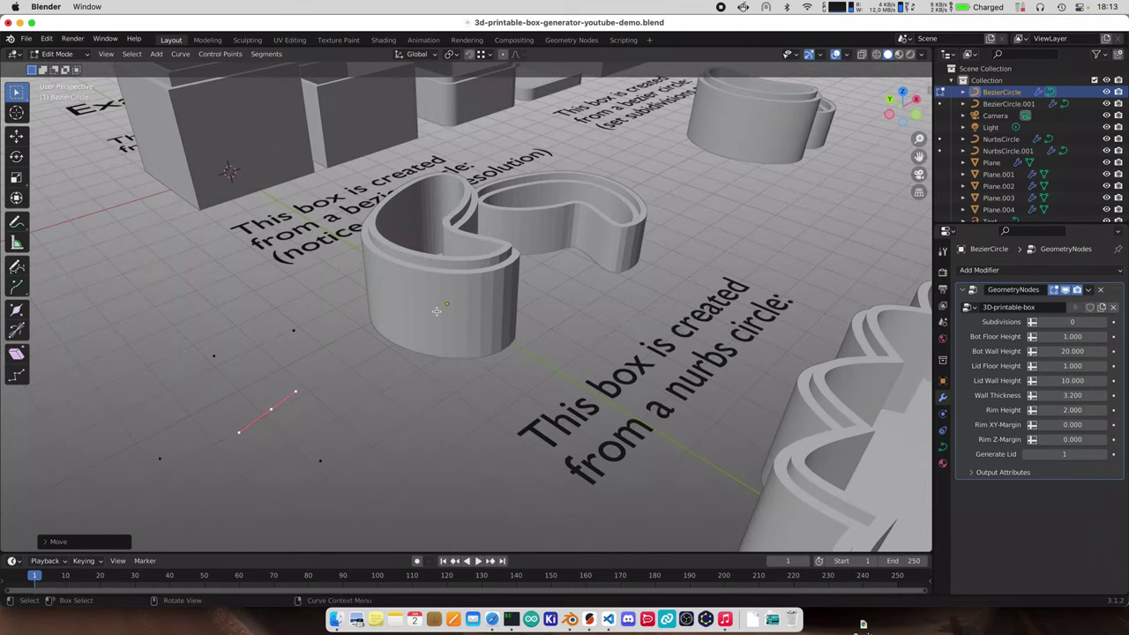
{"action": "middle_click_drag", "start_coordinate": [576, 325], "coordinate": [552, 328]}
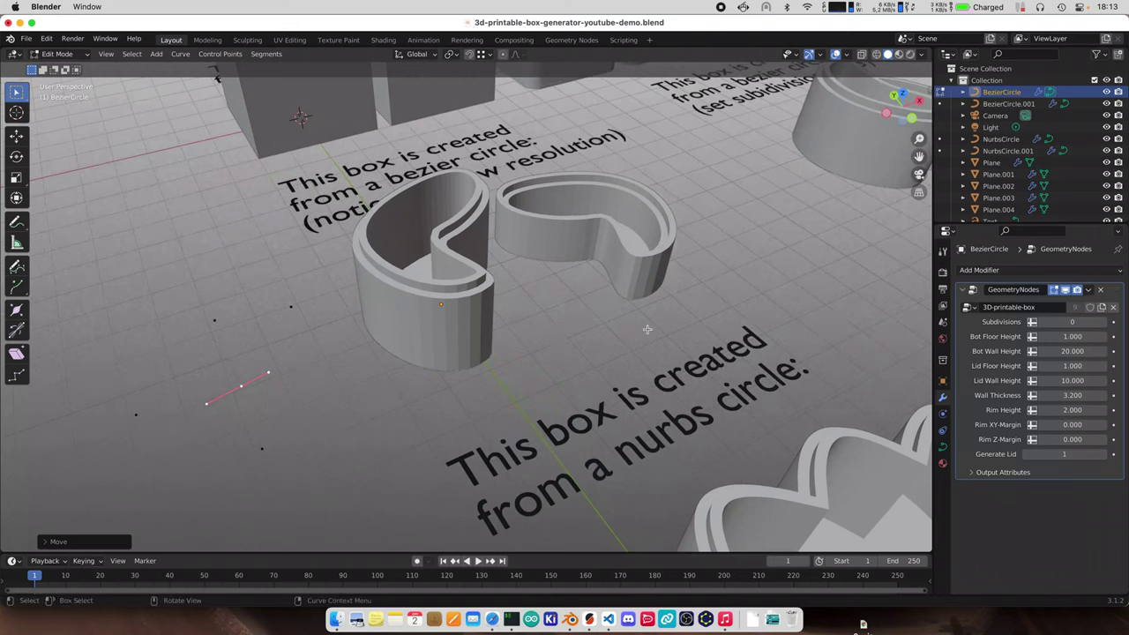
Set Subdivisions to 3 for the reshaped bezier circle box and return to object mode
{"action": "left_click", "coordinate": [1105, 324]}
{"action": "left_click", "coordinate": [1105, 325]}
{"action": "mouse_move", "coordinate": [547, 340]}
{"action": "middle_mouse_down"}
{"action": "mouse_move", "coordinate": [507, 356]}
{"action": "mouse_move", "coordinate": [546, 372]}
{"action": "mouse_move", "coordinate": [542, 330]}
{"action": "mouse_move", "coordinate": [545, 354]}
{"action": "middle_mouse_up"}
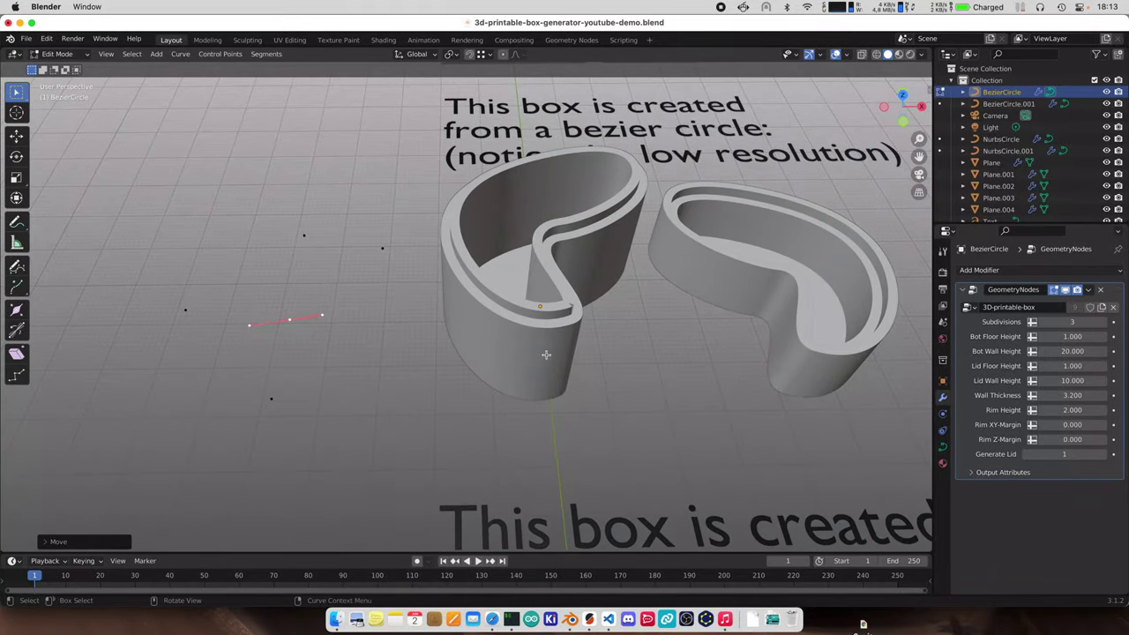
{"action": "right_click", "coordinate": [273, 401], "text": "ctrl"}
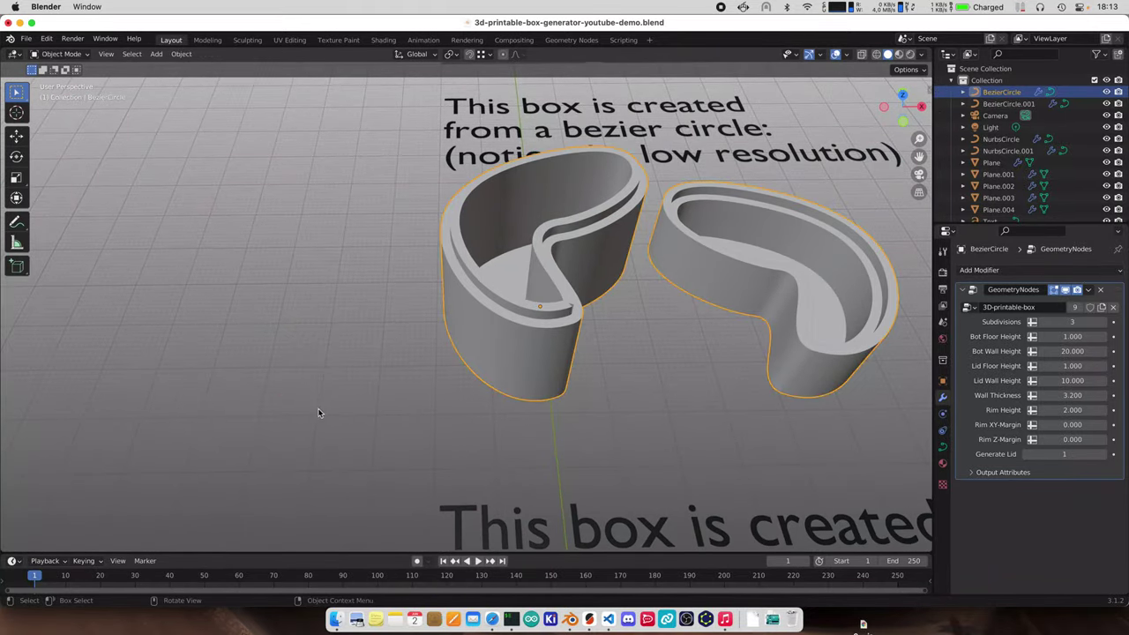
{"action": "key", "text": "g"}
{"action": "key", "text": "x"}
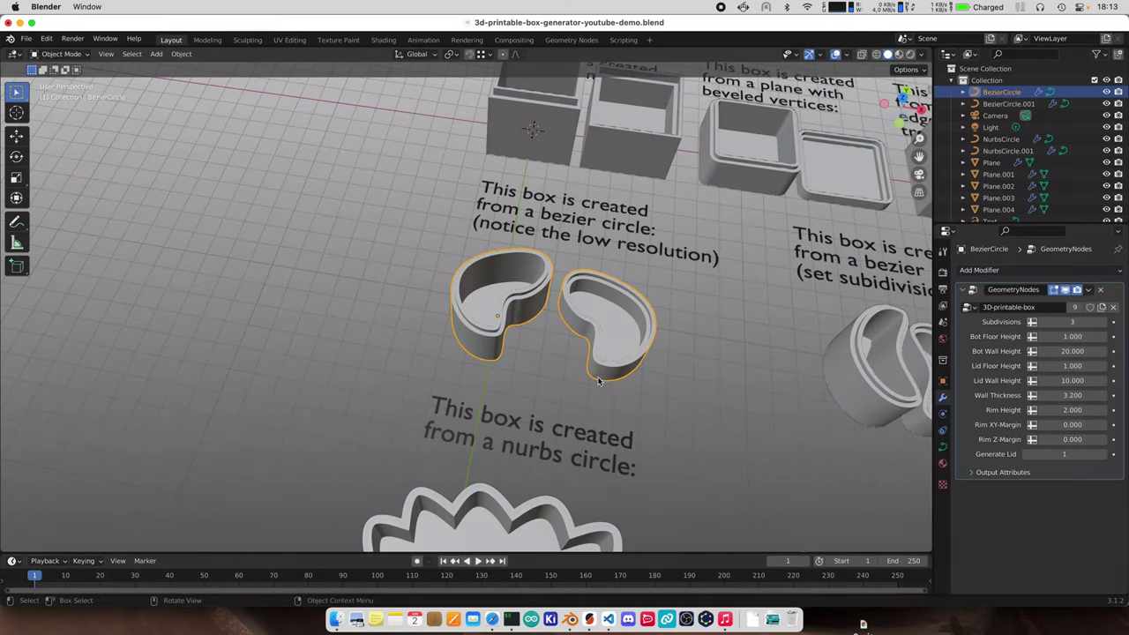
Open the NURBS circle box for curve editing and move its control points away from the generated box
{"action": "middle_click_drag", "start_coordinate": [600, 382], "coordinate": [590, 359], "text": "shift"}
{"action": "scroll", "coordinate": [533, 431], "scroll_direction": "down", "scroll_amount": 3}
{"action": "left_click", "coordinate": [533, 431]}
{"action": "key", "text": "Tab"}
{"action": "key", "text": "g"}
{"action": "left_click", "coordinate": [305, 410]}
{"action": "middle_click_drag", "start_coordinate": [307, 414], "coordinate": [505, 355], "text": "shift"}
Shift the NURBS circle's control points along X and return to object mode
{"action": "key", "text": "Tab"}
{"action": "scroll", "coordinate": [505, 356], "scroll_direction": "down", "scroll_amount": 2}
{"action": "key", "text": "Tab"}
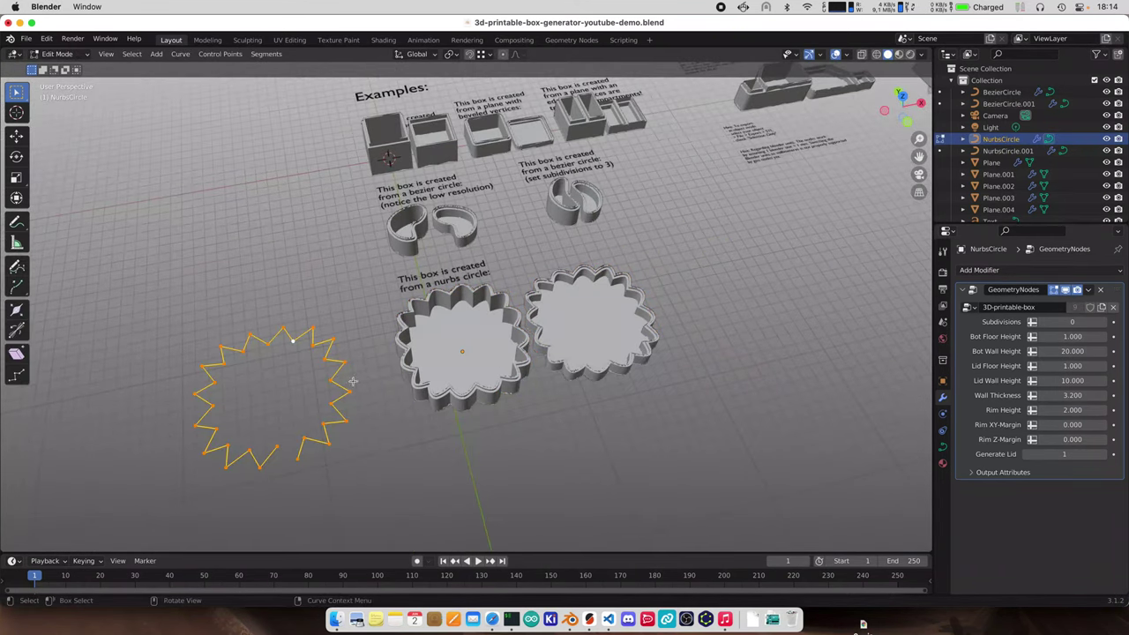
{"action": "key", "text": "g"}
{"action": "key", "text": "x"}
{"action": "left_click", "coordinate": [559, 363]}
{"action": "key", "text": "Tab"}
Add a mesh plane and place it in the open area below the "Try it out" hints, working in top view
{"action": "middle_click_drag", "start_coordinate": [642, 243], "coordinate": [448, 403]}
{"action": "scroll", "coordinate": [635, 274], "scroll_direction": "down", "scroll_amount": 1}
{"action": "scroll", "coordinate": [540, 339], "scroll_direction": "up", "scroll_amount": 2}
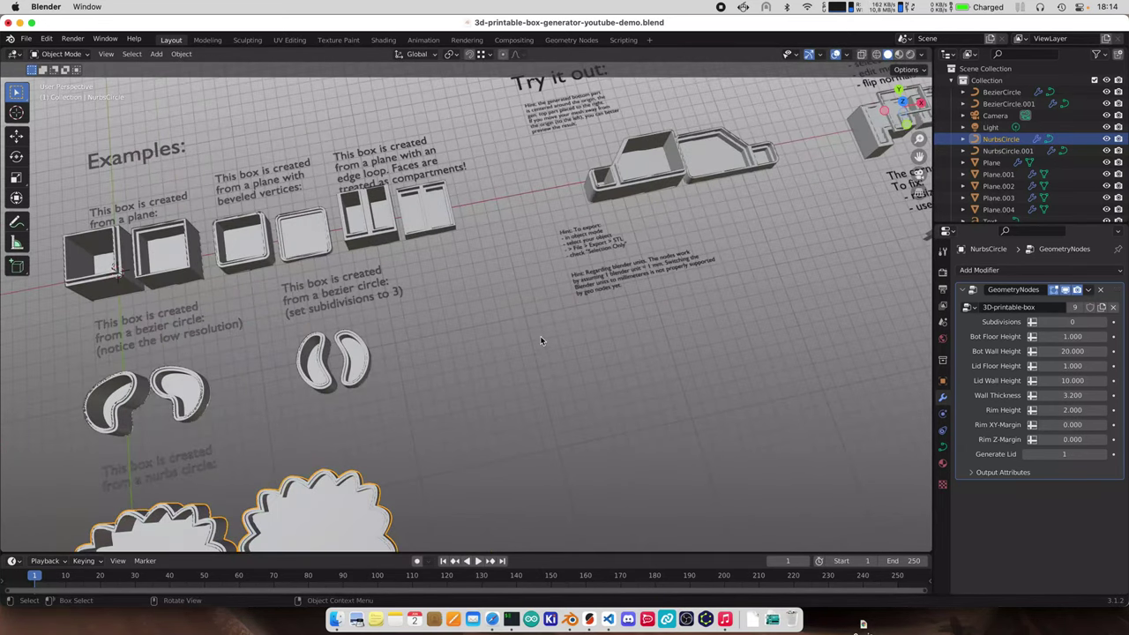
{"action": "key", "text": "KP_7"}
{"action": "scroll", "coordinate": [551, 368], "scroll_direction": "down", "scroll_amount": 2}
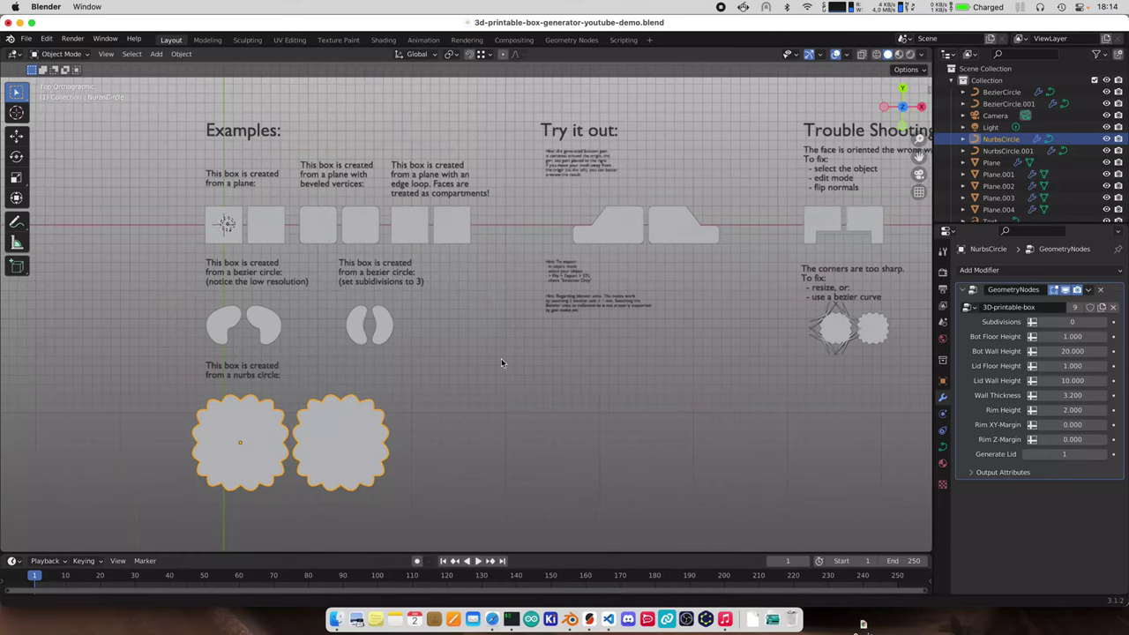
{"action": "scroll", "coordinate": [476, 353], "scroll_direction": "up", "scroll_amount": 1}
{"action": "key", "text": "a"}
{"action": "key", "text": "alt+a"}
{"action": "key", "text": "shift+a"}
{"action": "mouse_move", "coordinate": [450, 341]}
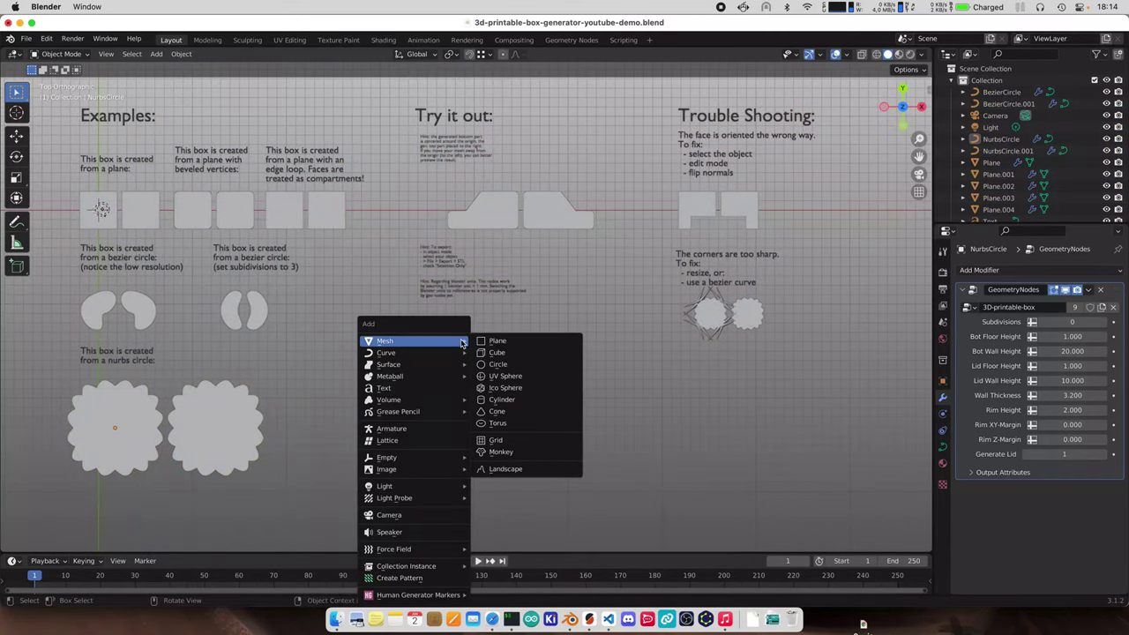
{"action": "left_click", "coordinate": [500, 342]}
{"action": "key", "text": "g"}
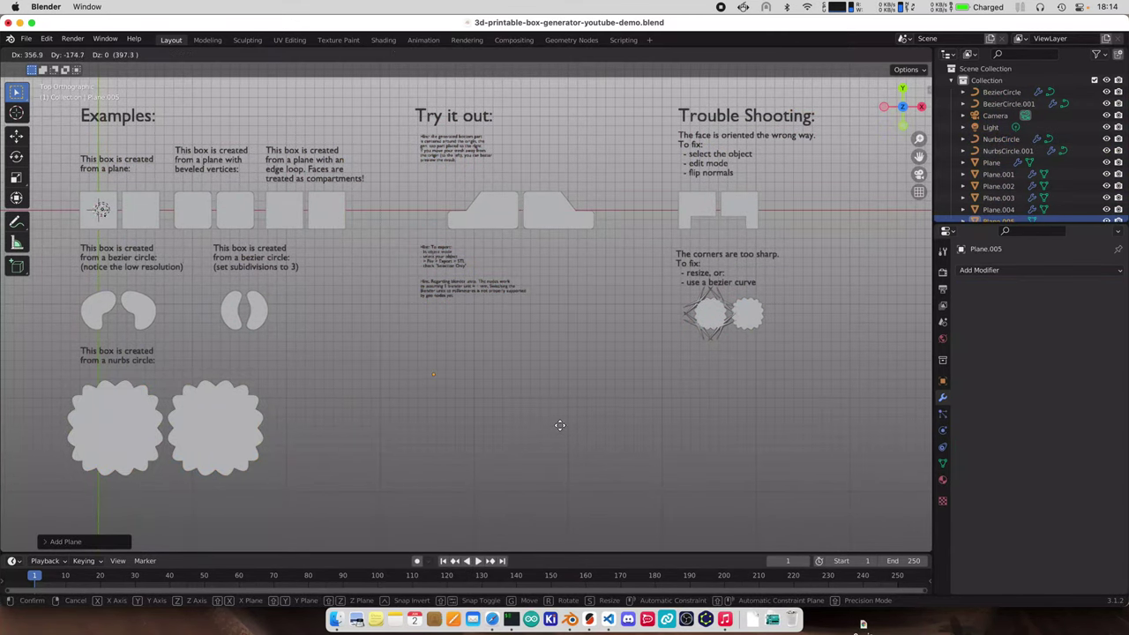
{"action": "left_click", "coordinate": [522, 401]}
Scale the new plane's mesh up in edit mode and return to object mode
{"action": "key", "text": "Tab"}
{"action": "key", "text": "s"}
{"action": "left_click", "coordinate": [780, 511]}
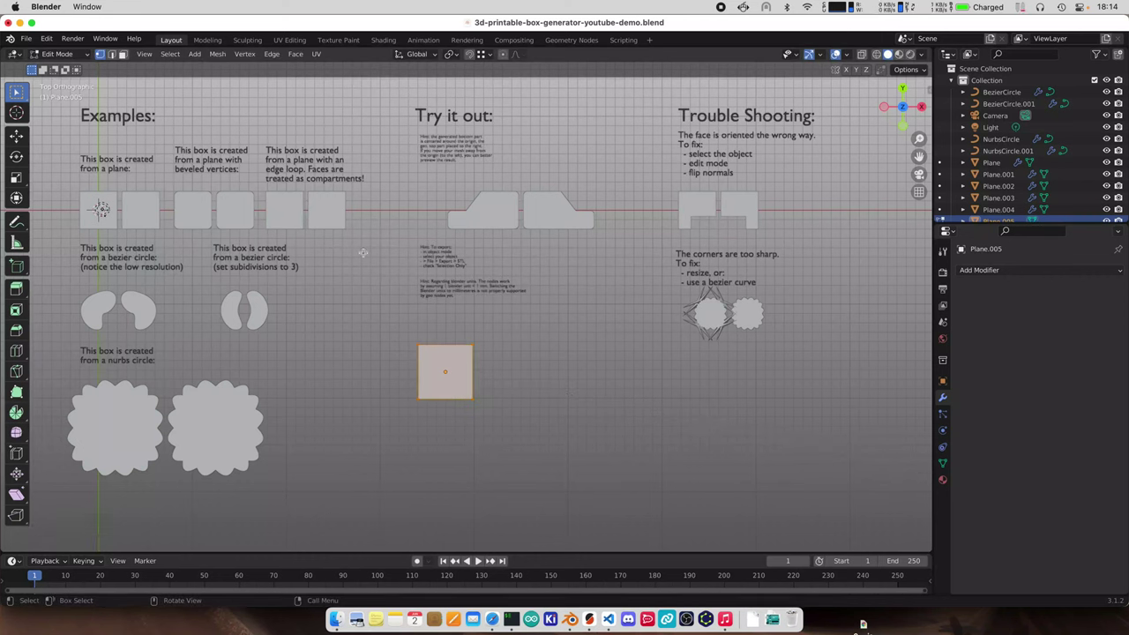
{"action": "left_click", "coordinate": [27, 40]}
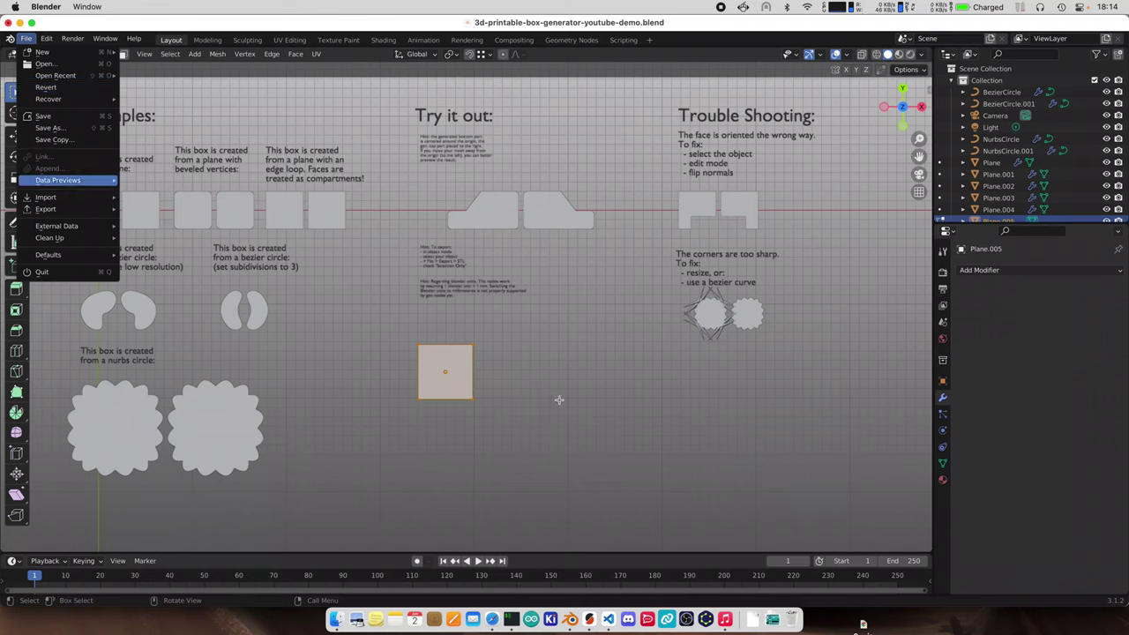
{"action": "key", "text": "Tab"}
{"action": "left_click", "coordinate": [27, 40]}
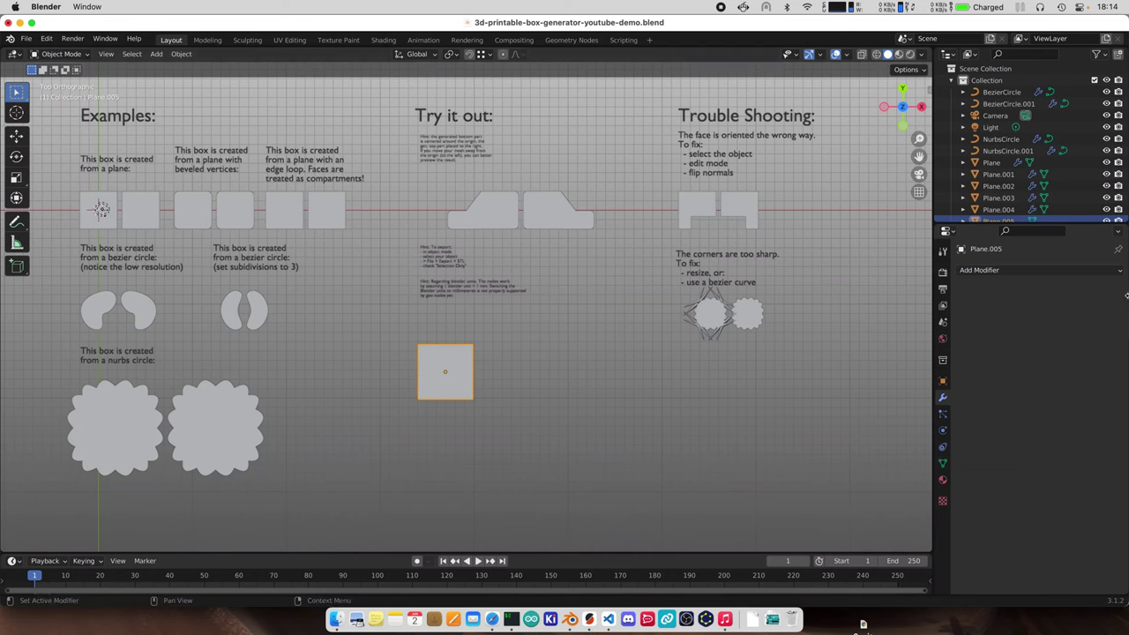
Add a Geometry Nodes modifier to the new plane and assign the 3D-printable-box node group
{"action": "left_click", "coordinate": [998, 273]}
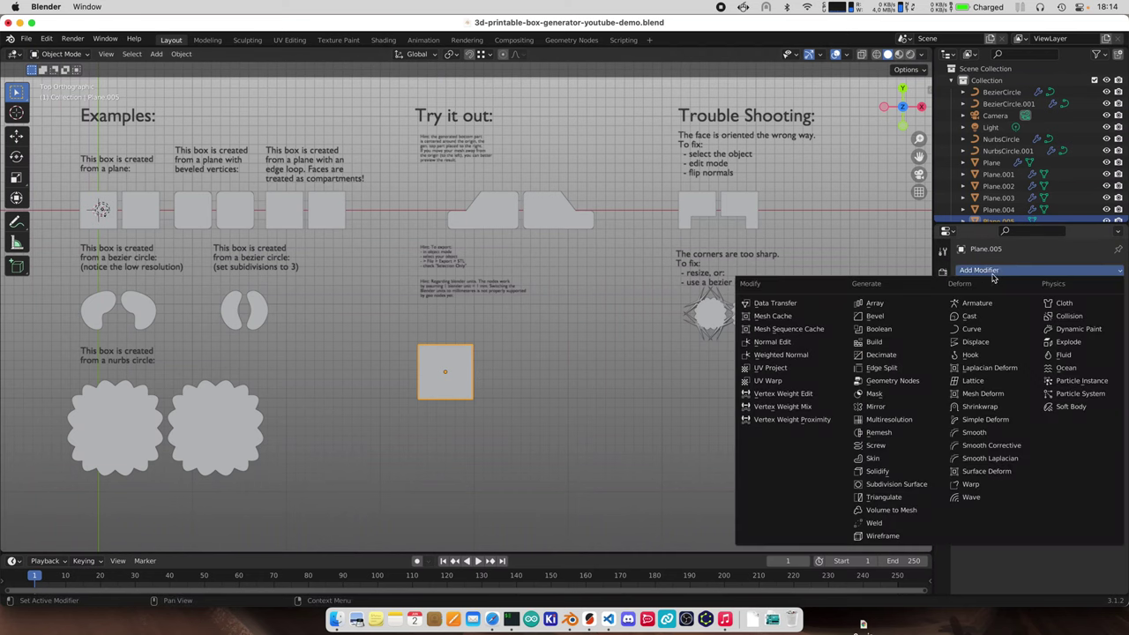
{"action": "left_click", "coordinate": [881, 383]}
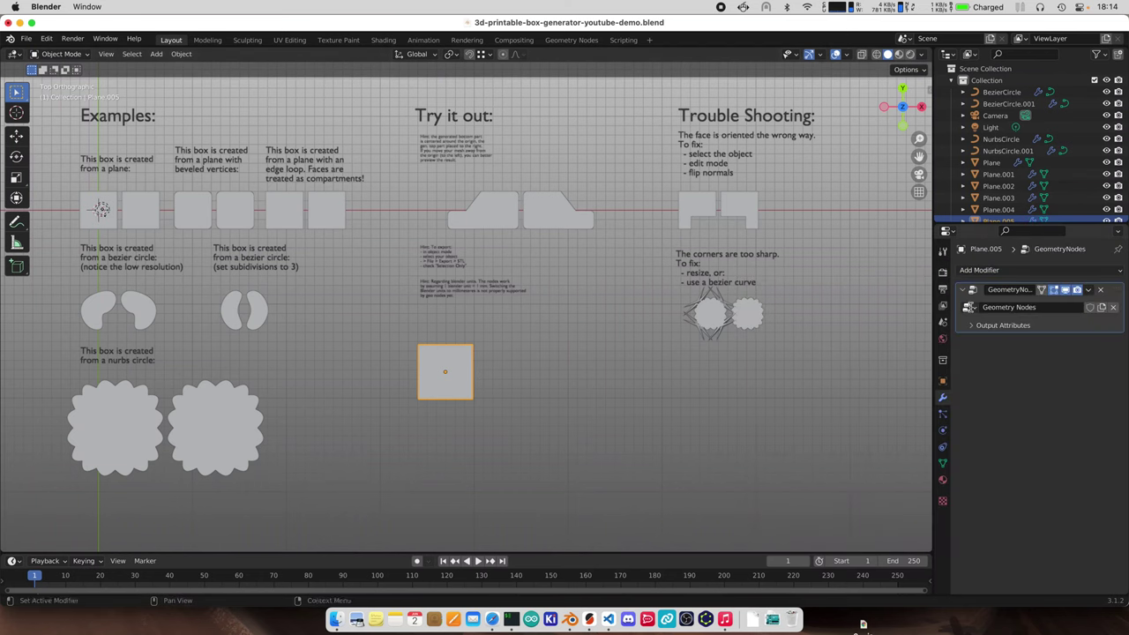
{"action": "left_click", "coordinate": [969, 307]}
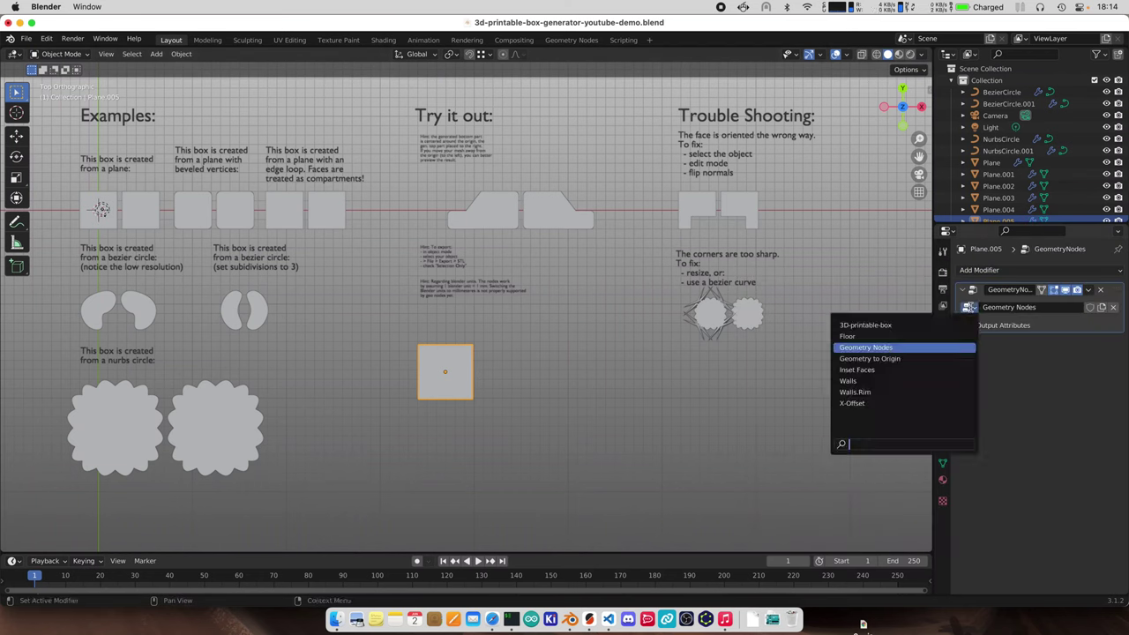
{"action": "left_click", "coordinate": [881, 326]}
Move the plane's base face out from under the generated box in edit mode
{"action": "middle_click_drag", "start_coordinate": [468, 418], "coordinate": [498, 351]}
{"action": "scroll", "coordinate": [498, 350], "scroll_direction": "up", "scroll_amount": 5}
{"action": "middle_click_drag", "start_coordinate": [489, 456], "coordinate": [519, 395]}
{"action": "key", "text": "Tab"}
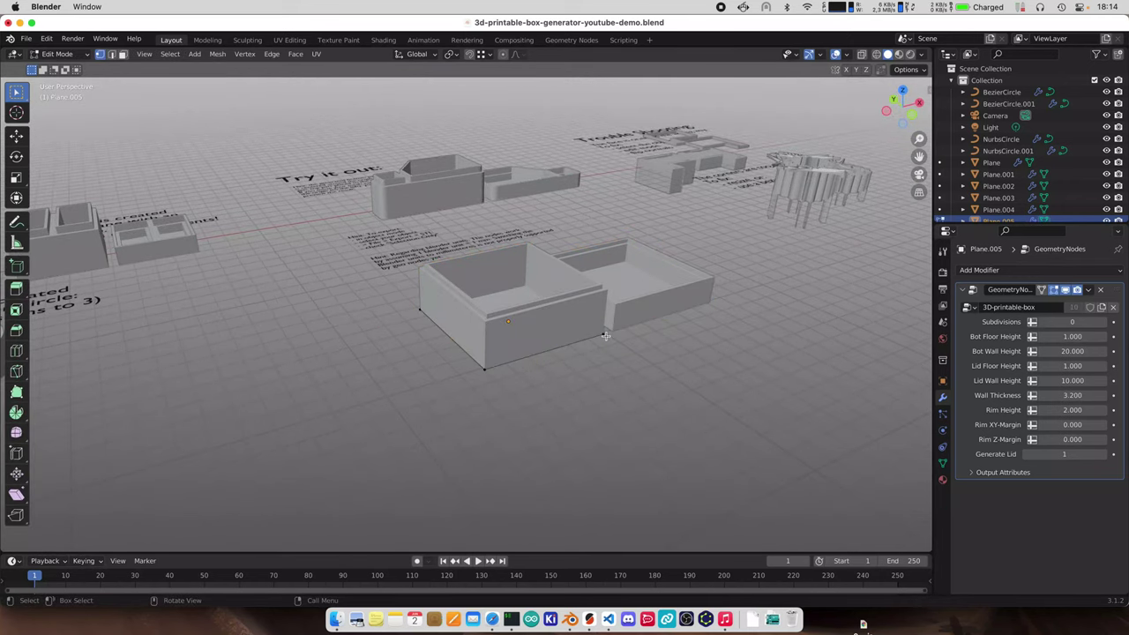
{"action": "key", "text": "Tab"}
{"action": "middle_click_drag", "start_coordinate": [575, 323], "coordinate": [513, 347]}
{"action": "key", "text": "Tab"}
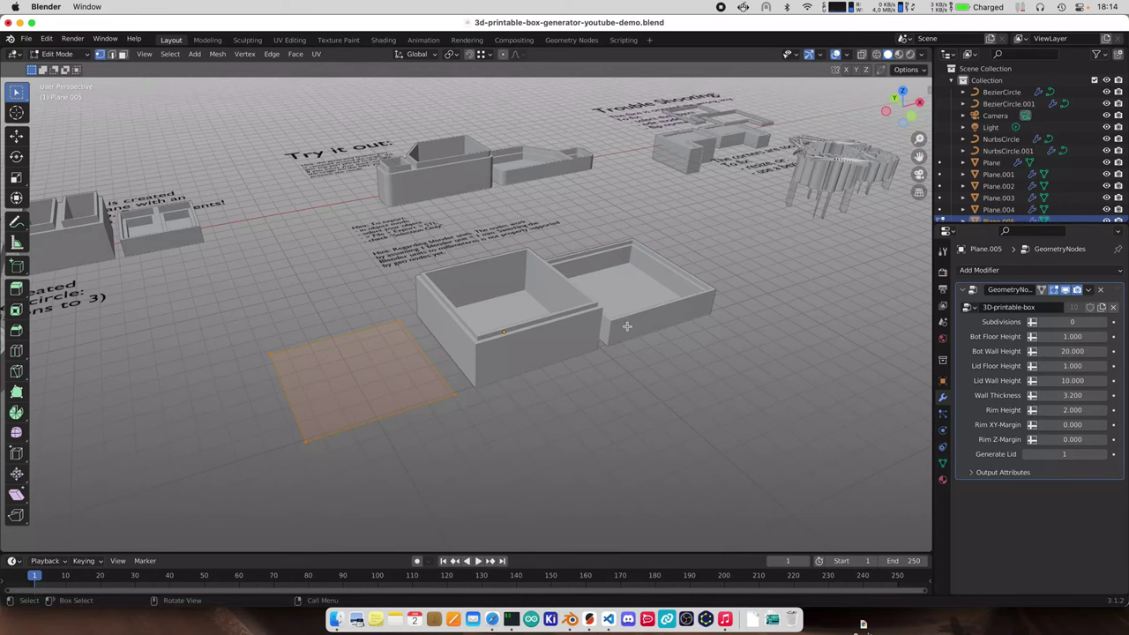
Shift the base face slightly farther along X away from the generated box
{"action": "middle_click_drag", "start_coordinate": [629, 326], "coordinate": [552, 335]}
{"action": "scroll", "coordinate": [565, 348], "scroll_direction": "down", "scroll_amount": 3}
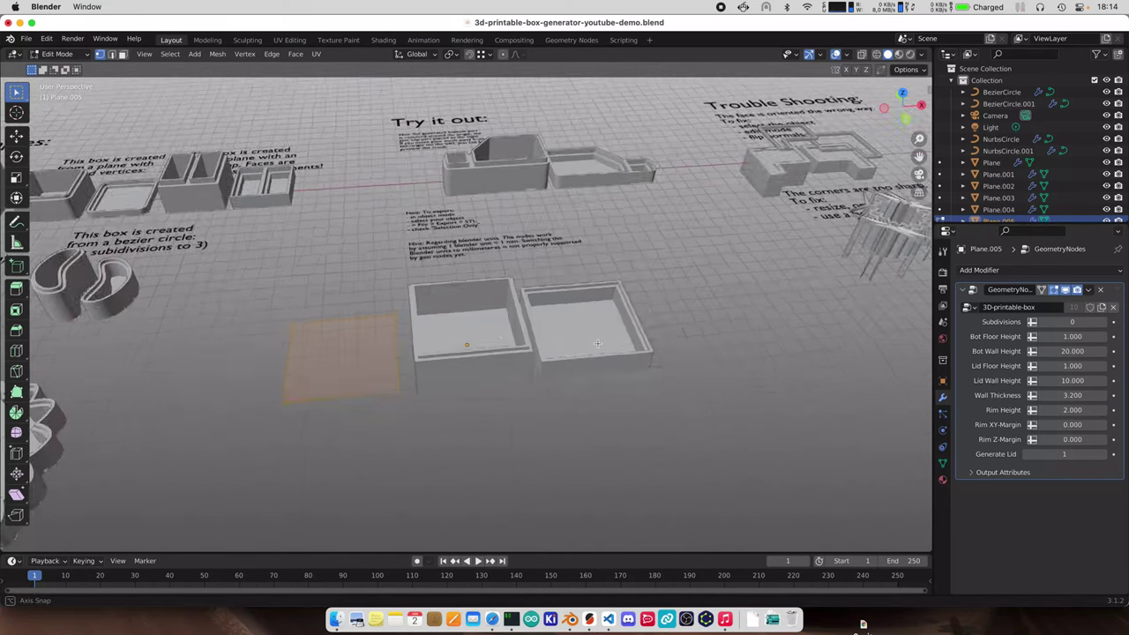
{"action": "scroll", "coordinate": [578, 344], "scroll_direction": "up", "scroll_amount": 1}
{"action": "middle_click_drag", "start_coordinate": [438, 342], "coordinate": [469, 319]}
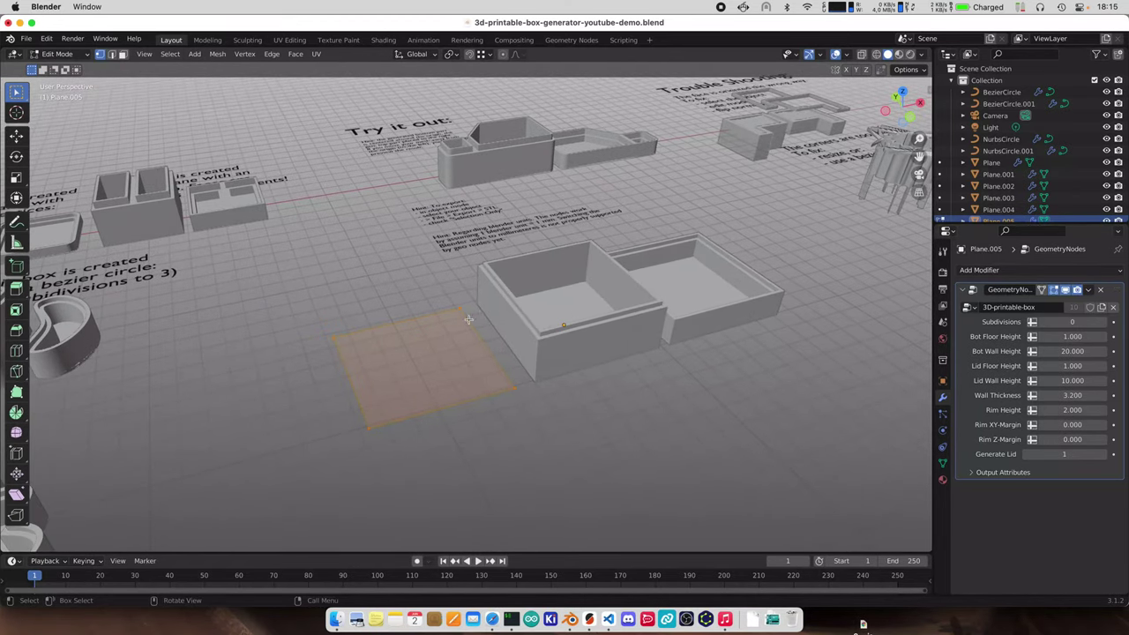
{"action": "key", "text": "Tab"}
{"action": "key", "text": "Tab"}
{"action": "key", "text": "g"}
{"action": "key", "text": "x"}
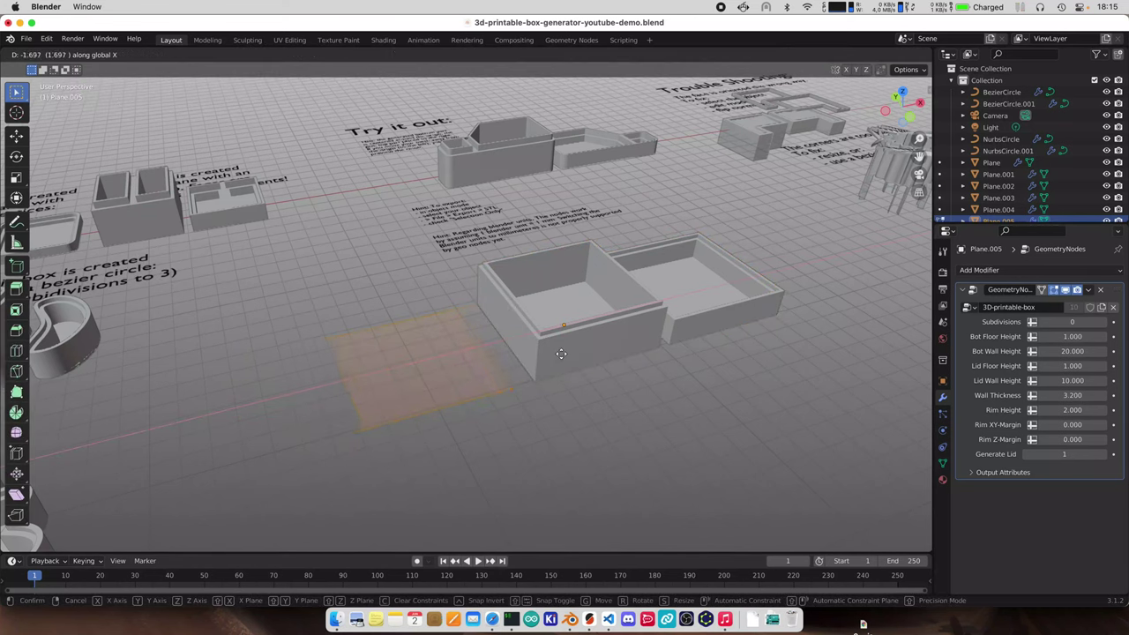
{"action": "left_click", "coordinate": [528, 363]}
Divide the base face into three compartments with an indented middle section and bevel the two corner vertices beside the indentation
{"action": "middle_click_drag", "start_coordinate": [468, 324], "coordinate": [447, 359]}
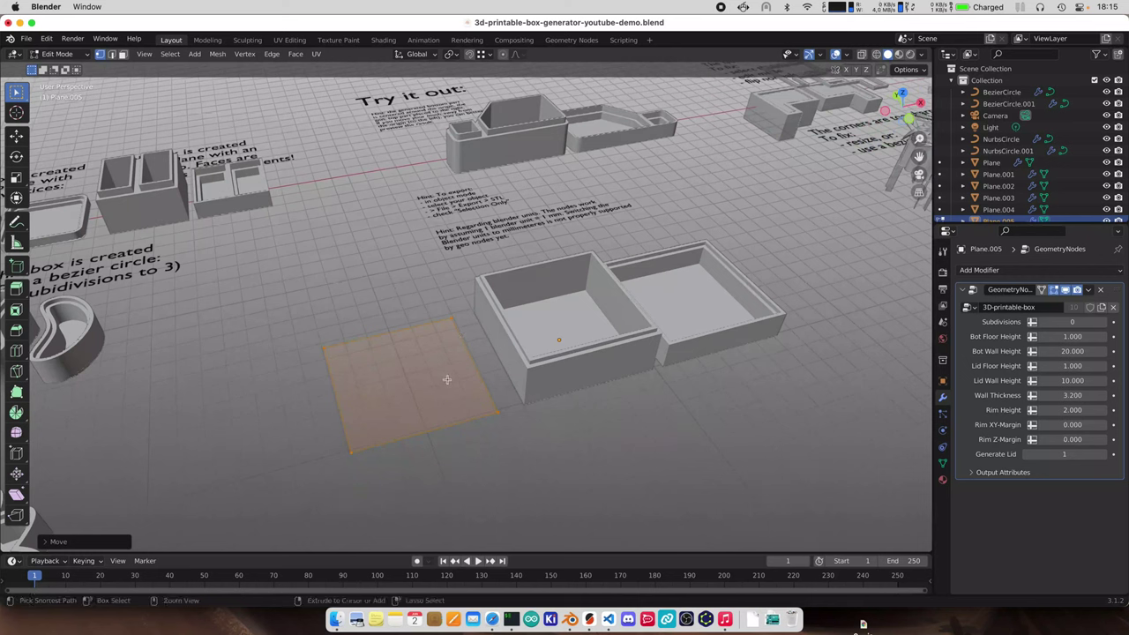
{"action": "key", "text": "alt+a"}
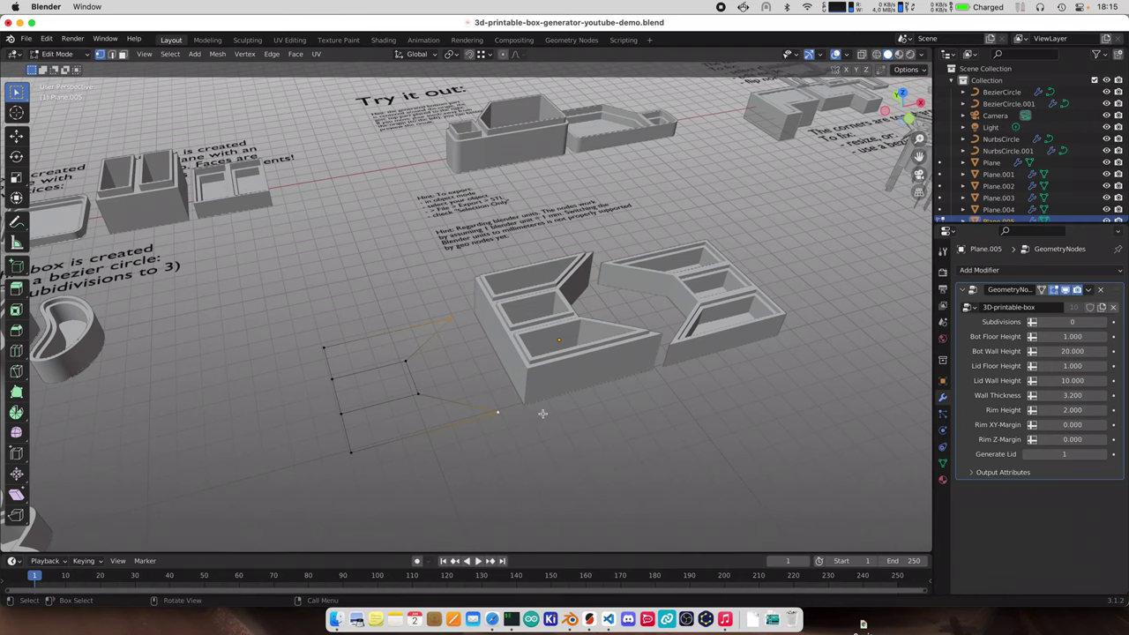
{"action": "key", "text": "ctrl+shift+b"}
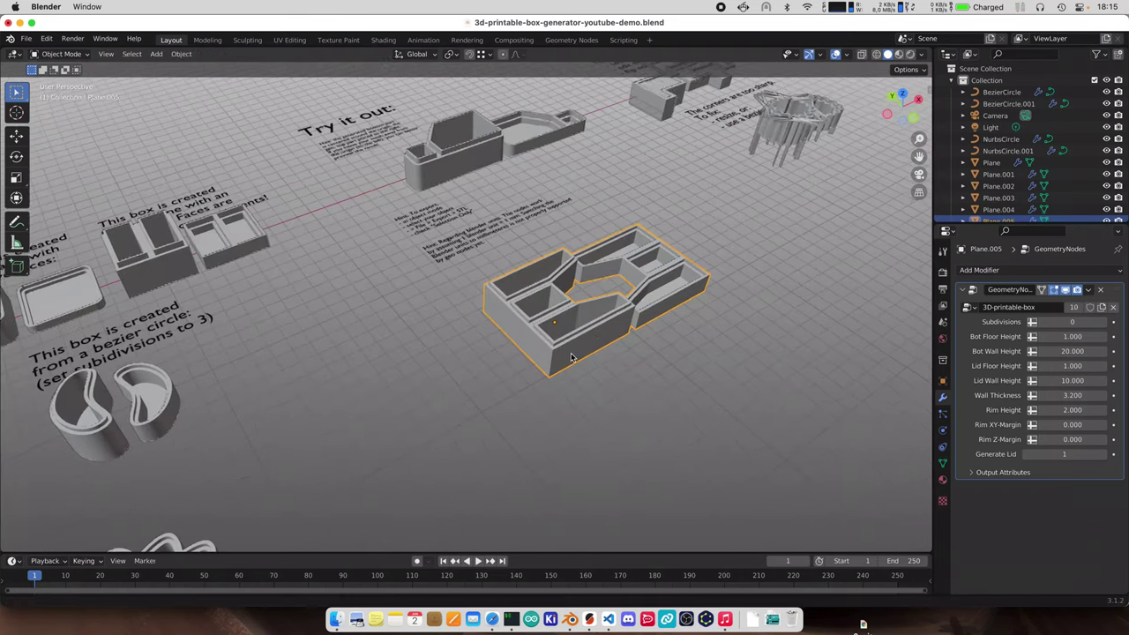
Turn off Generate Lid for the compartment box, inspect the bottom part, and set Generate Lid back to 1
{"action": "middle_click_drag", "start_coordinate": [571, 357], "coordinate": [782, 408]}
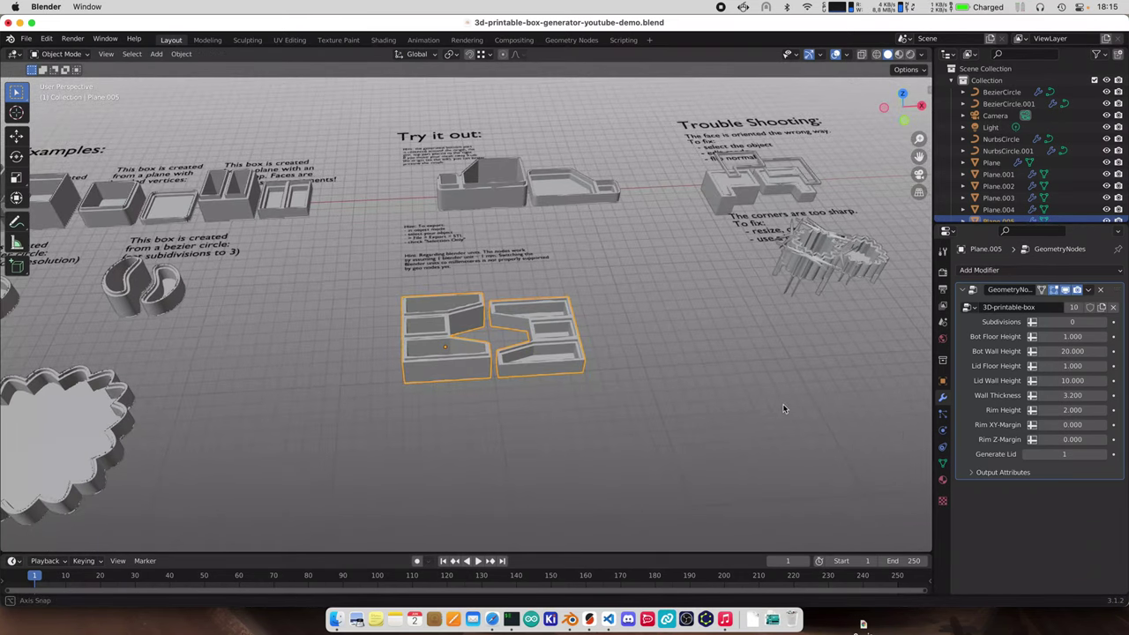
{"action": "left_click_drag", "start_coordinate": [1090, 454], "coordinate": [1045, 454]}
{"action": "middle_click_drag", "start_coordinate": [556, 356], "coordinate": [491, 328]}
{"action": "left_click_drag", "start_coordinate": [1062, 455], "coordinate": [1094, 454]}
{"action": "middle_click_drag", "start_coordinate": [659, 313], "coordinate": [710, 358]}
Reshape the "set subdivisions to 3" bezier curve into a round outline by moving its two side control points, and return to object mode
{"action": "scroll", "coordinate": [604, 324], "scroll_direction": "up", "scroll_amount": 1}
{"action": "scroll", "coordinate": [595, 361], "scroll_direction": "down", "scroll_amount": 2}
{"action": "scroll", "coordinate": [534, 360], "scroll_direction": "down", "scroll_amount": 2}
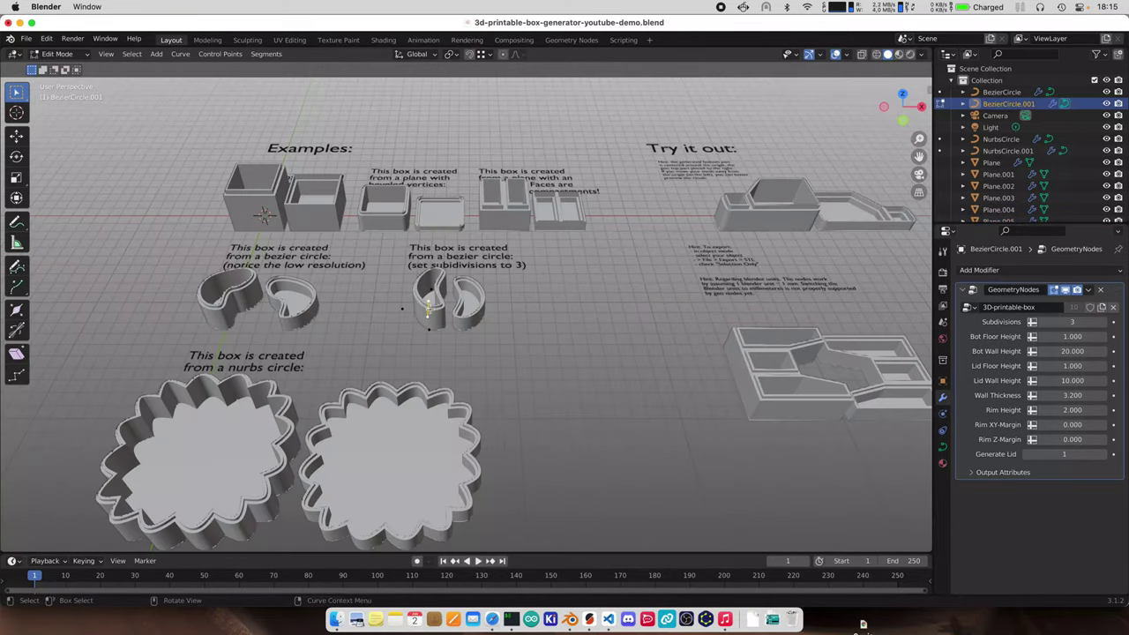
{"action": "key", "text": "g"}
{"action": "key", "text": "x"}
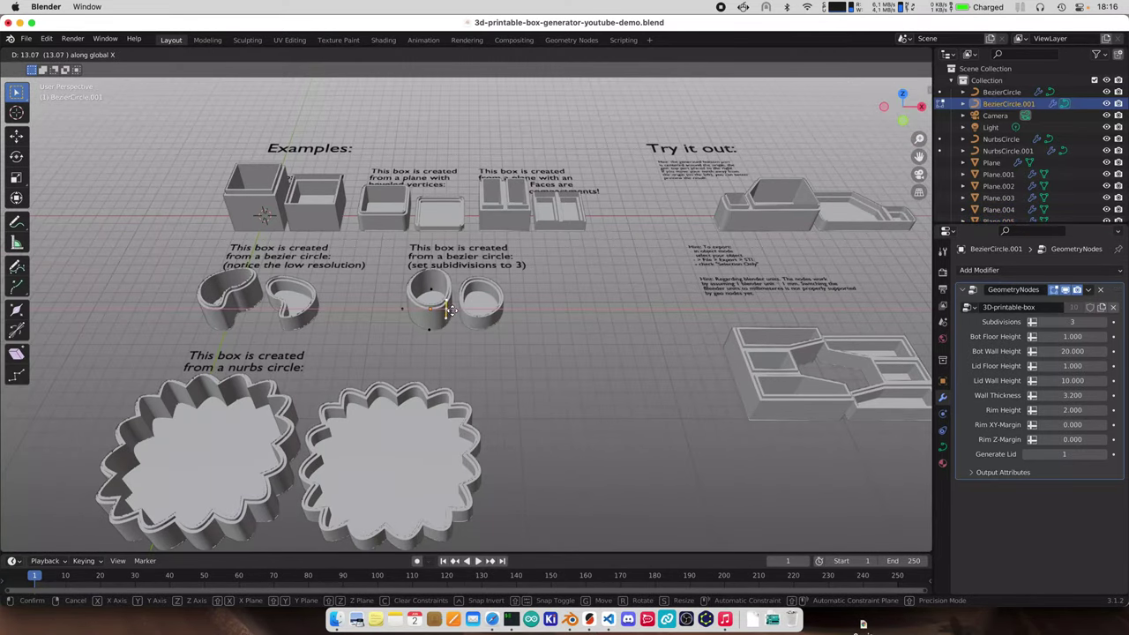
{"action": "left_click", "coordinate": [455, 311]}
{"action": "left_click", "coordinate": [403, 311]}
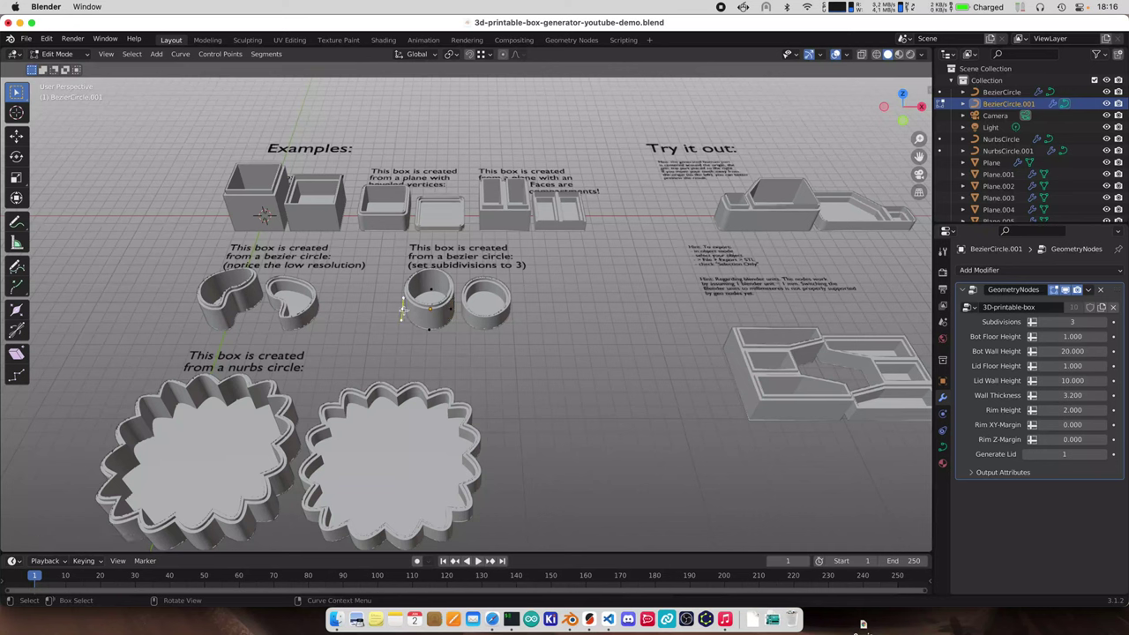
{"action": "key", "text": "g"}
{"action": "left_click", "coordinate": [415, 311]}
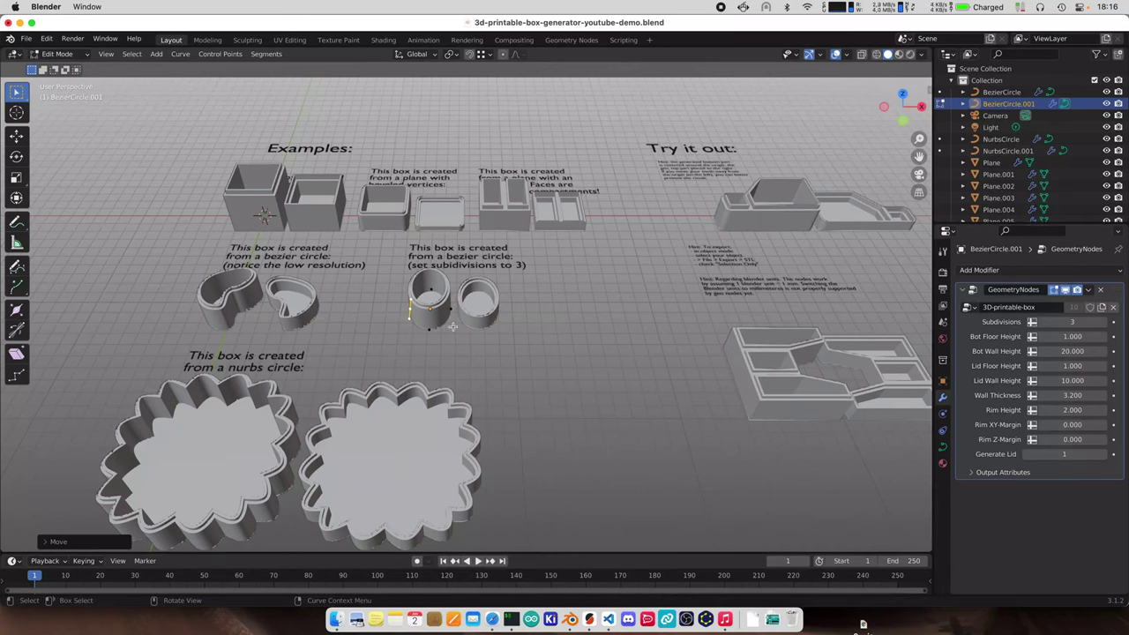
{"action": "key", "text": "Tab"}
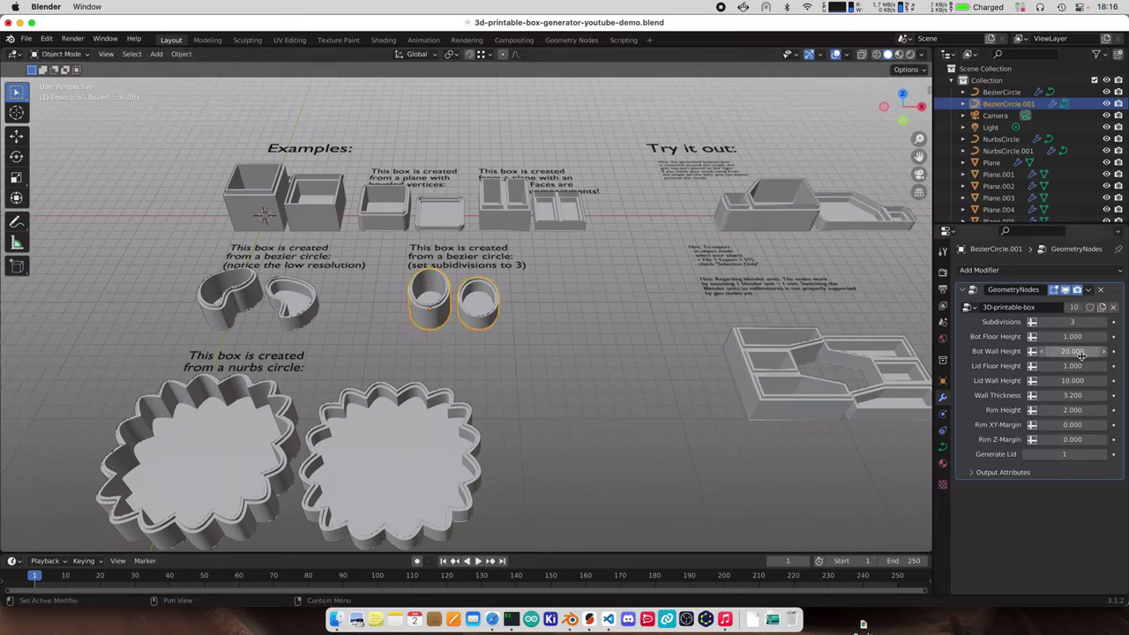
Set Bot Wall Height to 150 for the round bezier box and scale its curve up in edit mode
{"action": "left_click", "coordinate": [1076, 350]}
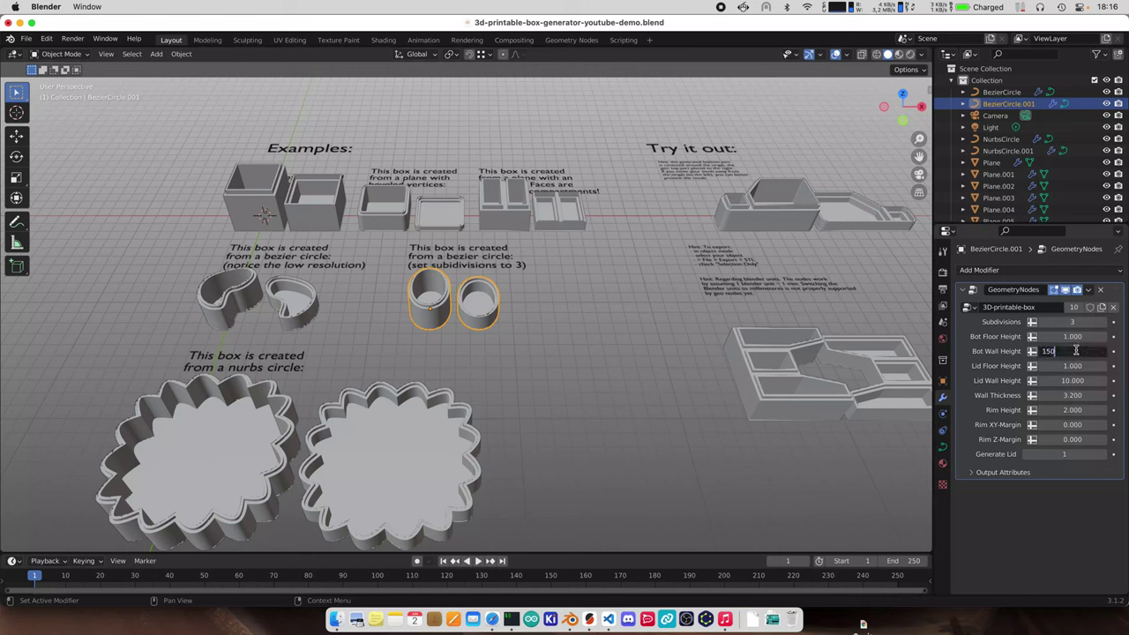
{"action": "key", "text": "Return"}
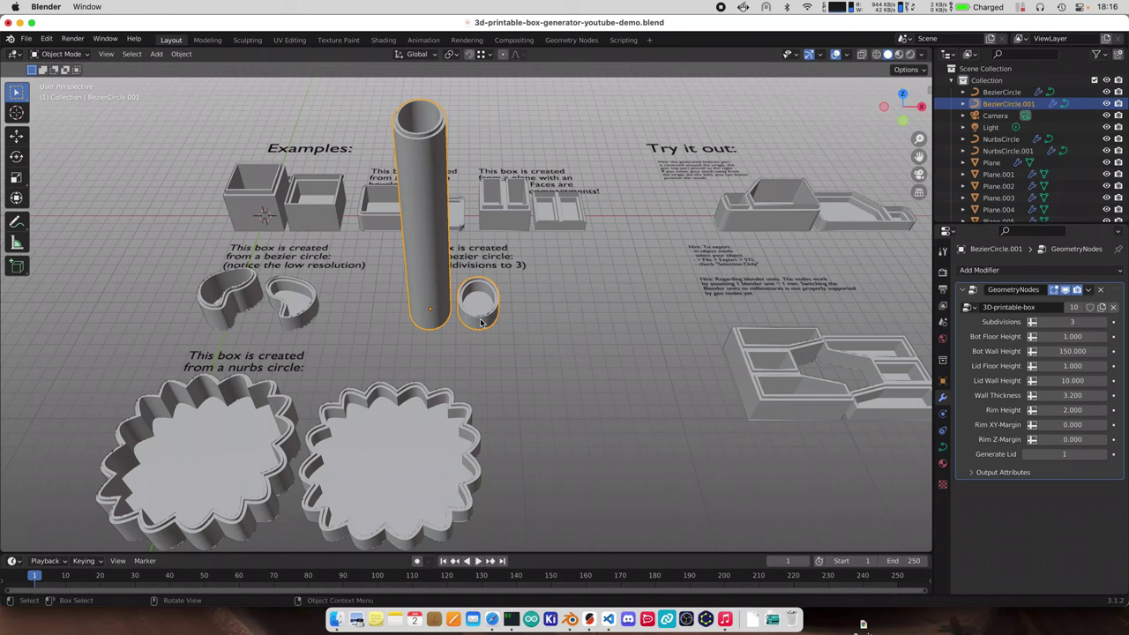
{"action": "middle_click_drag", "start_coordinate": [558, 314], "coordinate": [624, 320]}
{"action": "key", "text": "Tab"}
{"action": "key", "text": "s"}
{"action": "left_click", "coordinate": [513, 322]}
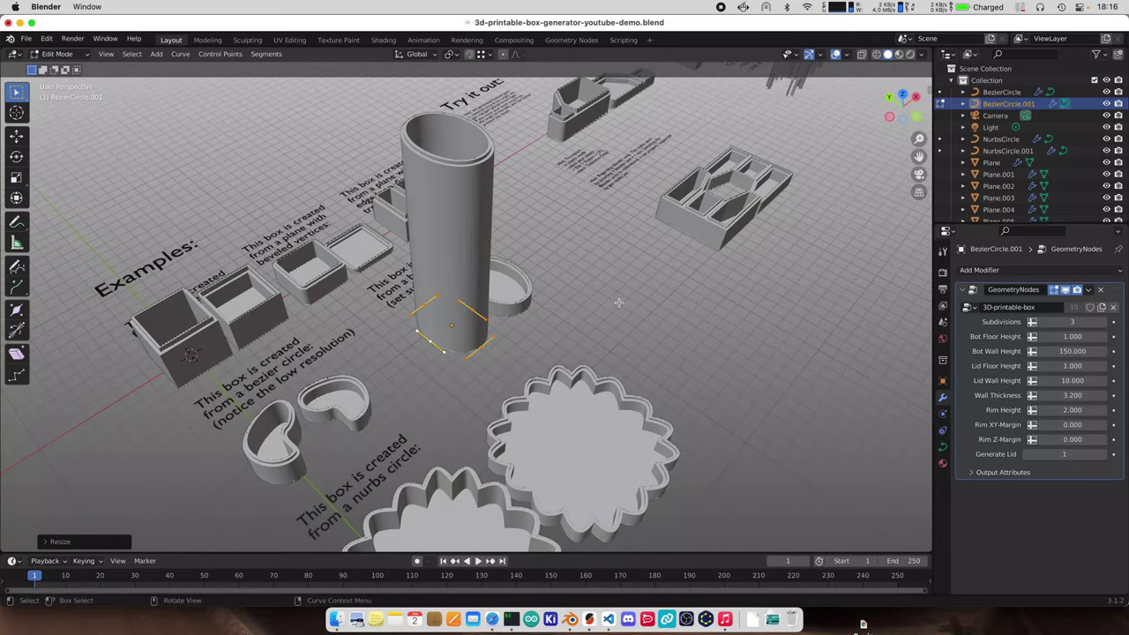
Set Rim Height to 6 for the tall round box, inspect the rim, and return to object mode
{"action": "middle_click_drag", "start_coordinate": [623, 281], "coordinate": [425, 193]}
{"action": "left_click", "coordinate": [1063, 411]}
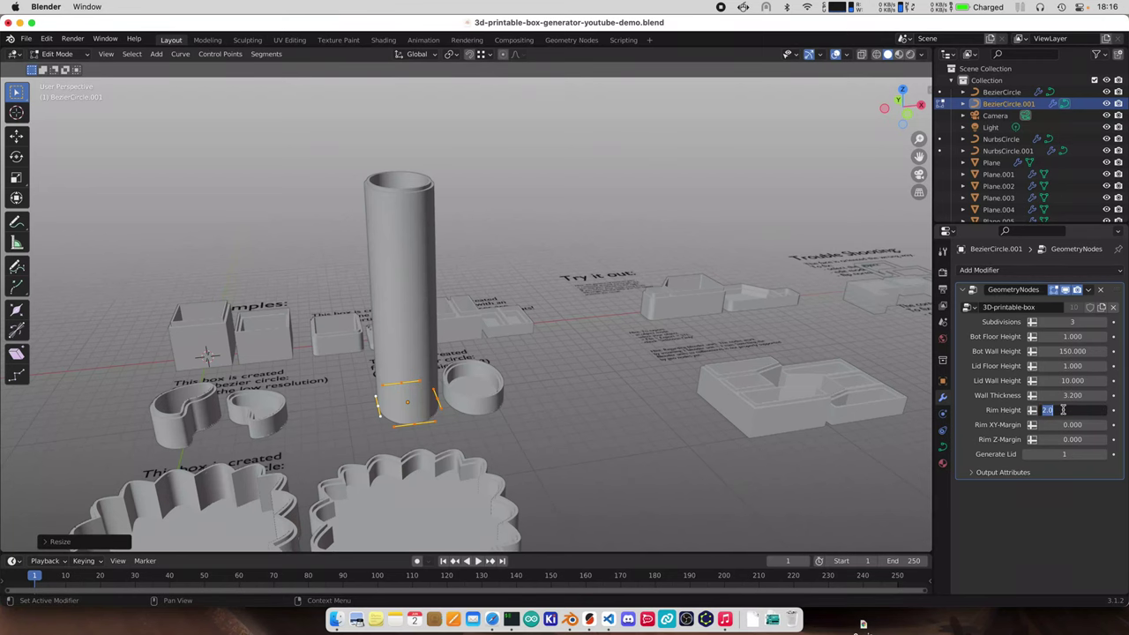
{"action": "type", "text": "6"}
{"action": "key", "text": "Return"}
{"action": "scroll", "coordinate": [539, 391], "scroll_direction": "up", "scroll_amount": 5}
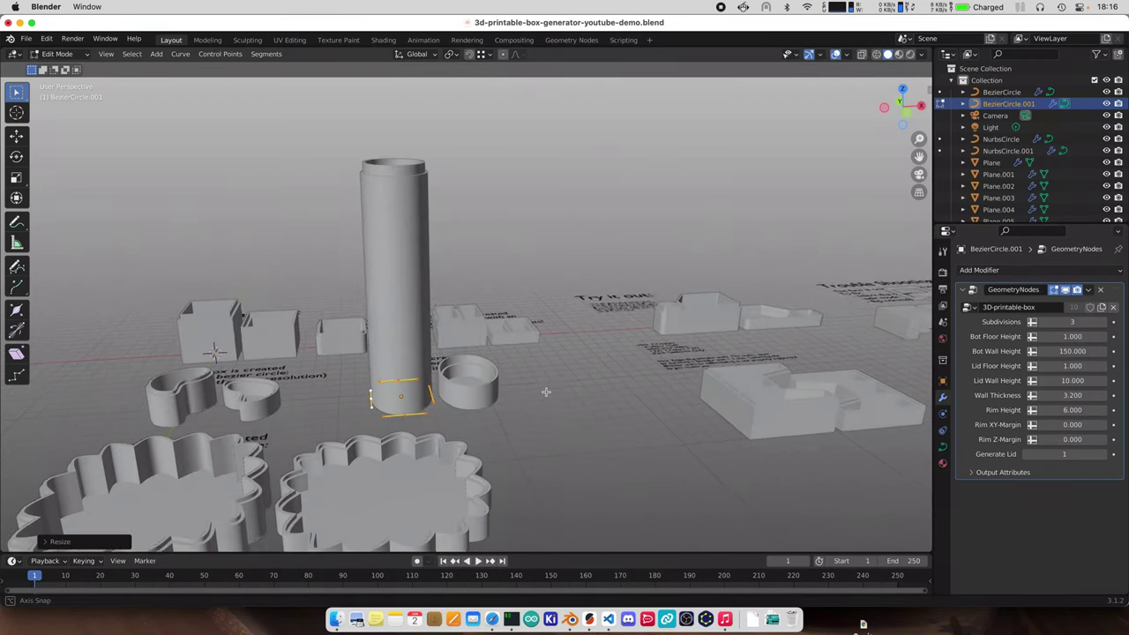
{"action": "scroll", "coordinate": [535, 415], "scroll_direction": "down", "scroll_amount": 2}
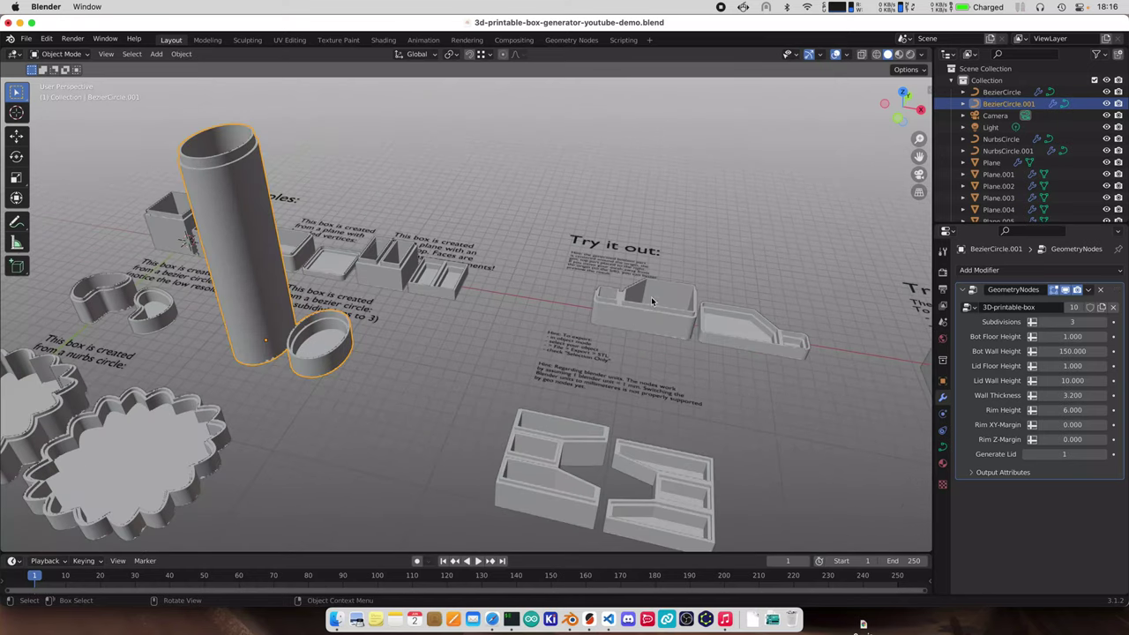
Export only the selected "Try it out" box as 3d-printable-box-generator-youtube-demo.stl, with Selection Only enabled
{"action": "left_click", "coordinate": [650, 304]}
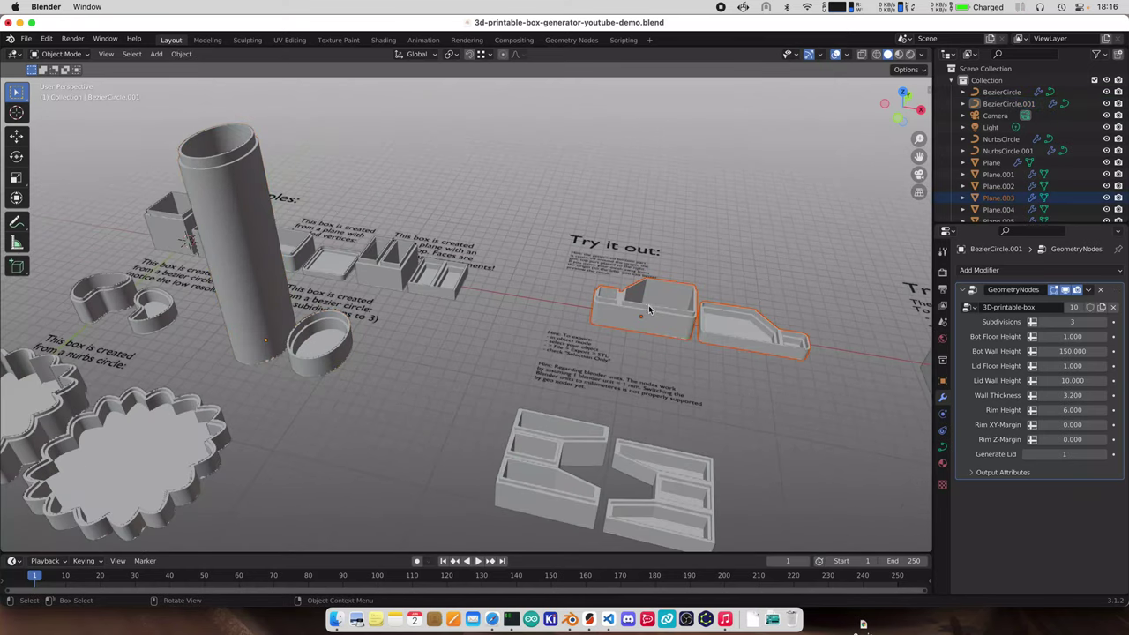
{"action": "left_click", "coordinate": [26, 41]}
{"action": "mouse_move", "coordinate": [72, 213]}
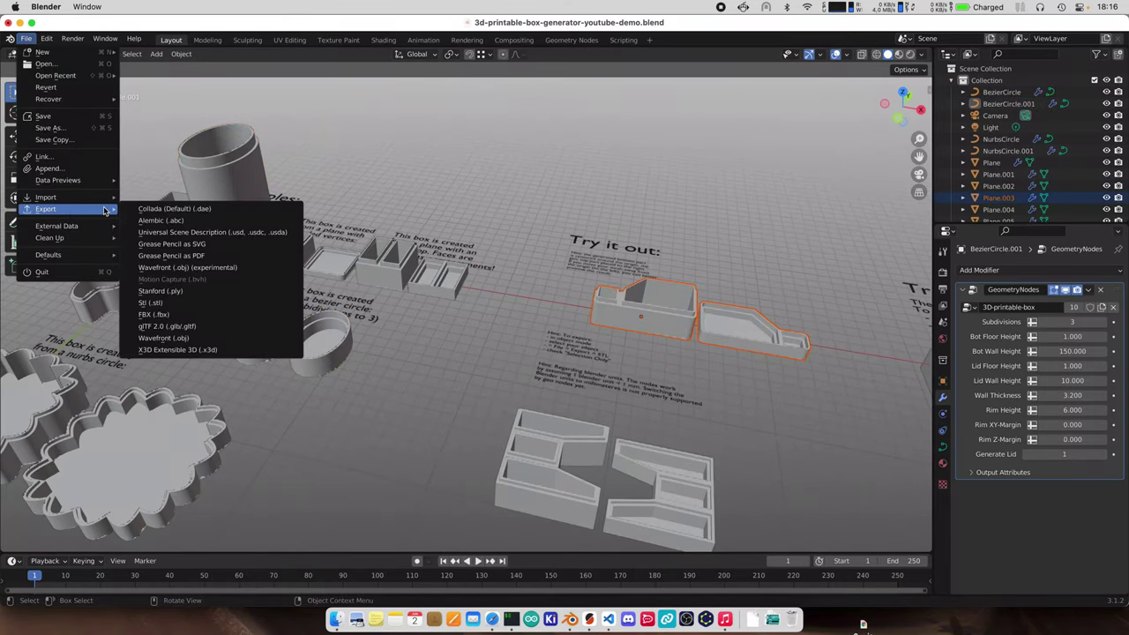
{"action": "left_click", "coordinate": [212, 304]}
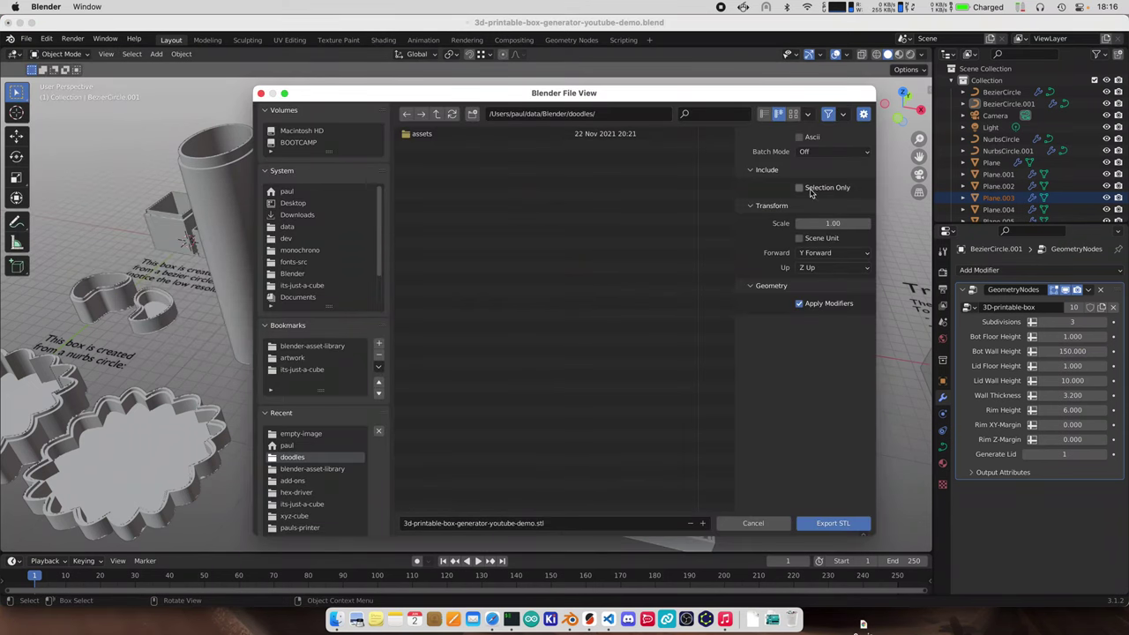
{"action": "left_click", "coordinate": [835, 524]}
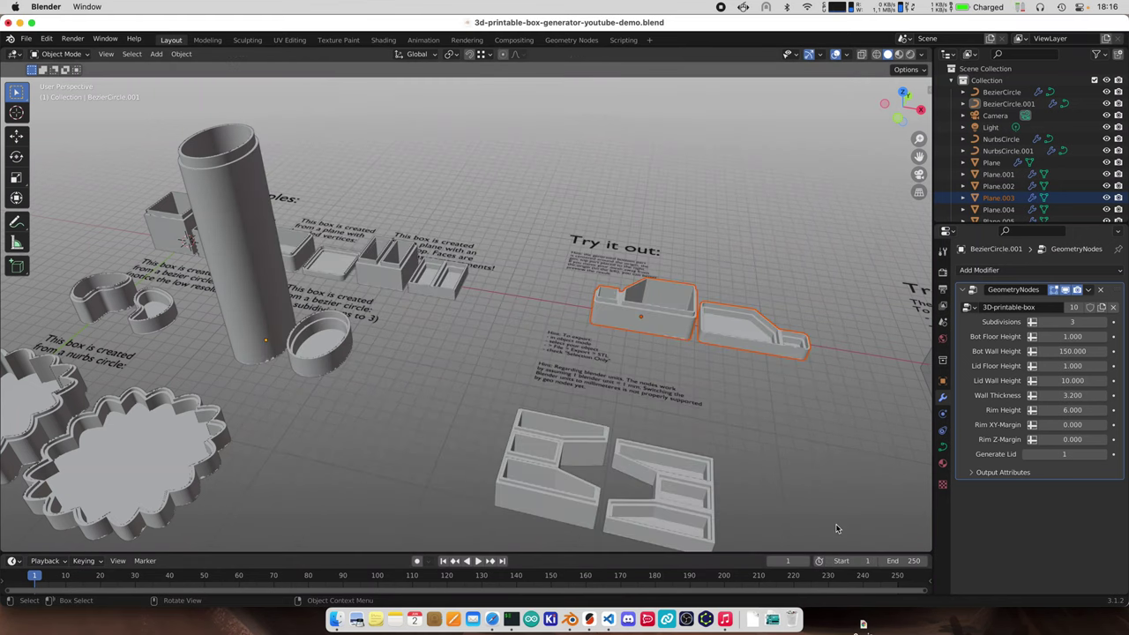
Switch to PrusaSlicer and import the exported 3d-printable-box-generator-youtube-demo.stl onto the print bed
{"action": "left_click", "coordinate": [593, 613]}
{"action": "left_click", "coordinate": [257, 68]}
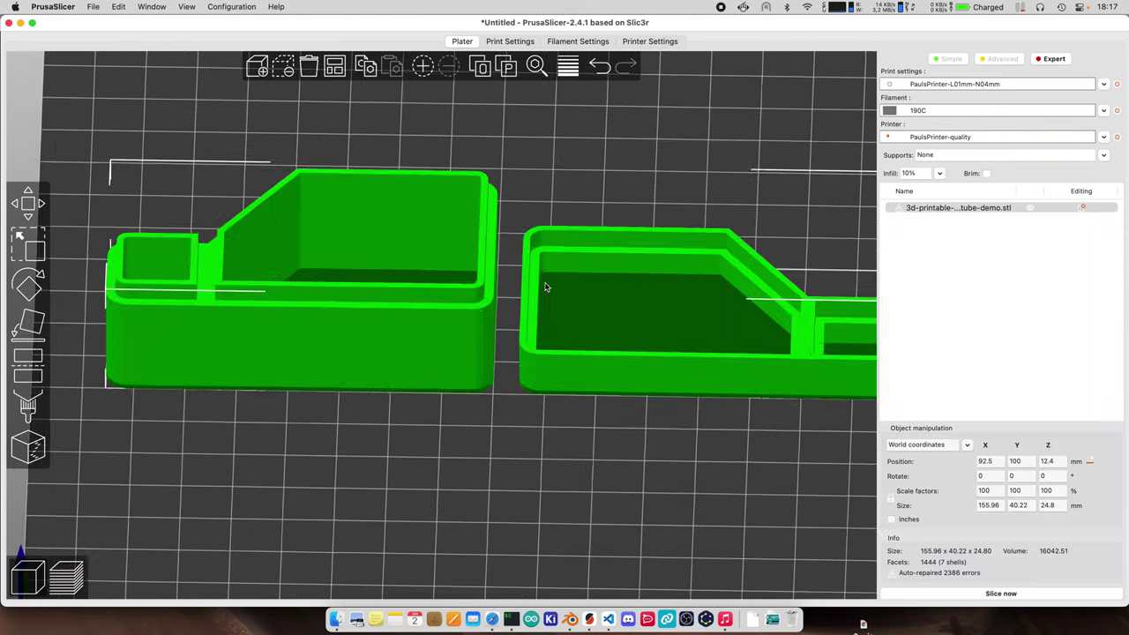
Slice the imported box and examine the toolpaths along its walls and rim in the preview
{"action": "key", "text": "super+r"}
{"action": "middle_click_drag", "start_coordinate": [359, 402], "coordinate": [384, 438]}
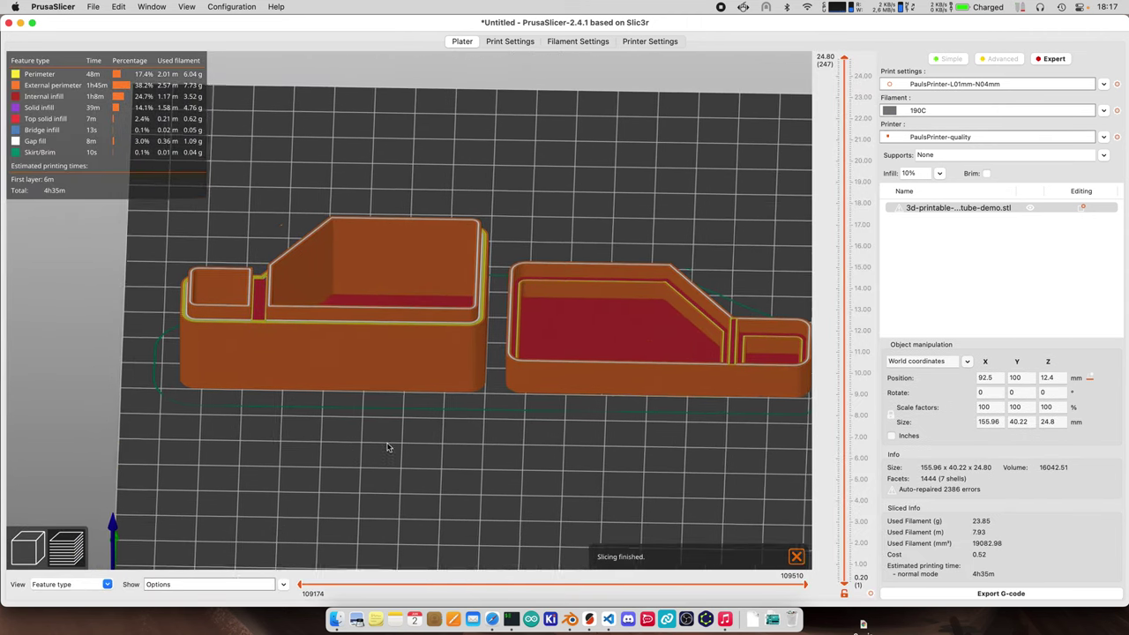
{"action": "scroll", "coordinate": [525, 441], "scroll_direction": "down", "scroll_amount": 1}
{"action": "left_click_drag", "start_coordinate": [512, 421], "coordinate": [528, 353]}
{"action": "scroll", "coordinate": [530, 350], "scroll_direction": "up", "scroll_amount": 6}
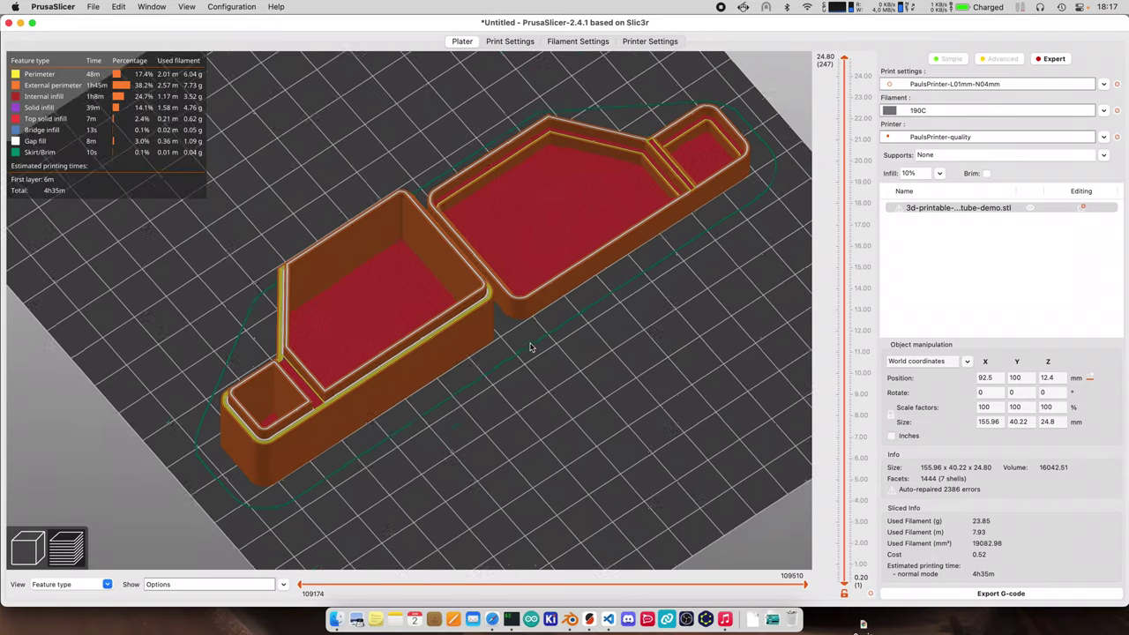
{"action": "left_click_drag", "start_coordinate": [595, 314], "coordinate": [589, 339]}
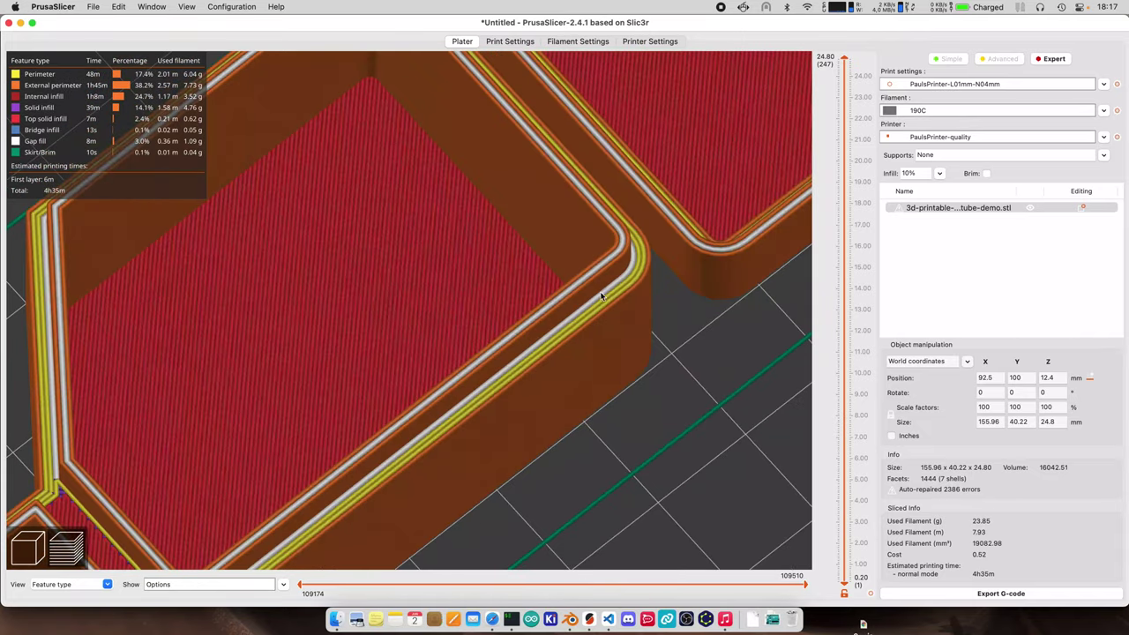
{"action": "left_click_drag", "start_coordinate": [597, 293], "coordinate": [600, 291]}
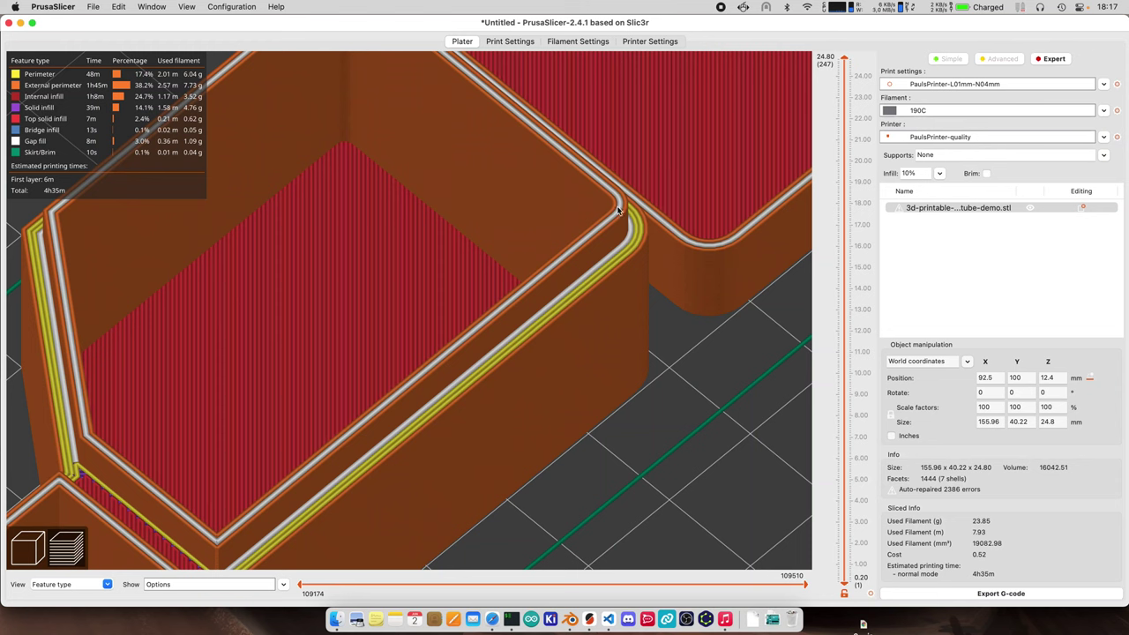
Switch to Blender and make the "Try it out" box the active object in object mode
{"action": "key", "text": "super+Tab"}
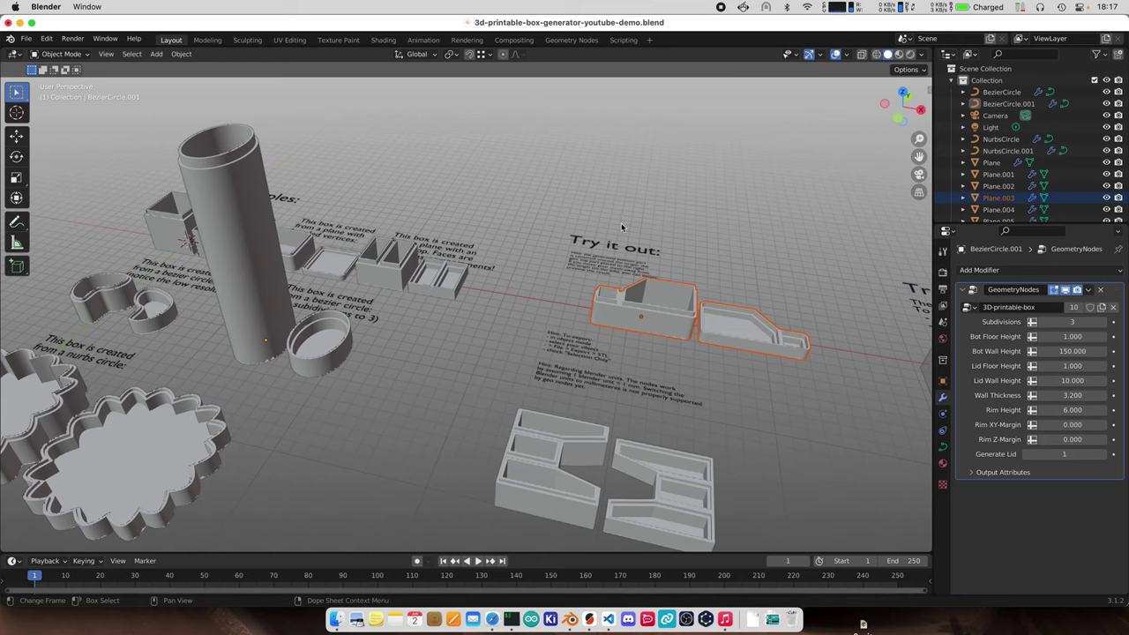
{"action": "middle_click_drag", "start_coordinate": [689, 308], "coordinate": [590, 279], "text": "shift"}
{"action": "scroll", "coordinate": [590, 279], "scroll_direction": "up", "scroll_amount": 4}
{"action": "middle_click_drag", "start_coordinate": [656, 257], "coordinate": [578, 291], "text": "shift"}
{"action": "scroll", "coordinate": [503, 290], "scroll_direction": "down", "scroll_amount": 1}
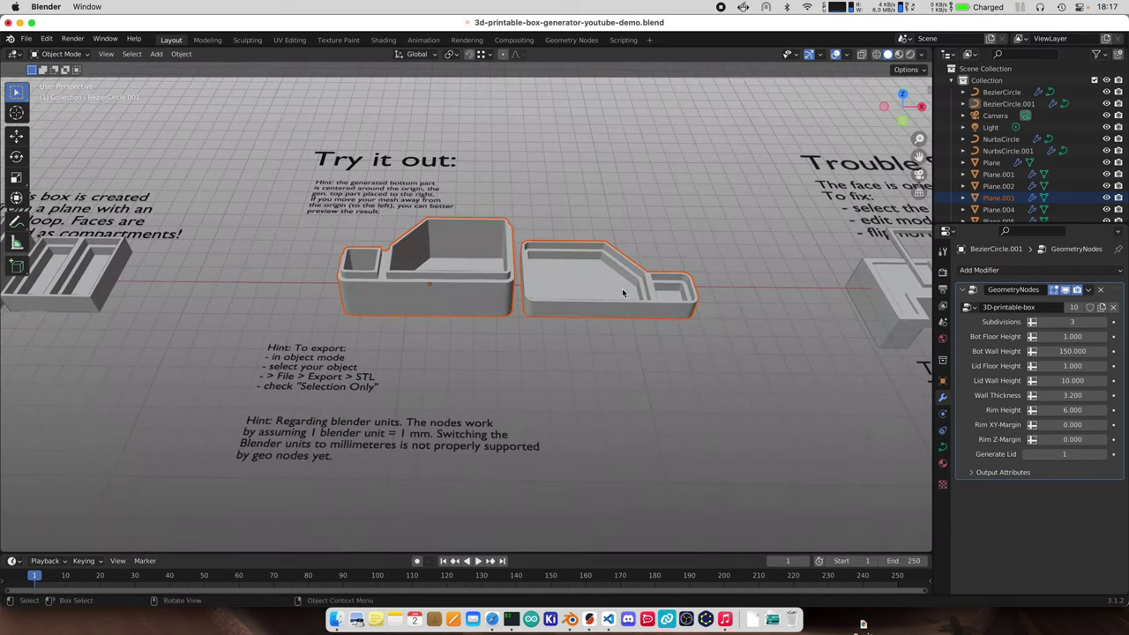
{"action": "scroll", "coordinate": [582, 282], "scroll_direction": "up", "scroll_amount": 4}
{"action": "key", "text": "Tab"}
{"action": "key", "text": "Tab"}
{"action": "left_click", "coordinate": [483, 265]}
{"action": "scroll", "coordinate": [490, 261], "scroll_direction": "up", "scroll_amount": 4}
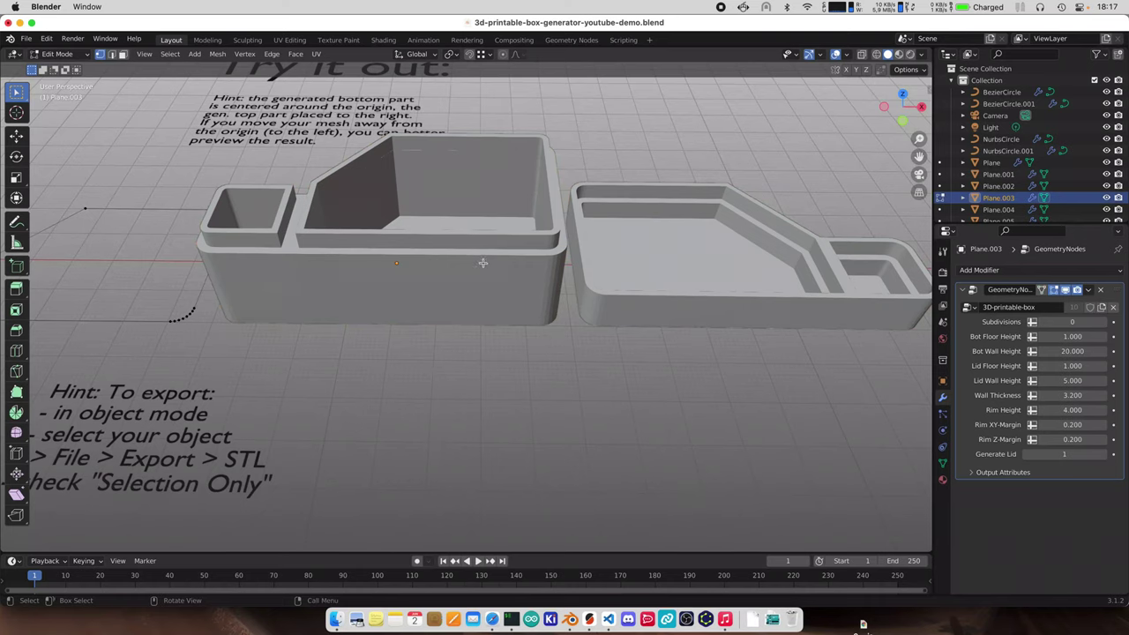
{"action": "scroll", "coordinate": [495, 265], "scroll_direction": "down", "scroll_amount": 3}
{"action": "middle_click_drag", "start_coordinate": [487, 270], "coordinate": [525, 297]}
{"action": "key", "text": "super+Tab"}
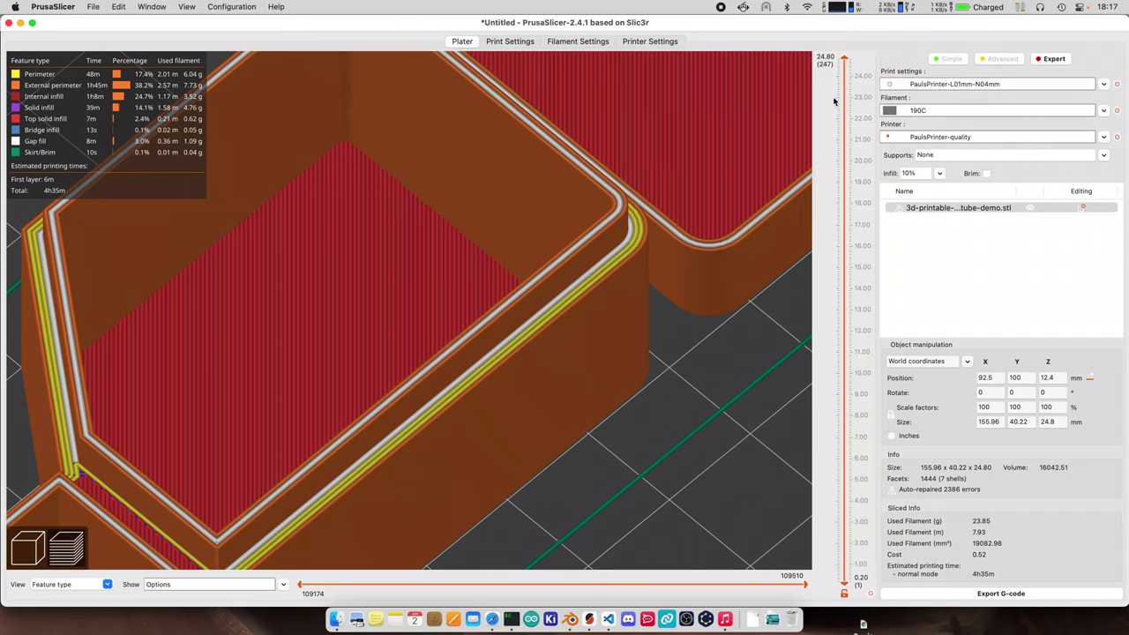
{"action": "key", "text": "super+Tab"}
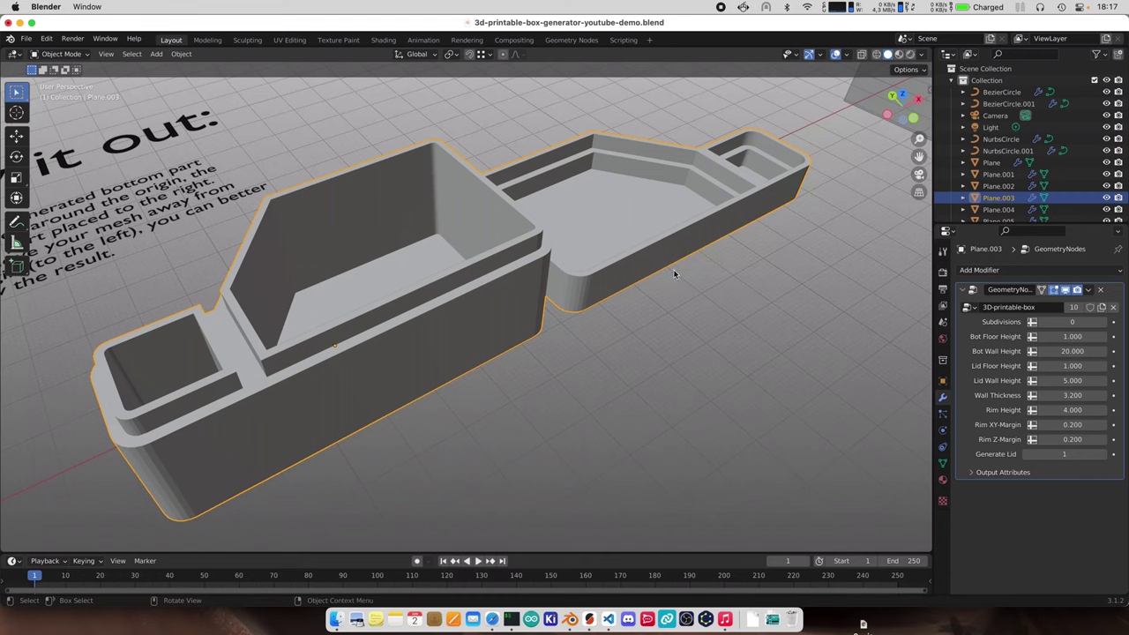
Set Wall Thickness to 3.4, re-export the box over the existing STL, and inspect its reloaded slice in PrusaSlicer
{"action": "left_click", "coordinate": [1098, 396]}
{"action": "type", "text": "3.4"}
{"action": "key", "text": "Return"}
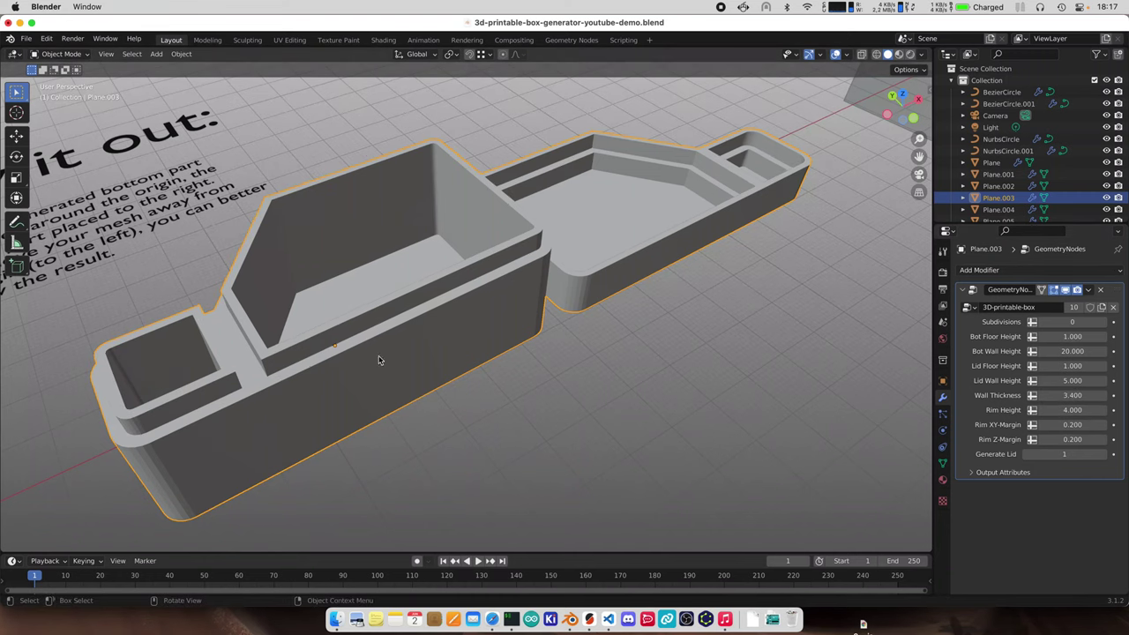
{"action": "scroll", "coordinate": [458, 236], "scroll_direction": "up", "scroll_amount": 2}
{"action": "left_click", "coordinate": [27, 40]}
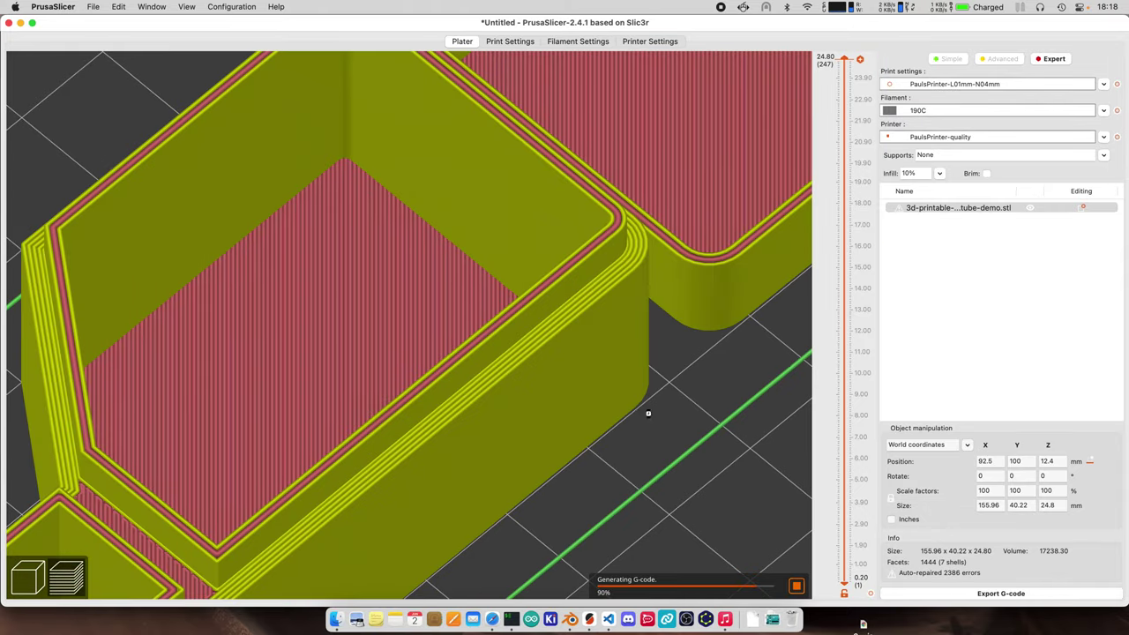
{"action": "scroll", "coordinate": [628, 346], "scroll_direction": "down", "scroll_amount": 1}
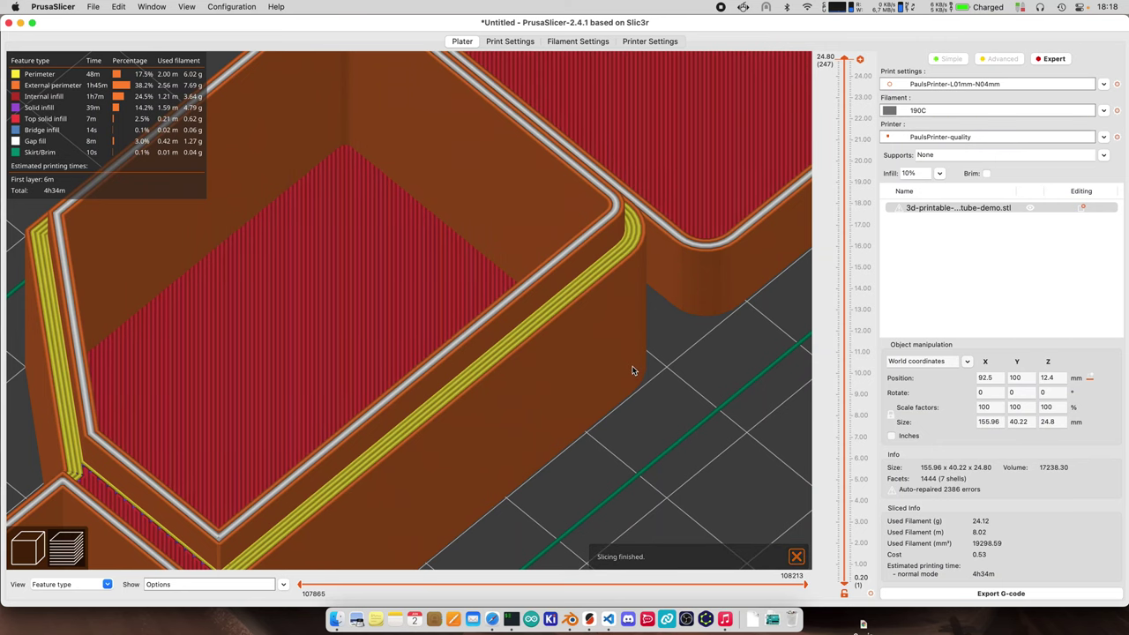
{"action": "scroll", "coordinate": [622, 378], "scroll_direction": "down", "scroll_amount": 5}
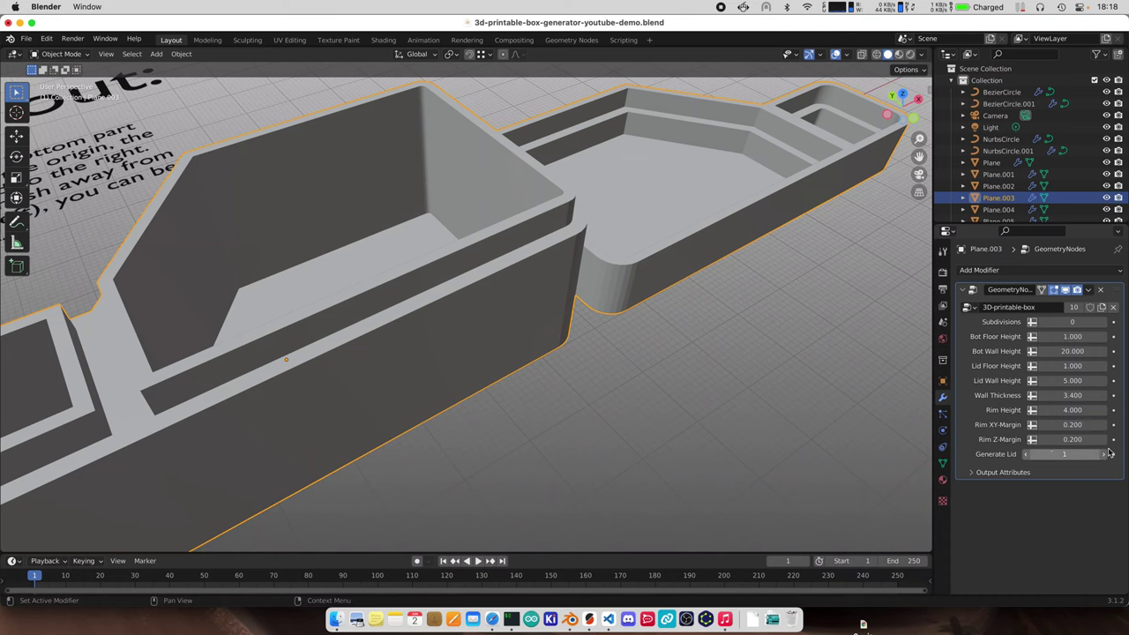
Switch back to Blender and set the box's Wall Thickness to 3.2 and both Rim XY-Margin and Rim Z-Margin to 0
{"action": "left_click", "coordinate": [1092, 396]}
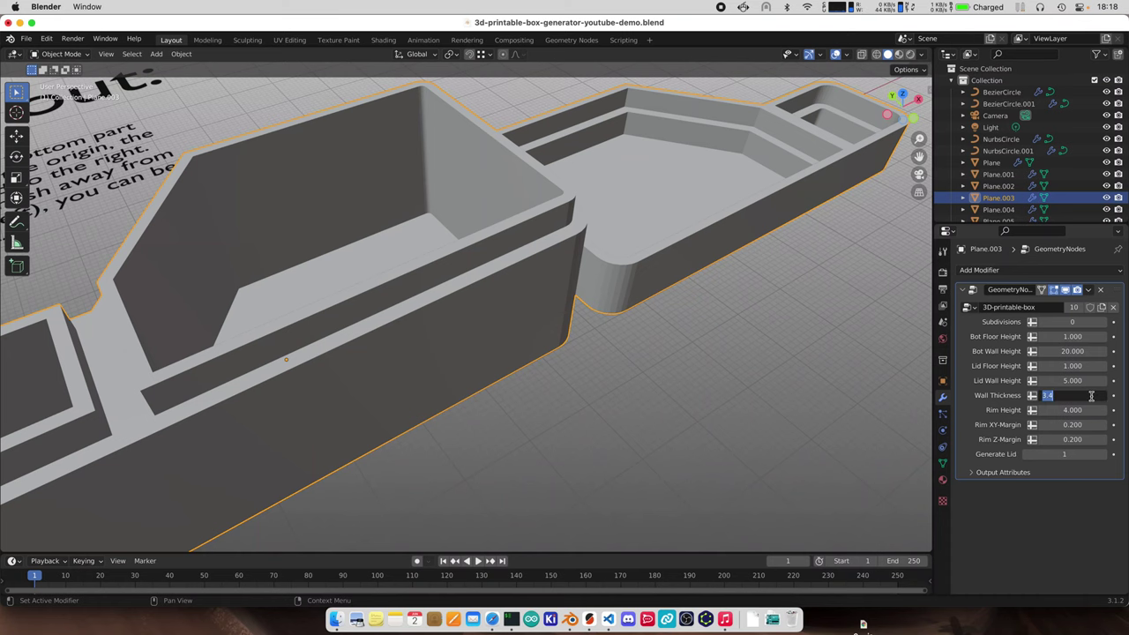
{"action": "type", "text": "3.2"}
{"action": "key", "text": "Return"}
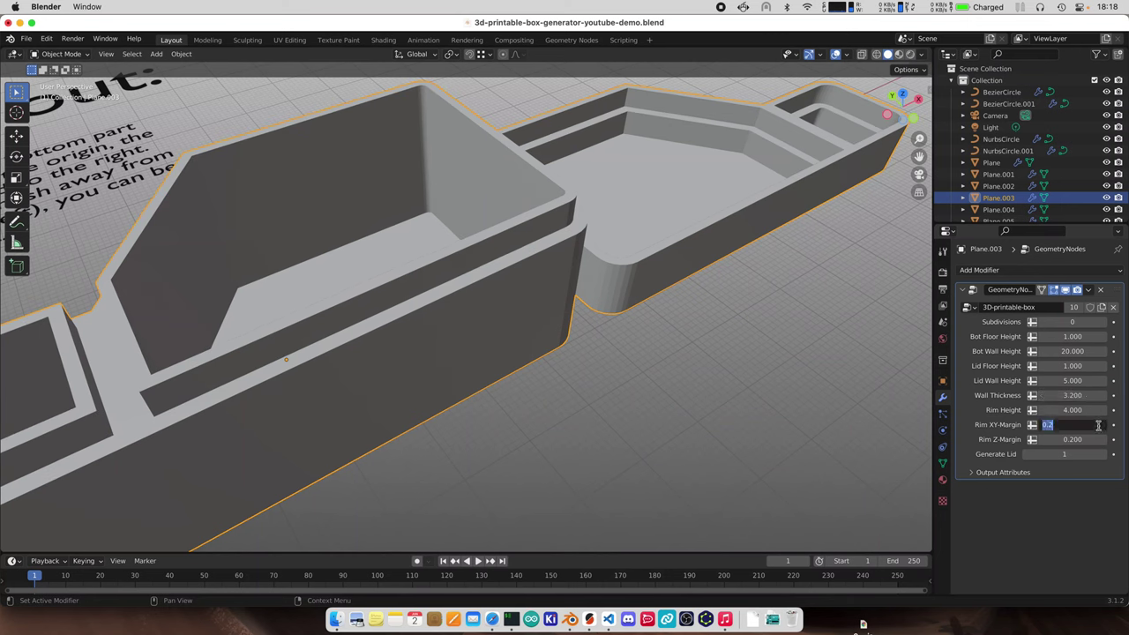
{"action": "key", "text": "Return"}
{"action": "key", "text": "Return"}
Re-export the box over the existing STL, reslice it in PrusaSlicer, and inspect the rim and wall toolpaths
{"action": "left_click", "coordinate": [26, 39]}
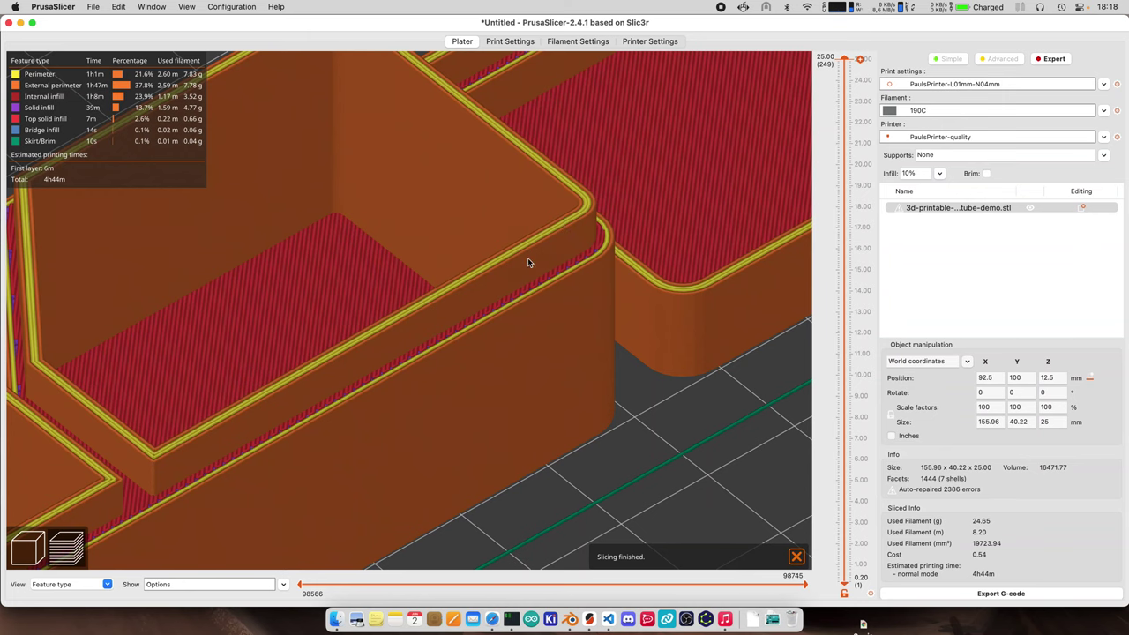
{"action": "left_click_drag", "start_coordinate": [528, 260], "coordinate": [531, 299]}
{"action": "left_click_drag", "start_coordinate": [530, 281], "coordinate": [595, 243]}
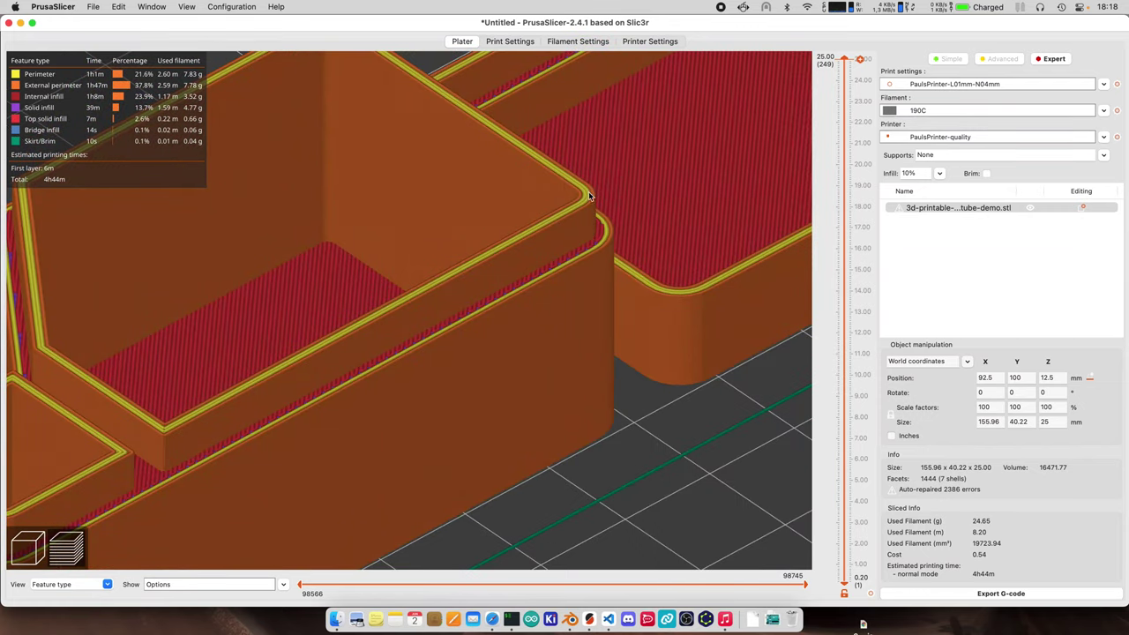
Return to Blender and set the box's Rim XY-Margin to 0.2
{"action": "key", "text": "super+Tab"}
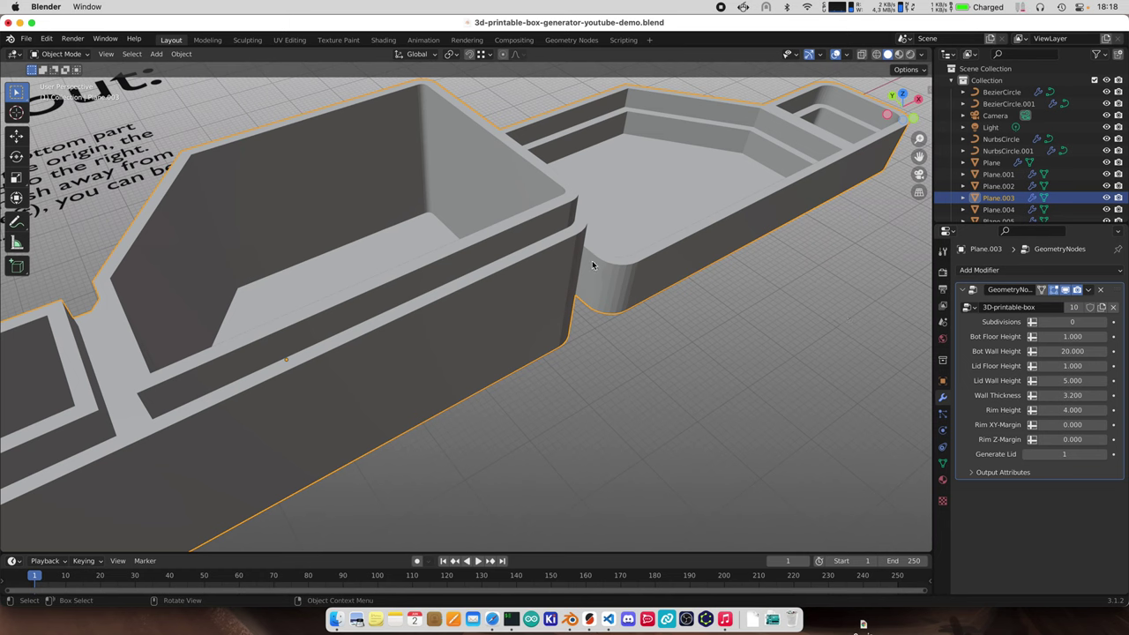
{"action": "left_click", "coordinate": [1086, 426]}
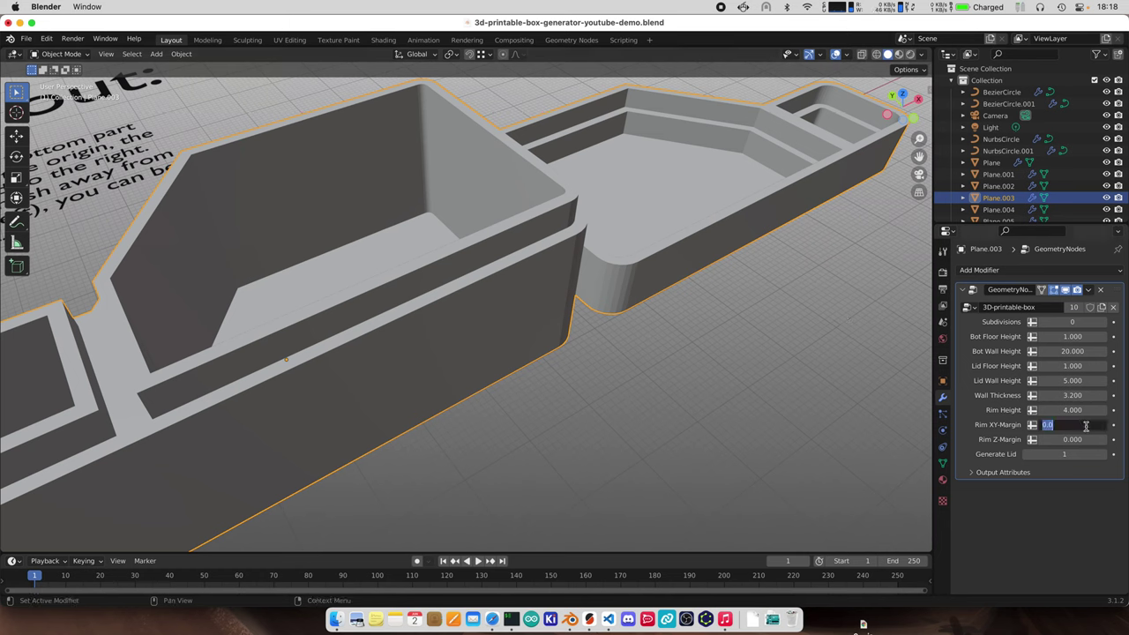
{"action": "key", "text": "BackSpace"}
{"action": "type", "text": ".2"}
{"action": "key", "text": "Return"}
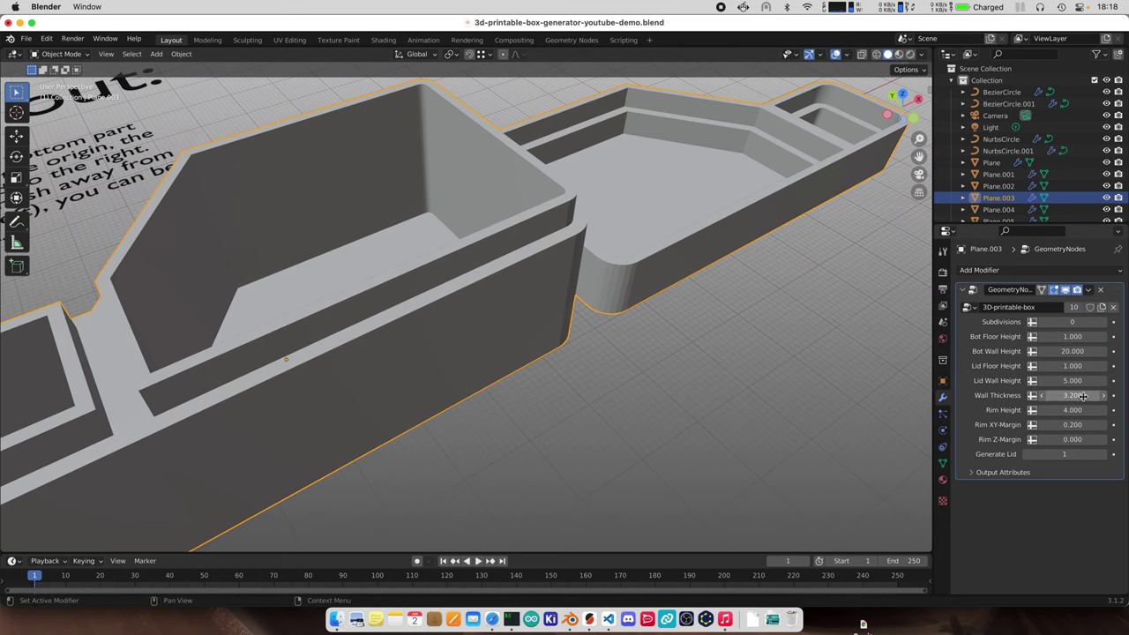
Increase the box's Wall Thickness by 0.2 to 3.4
{"action": "left_click", "coordinate": [1083, 397]}
{"action": "left_click", "coordinate": [1088, 398]}
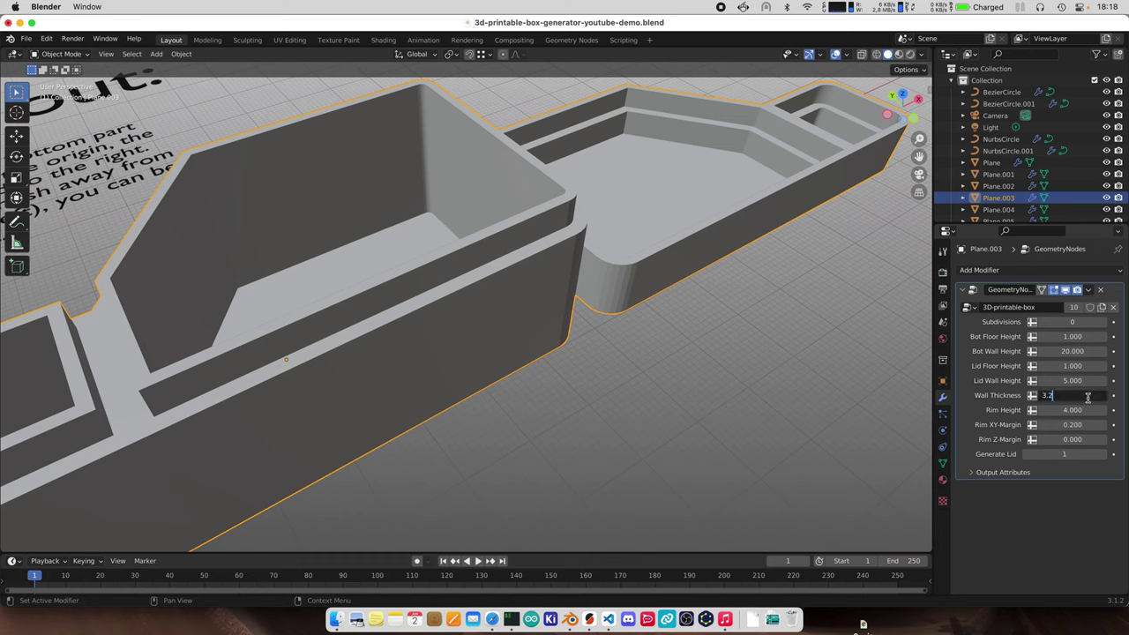
{"action": "type", "text": "+.2"}
{"action": "key", "text": "Return"}
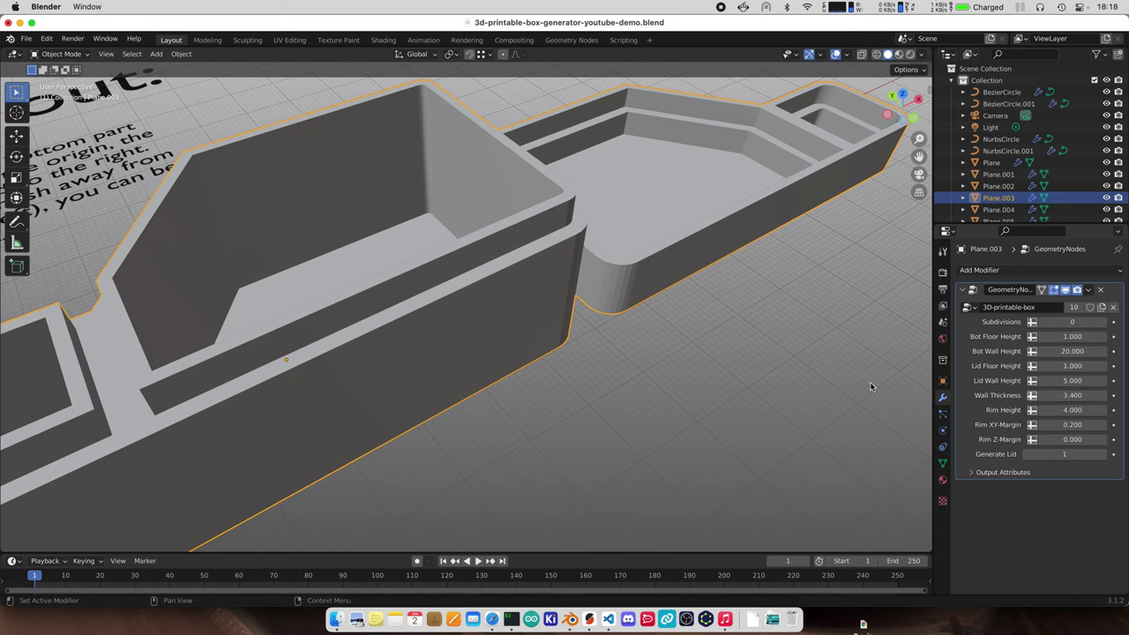
Set Wall Thickness to 3.6 and export the selected box over 3d-printable-box-generator-youtube-demo.stl
{"action": "left_click", "coordinate": [1085, 398]}
{"action": "left_click", "coordinate": [1085, 398]}
{"action": "type", "text": ".6"}
{"action": "key", "text": "Return"}
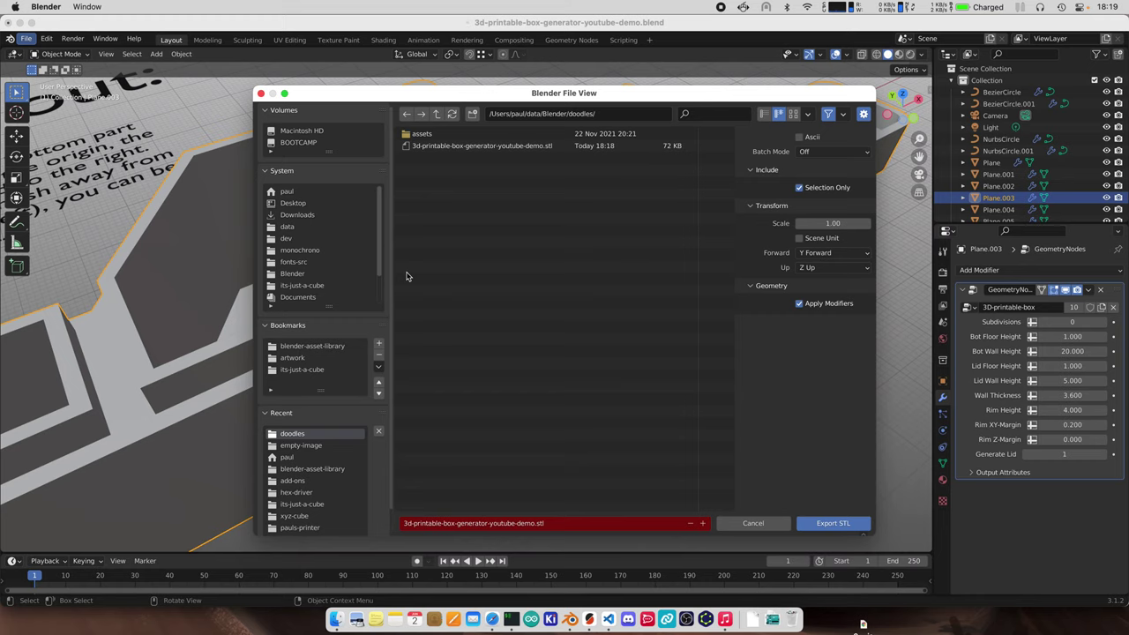
{"action": "key", "text": "Return"}
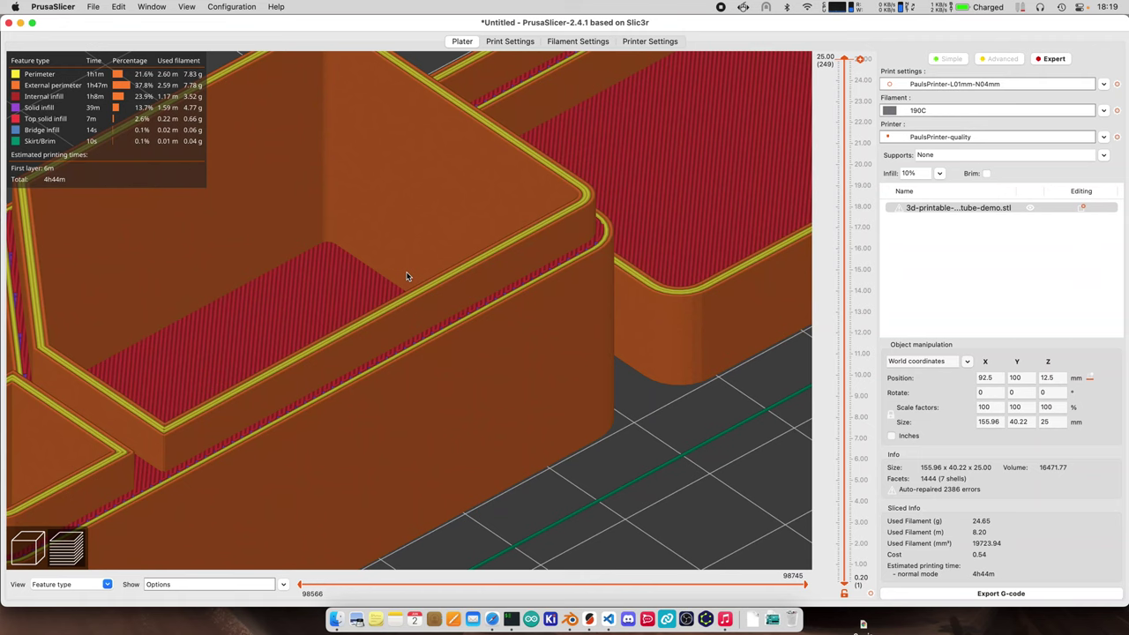
Reload the box from disk in PrusaSlicer, reslice it, and inspect the toolpaths of the rim and outer wall
{"action": "key", "text": "super+shift+r"}
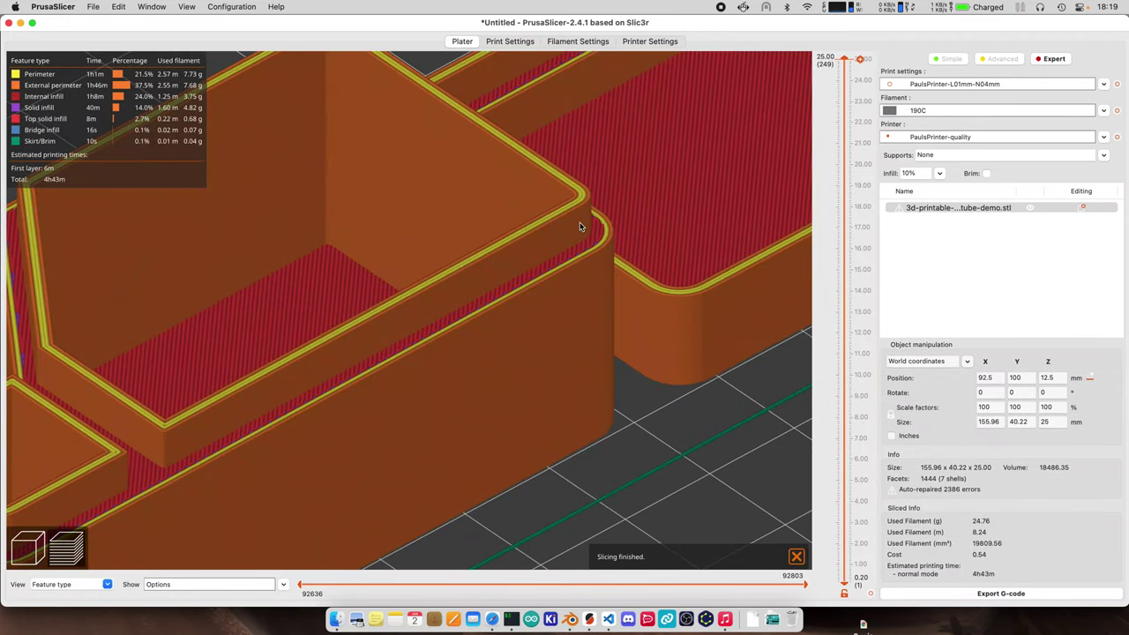
{"action": "left_click_drag", "start_coordinate": [559, 179], "coordinate": [569, 186]}
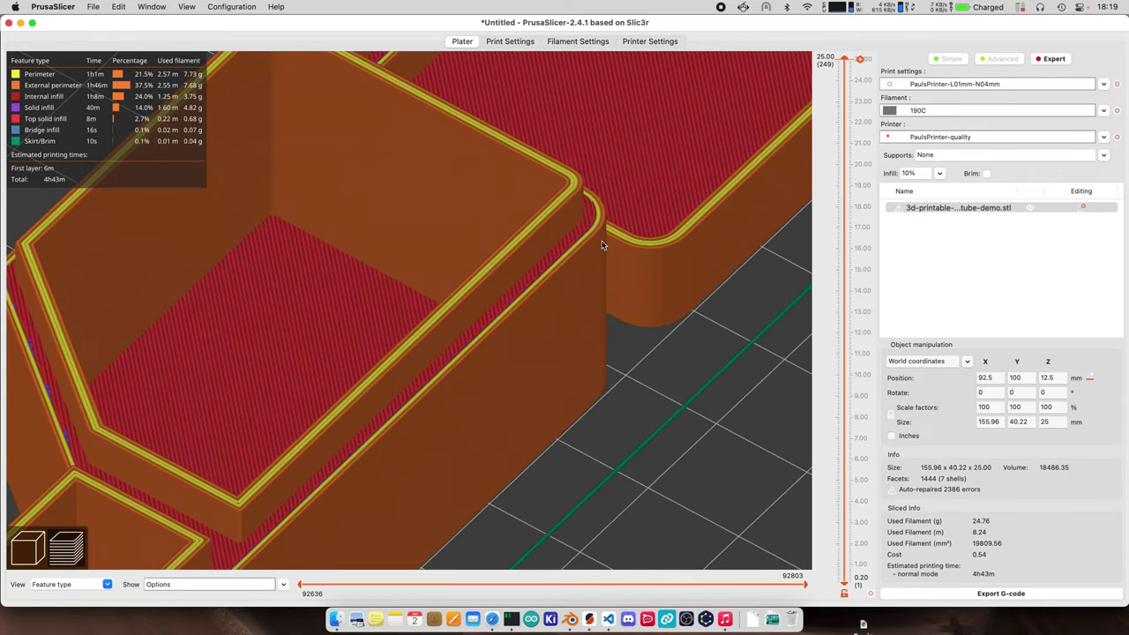
{"action": "left_click_drag", "start_coordinate": [603, 244], "coordinate": [524, 292]}
{"action": "scroll", "coordinate": [523, 294], "scroll_direction": "down", "scroll_amount": 5}
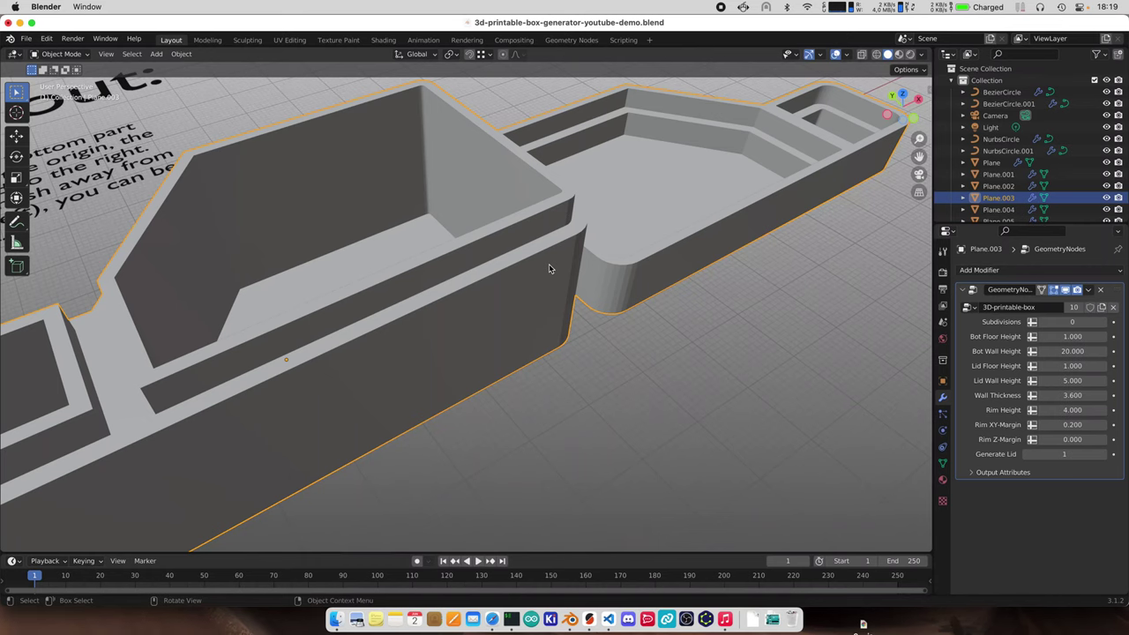
Switch to Blender and view the full layout of example, try-out and troubleshooting boxes from above
{"action": "middle_click_drag", "start_coordinate": [549, 264], "coordinate": [529, 347]}
{"action": "scroll", "coordinate": [537, 329], "scroll_direction": "up", "scroll_amount": 3}
{"action": "scroll", "coordinate": [527, 331], "scroll_direction": "down", "scroll_amount": 5}
{"action": "scroll", "coordinate": [480, 354], "scroll_direction": "down", "scroll_amount": 5}
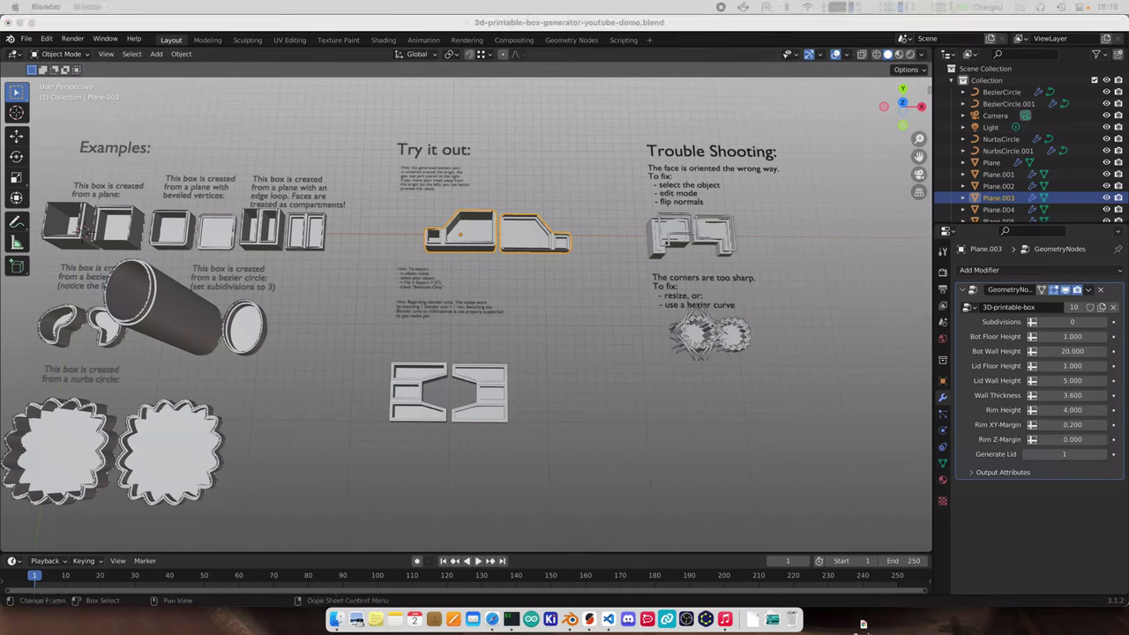
Switch to Safari and show the 3D Printable Box Generator product page on Gumroad, including its price field
{"action": "left_click_drag", "start_coordinate": [2, 374], "coordinate": [695, 201]}
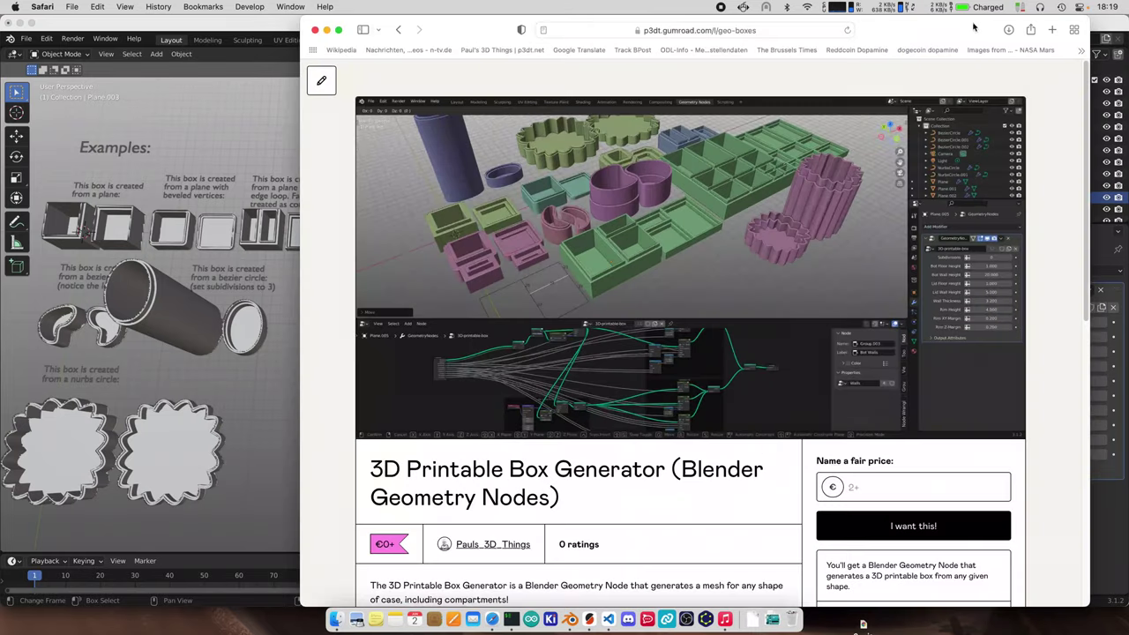
{"action": "left_click_drag", "start_coordinate": [943, 31], "coordinate": [897, 35]}
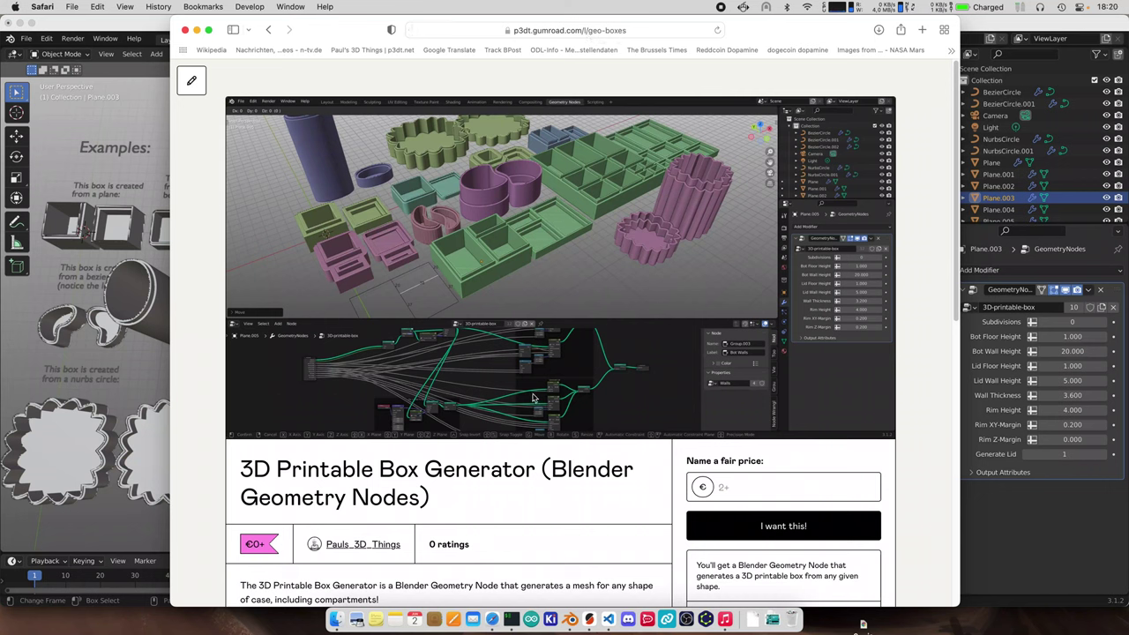
{"action": "left_click", "coordinate": [759, 485]}
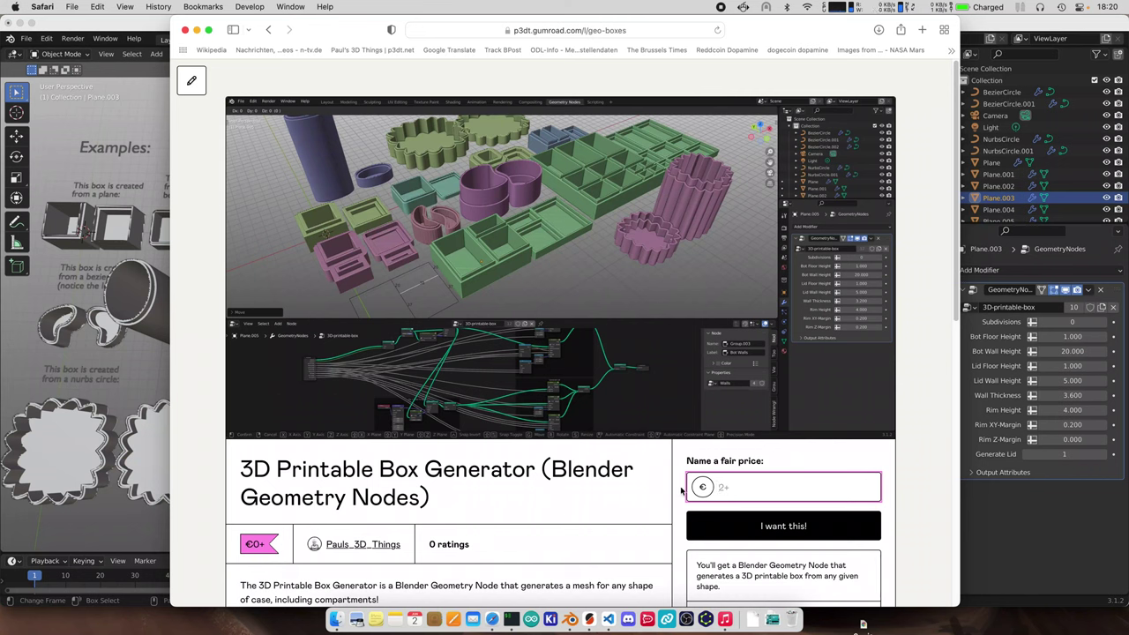
{"action": "left_click", "coordinate": [913, 478]}
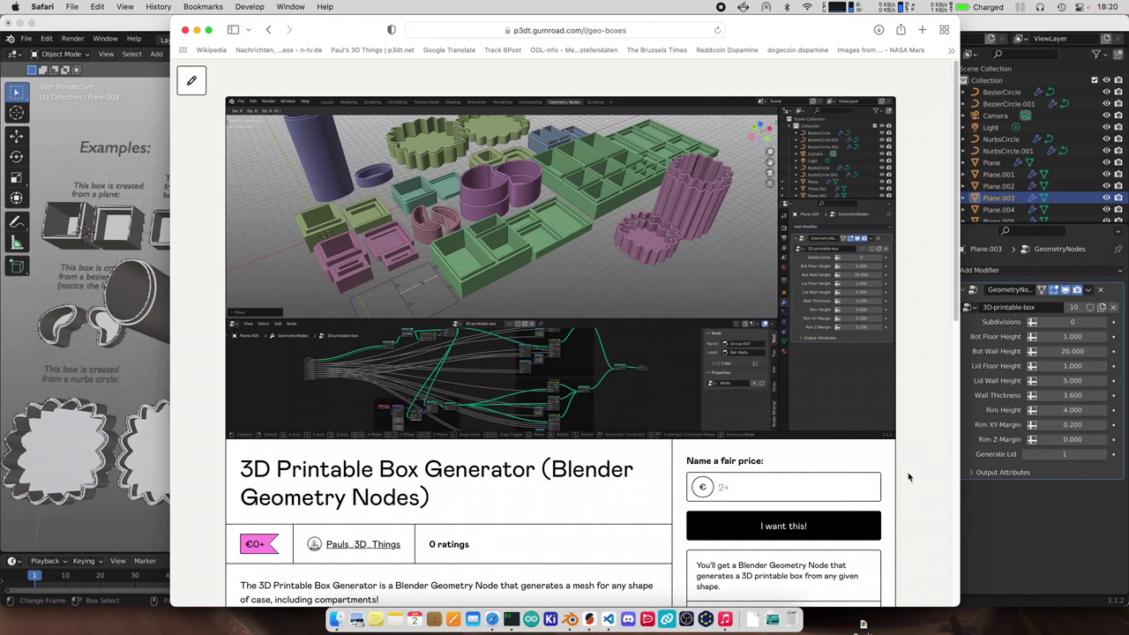